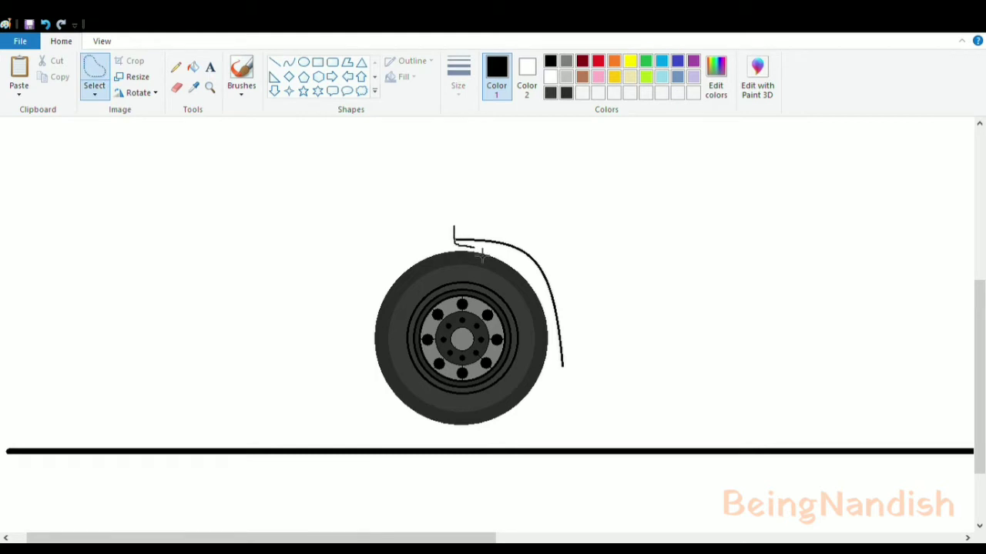
Complete the wheel arch with a mirrored copy of its curve and add short lines joining it to the tyre
{"action": "mouse_move", "coordinate": [454, 226]}
{"action": "left_mouse_down"}
{"action": "mouse_move", "coordinate": [570, 275]}
{"action": "mouse_move", "coordinate": [571, 365]}
{"action": "left_mouse_up"}
{"action": "key", "text": "ctrl+c"}
{"action": "key", "text": "ctrl+v"}
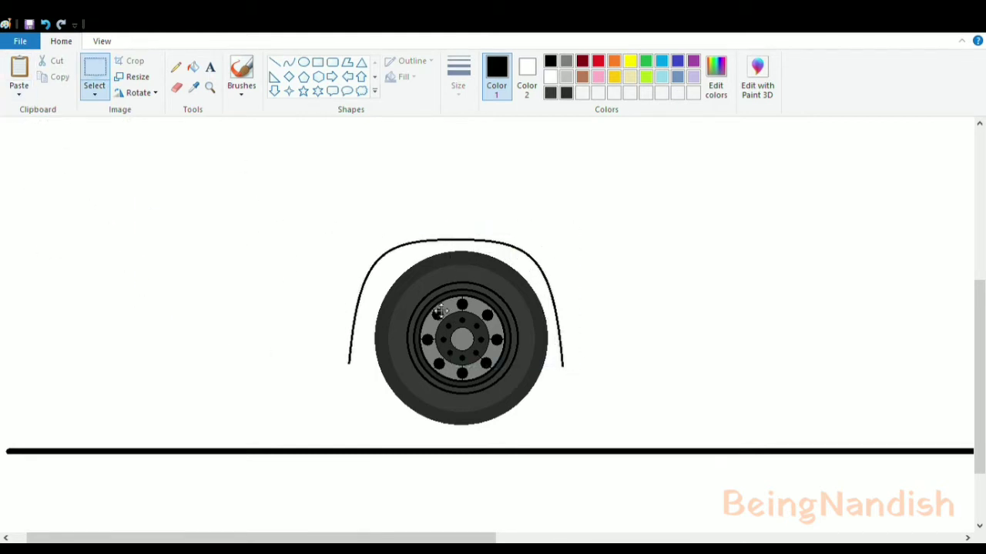
{"action": "left_click_drag", "start_coordinate": [440, 312], "coordinate": [450, 312]}
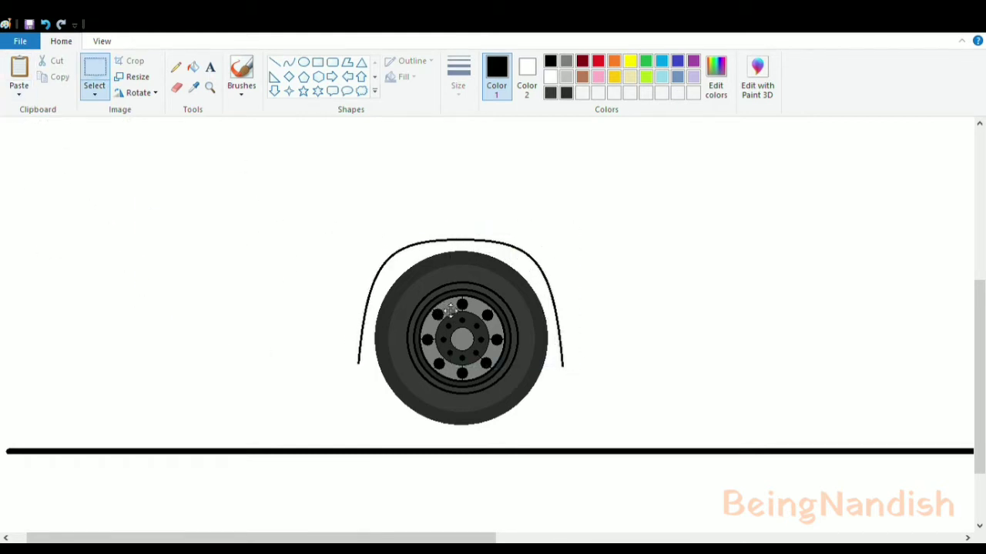
{"action": "left_click", "coordinate": [274, 61]}
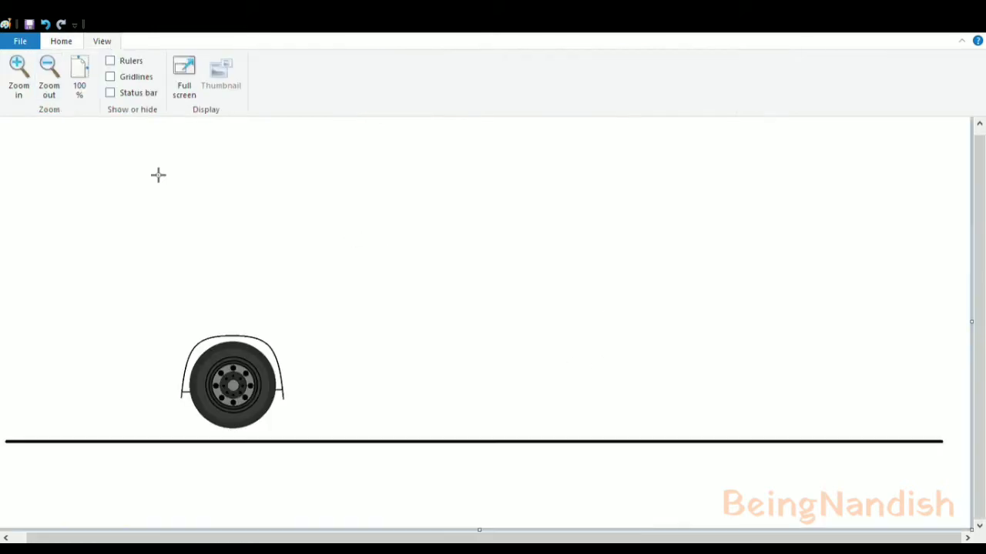
Move the wheel together with its arch down onto the ground line
{"action": "left_click", "coordinate": [61, 41]}
{"action": "left_click", "coordinate": [94, 73]}
{"action": "mouse_move", "coordinate": [172, 315]}
{"action": "left_mouse_down"}
{"action": "mouse_move", "coordinate": [231, 396]}
{"action": "mouse_move", "coordinate": [293, 428]}
{"action": "left_mouse_up"}
{"action": "left_click_drag", "start_coordinate": [239, 369], "coordinate": [222, 382]}
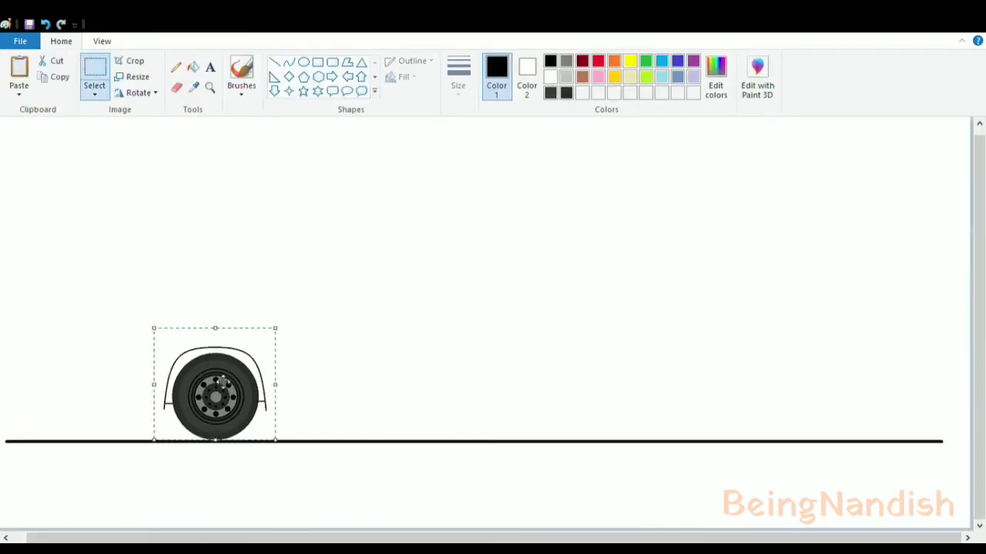
Duplicate the wheel with its arch and place the copy on the ground line as the rear wheel
{"action": "key", "text": "ctrl+v"}
{"action": "key", "text": "ctrl+z"}
{"action": "left_click_drag", "start_coordinate": [143, 330], "coordinate": [282, 447]}
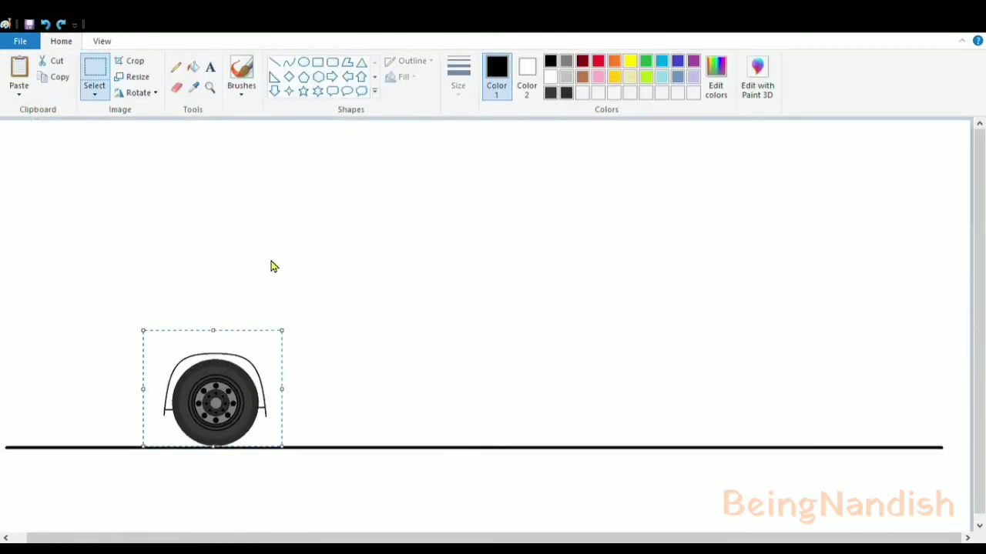
{"action": "key", "text": "ctrl+c"}
{"action": "key", "text": "ctrl+v"}
{"action": "left_click_drag", "start_coordinate": [92, 202], "coordinate": [662, 404]}
Draw a straight horizontal underside line between the front and rear wheel arches
{"action": "left_click", "coordinate": [275, 62]}
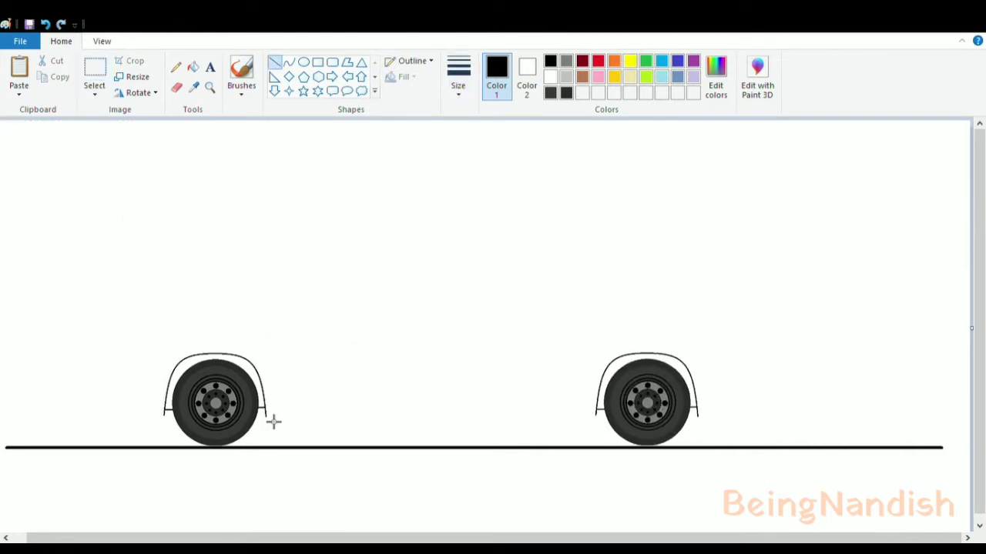
{"action": "left_click_drag", "start_coordinate": [265, 414], "coordinate": [598, 415]}
Fill the rear wheel's hub ring black and its centre circle dark grey
{"action": "left_click", "coordinate": [102, 41]}
{"action": "left_click", "coordinate": [18, 77]}
{"action": "left_click", "coordinate": [61, 41]}
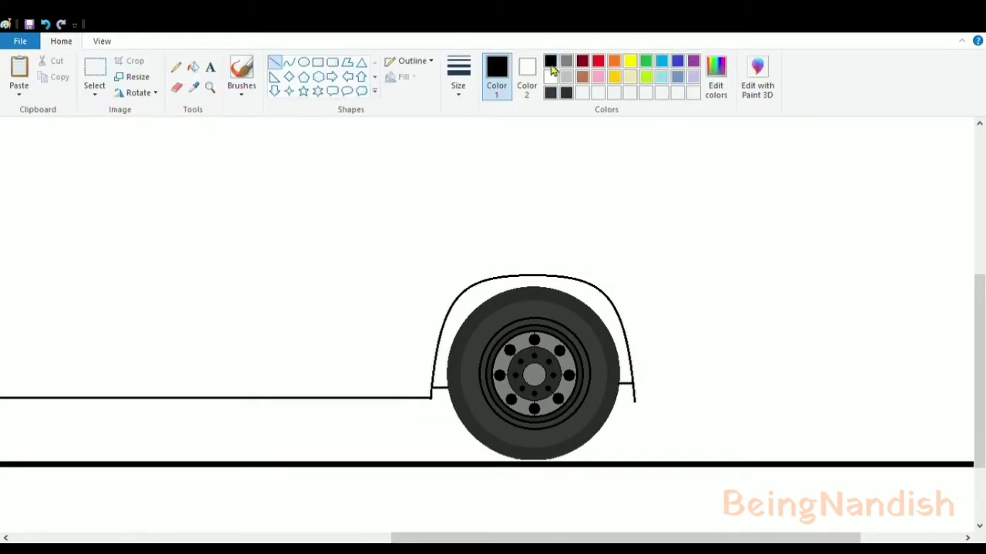
{"action": "left_click", "coordinate": [193, 67]}
{"action": "left_click", "coordinate": [544, 363]}
{"action": "left_click", "coordinate": [566, 92]}
{"action": "left_click", "coordinate": [534, 377]}
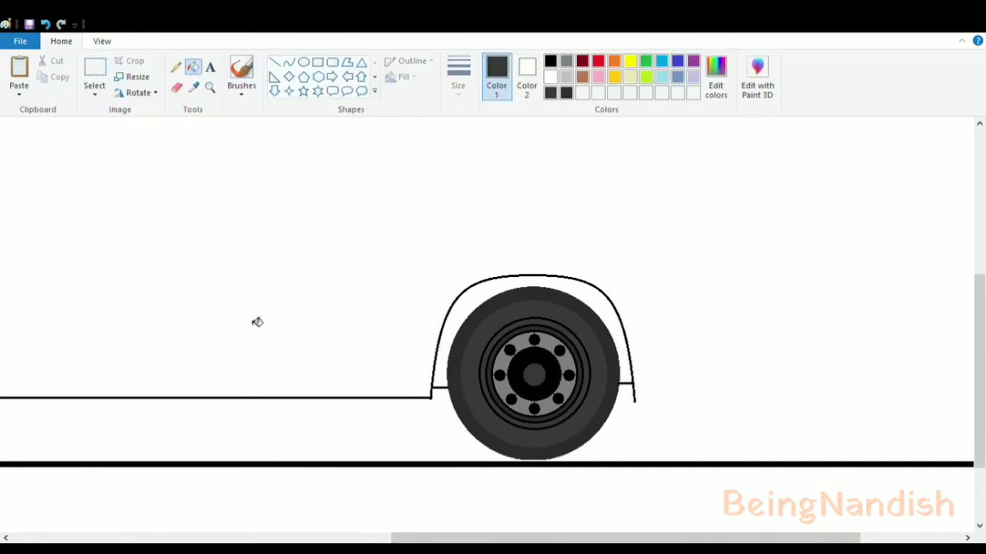
Draw a slightly rising underside line from the rear wheel arch towards the back of the bus
{"action": "left_click", "coordinate": [278, 65]}
{"action": "left_click_drag", "start_coordinate": [636, 401], "coordinate": [918, 392]}
{"action": "left_click", "coordinate": [101, 41]}
{"action": "left_click", "coordinate": [49, 75]}
{"action": "left_click", "coordinate": [45, 24]}
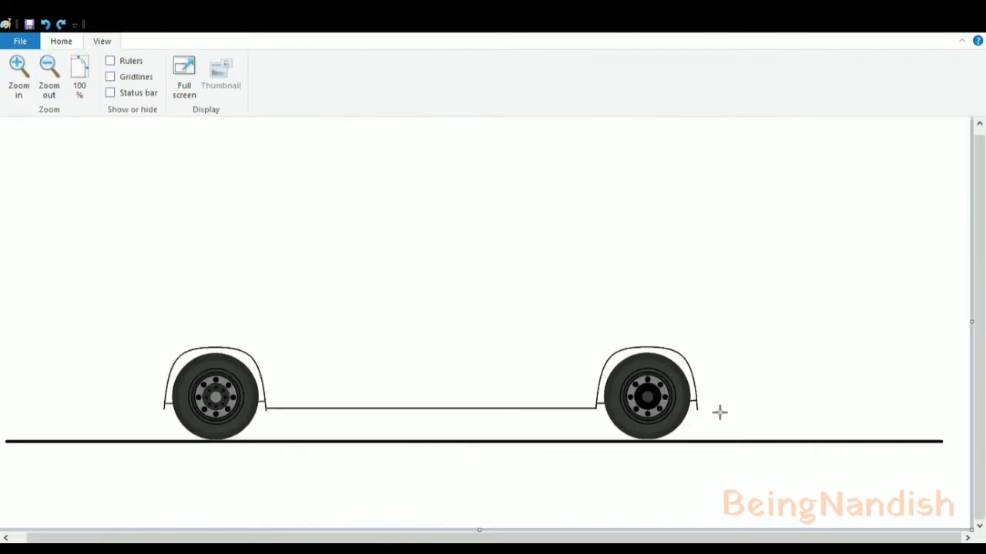
{"action": "left_click_drag", "start_coordinate": [697, 409], "coordinate": [887, 398]}
Draw a short horizontal underside line from the front wheel arch towards the front of the bus
{"action": "left_click", "coordinate": [5, 538]}
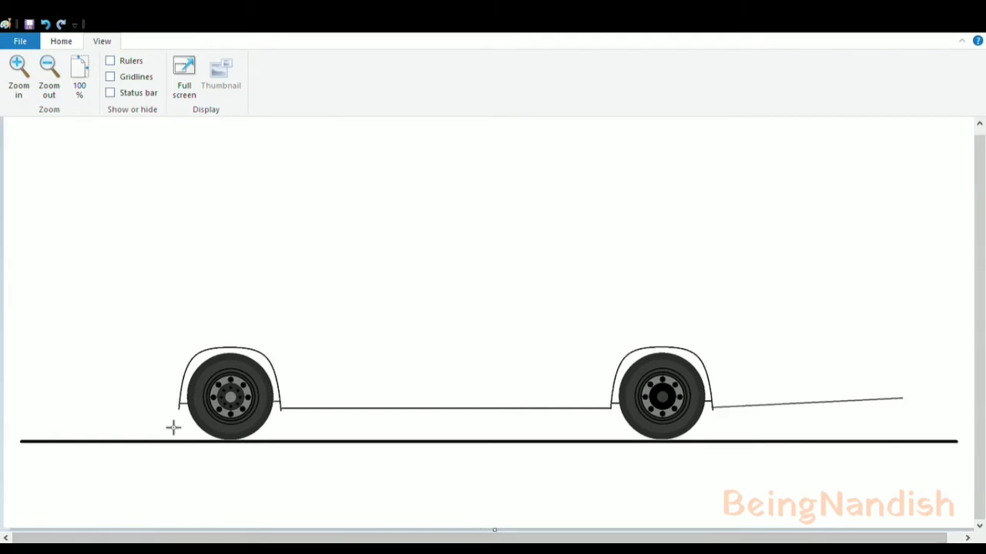
{"action": "left_click_drag", "start_coordinate": [178, 408], "coordinate": [137, 408]}
{"action": "key", "text": "ctrl+z"}
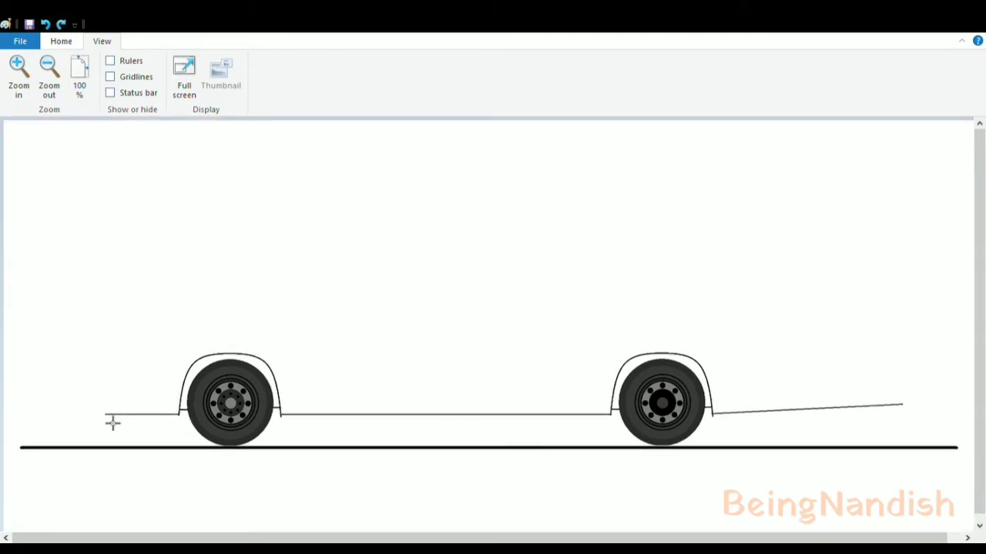
Erase the line ends protruding below the underside at the front wheel arch
{"action": "left_click", "coordinate": [61, 42]}
{"action": "left_click", "coordinate": [102, 41]}
{"action": "left_click", "coordinate": [19, 75]}
{"action": "scroll", "coordinate": [462, 323], "scroll_direction": "down", "scroll_amount": 5}
{"action": "left_click", "coordinate": [59, 43]}
{"action": "left_click", "coordinate": [177, 88]}
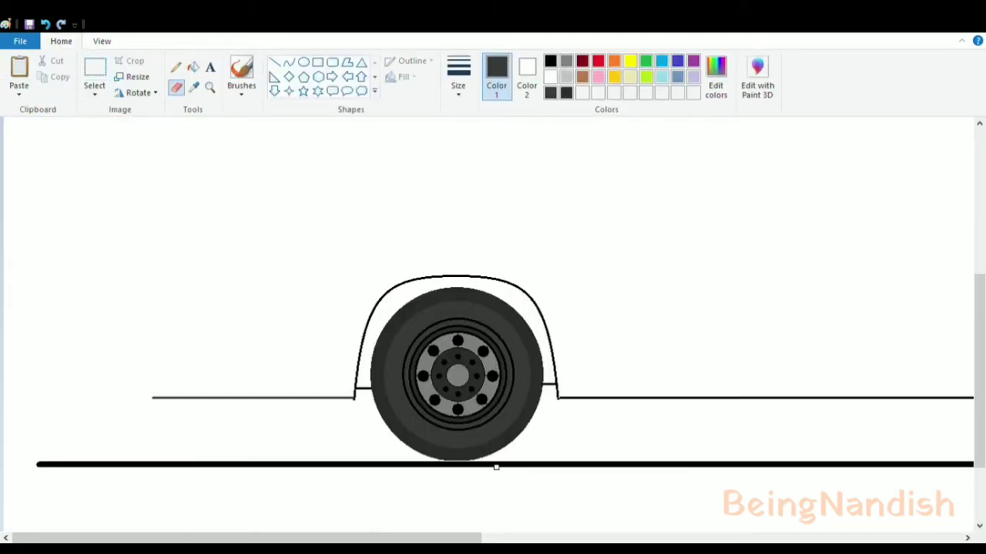
Recolour the grey underside lines behind the rear wheel and ahead of the front wheel black
{"action": "left_click", "coordinate": [550, 61]}
{"action": "left_click_drag", "start_coordinate": [247, 537], "coordinate": [678, 538]}
{"action": "left_click", "coordinate": [192, 67]}
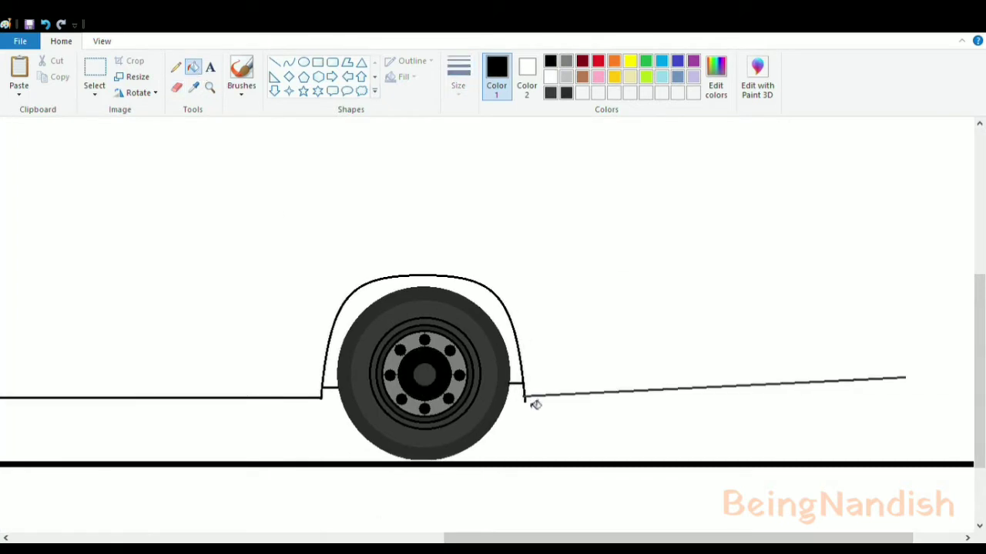
{"action": "left_click", "coordinate": [534, 397]}
{"action": "left_click_drag", "start_coordinate": [470, 537], "coordinate": [87, 537]}
{"action": "left_click", "coordinate": [197, 399]}
Draw an upward-sloping line from the front end of the underside line
{"action": "scroll", "coordinate": [165, 268], "scroll_direction": "left", "scroll_amount": 3}
{"action": "left_click", "coordinate": [275, 62]}
{"action": "left_click_drag", "start_coordinate": [152, 398], "coordinate": [78, 374]}
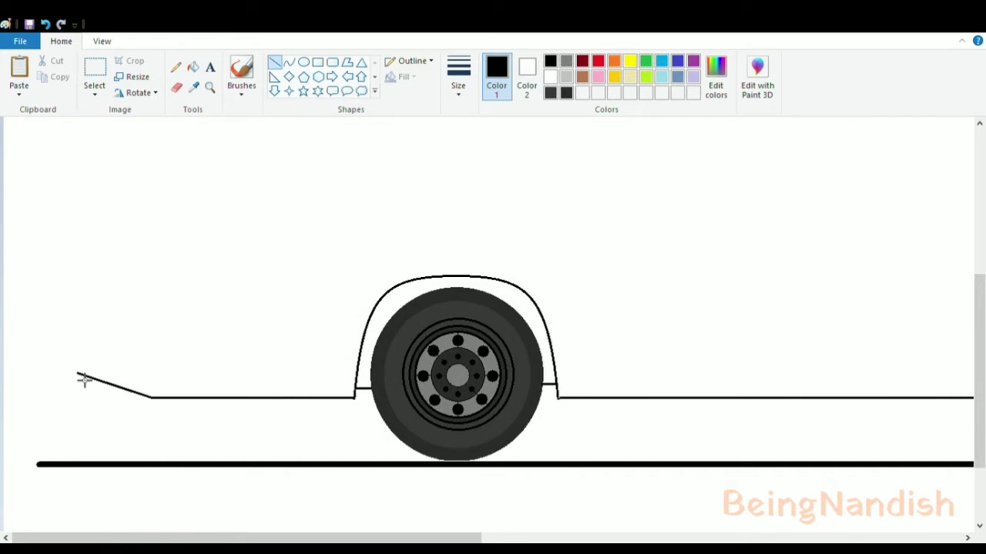
Draw a long horizontal roof line and position it high above both wheels
{"action": "left_click", "coordinate": [101, 41]}
{"action": "left_click", "coordinate": [48, 77]}
{"action": "left_click", "coordinate": [61, 41]}
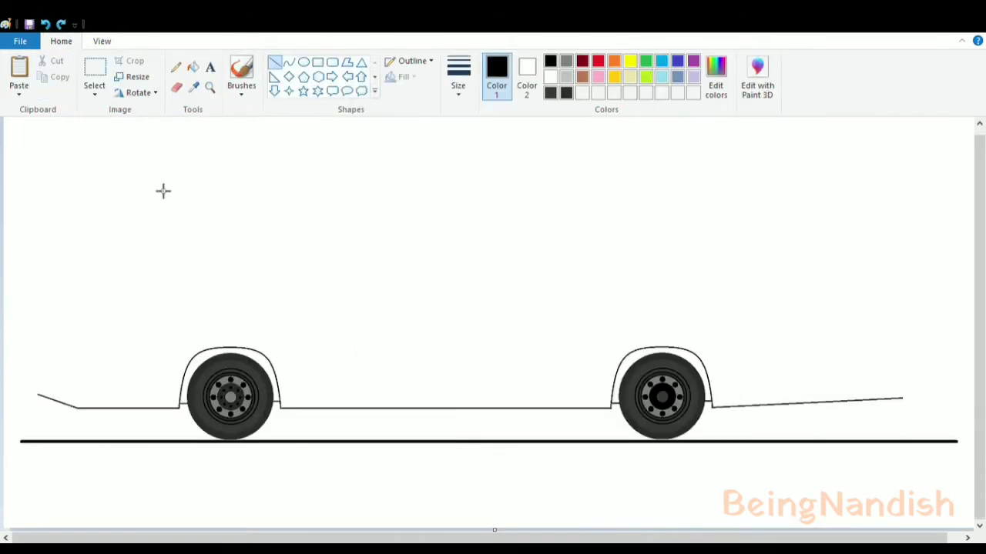
{"action": "left_click_drag", "start_coordinate": [160, 197], "coordinate": [884, 230]}
{"action": "left_click_drag", "start_coordinate": [573, 197], "coordinate": [543, 187]}
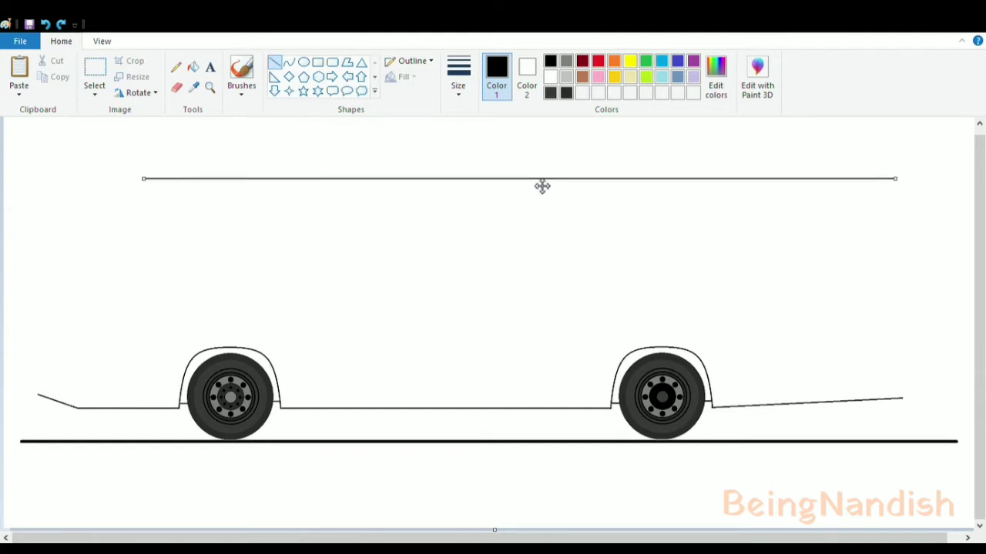
{"action": "left_click", "coordinate": [462, 152]}
Extend the roof line horizontally towards the front of the bus
{"action": "left_click", "coordinate": [102, 41]}
{"action": "scroll", "coordinate": [308, 245], "scroll_direction": "up", "scroll_amount": 3}
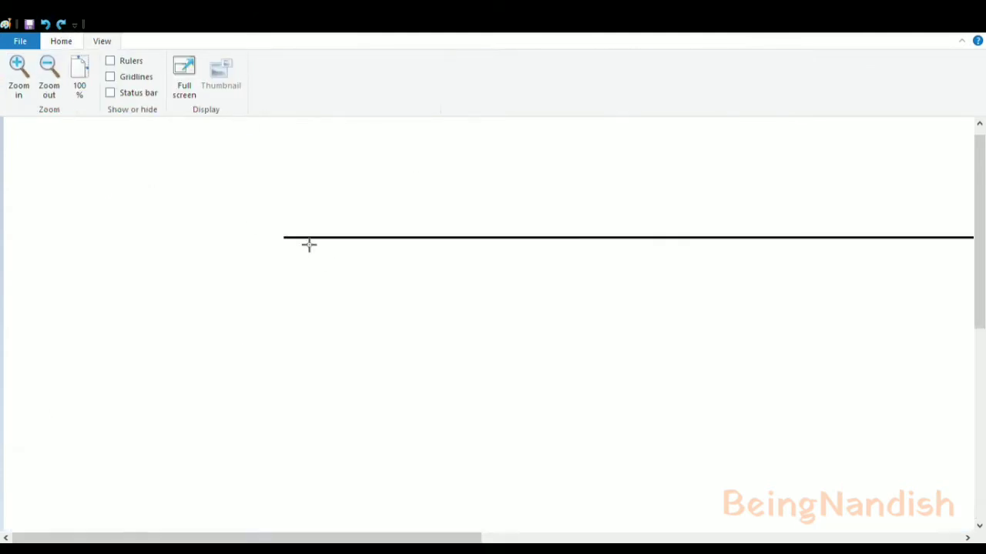
{"action": "left_click_drag", "start_coordinate": [293, 245], "coordinate": [181, 245]}
Draw a curve from the roof line's front end down to form the rounded, slanted upper front
{"action": "scroll", "coordinate": [218, 264], "scroll_direction": "down", "scroll_amount": 2}
{"action": "scroll", "coordinate": [218, 265], "scroll_direction": "up", "scroll_amount": 1}
{"action": "left_click", "coordinate": [50, 81]}
{"action": "left_click", "coordinate": [61, 41]}
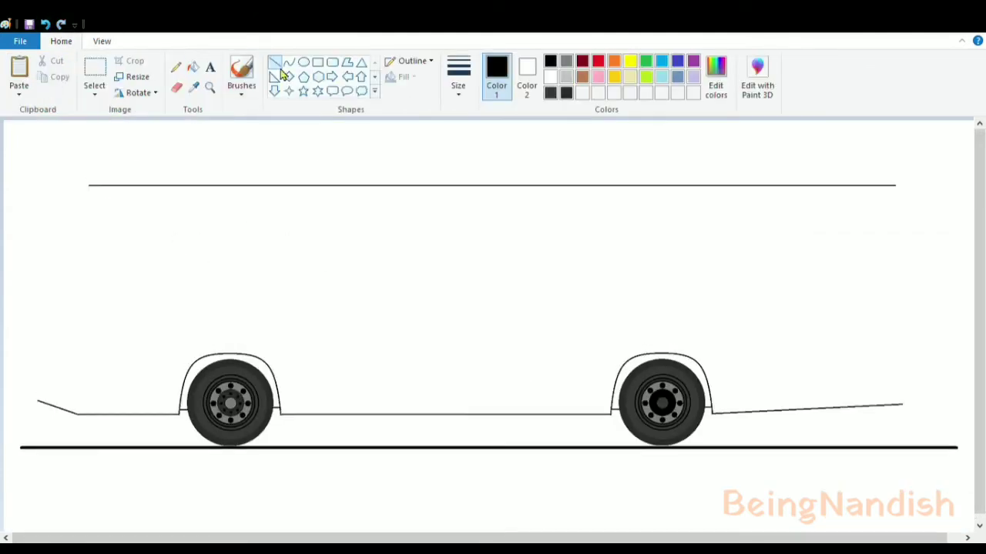
{"action": "left_click", "coordinate": [289, 63]}
{"action": "left_click_drag", "start_coordinate": [97, 192], "coordinate": [54, 304]}
{"action": "left_click_drag", "start_coordinate": [75, 242], "coordinate": [69, 191]}
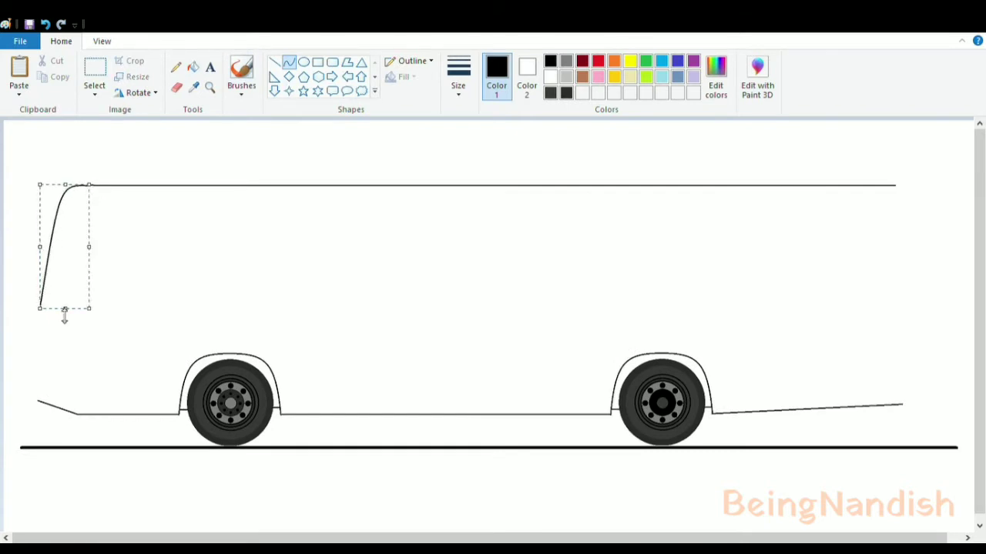
{"action": "left_click", "coordinate": [141, 209]}
Close the gap between the front curve and the roof line with a short line
{"action": "left_click", "coordinate": [101, 41]}
{"action": "left_click", "coordinate": [79, 77]}
{"action": "left_click", "coordinate": [61, 41]}
{"action": "left_click", "coordinate": [275, 61]}
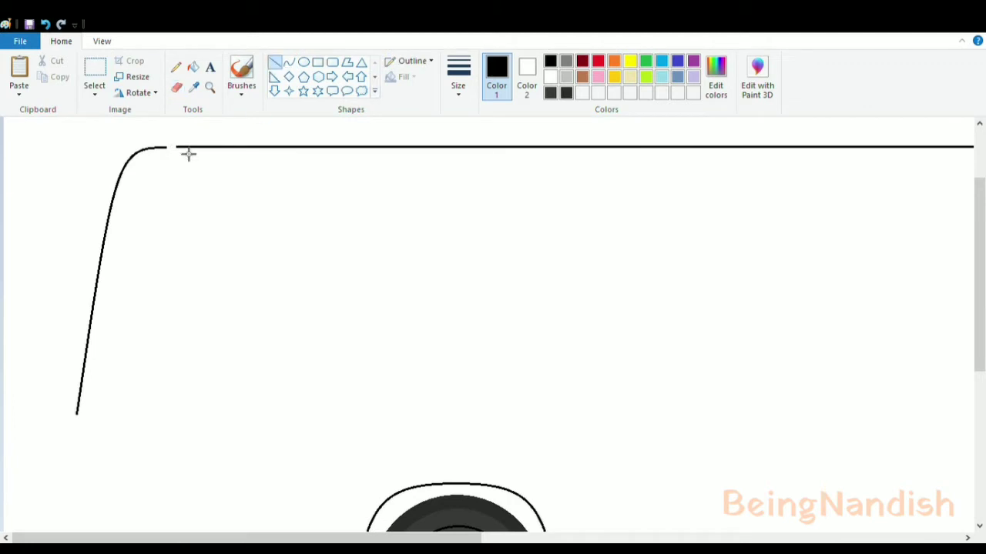
{"action": "scroll", "coordinate": [242, 225], "scroll_direction": "down", "scroll_amount": 3}
Draw a vertical front edge from the curve down to the lower slope and erase the protruding tip
{"action": "left_click_drag", "start_coordinate": [76, 310], "coordinate": [76, 466]}
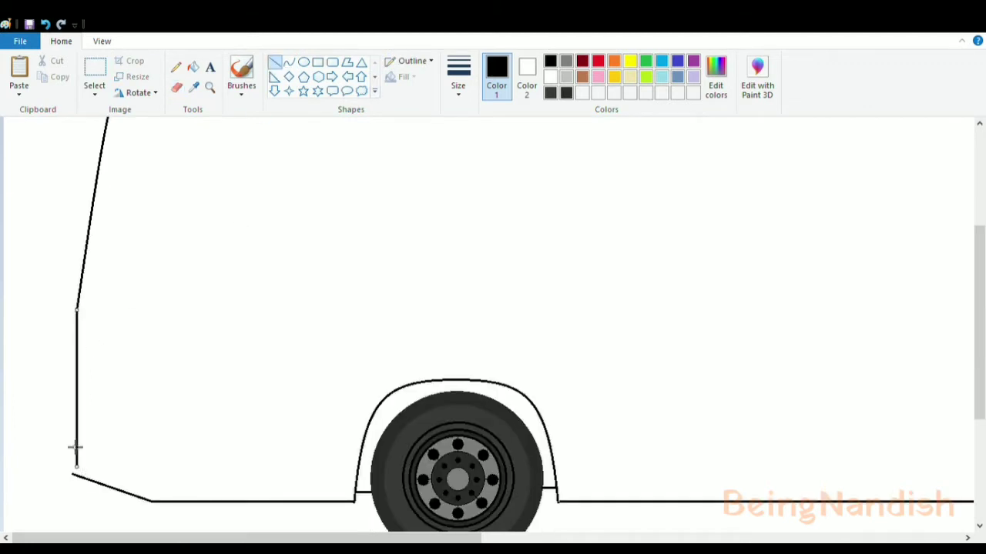
{"action": "left_click", "coordinate": [45, 24]}
{"action": "scroll", "coordinate": [94, 334], "scroll_direction": "down", "scroll_amount": 3}
{"action": "left_click_drag", "start_coordinate": [77, 206], "coordinate": [76, 370]}
{"action": "left_click", "coordinate": [177, 88]}
Draw the windscreen's slanted inner edge alongside the front curve and close its lower end with a short line
{"action": "scroll", "coordinate": [72, 369], "scroll_direction": "up", "scroll_amount": 6}
{"action": "left_click", "coordinate": [274, 62]}
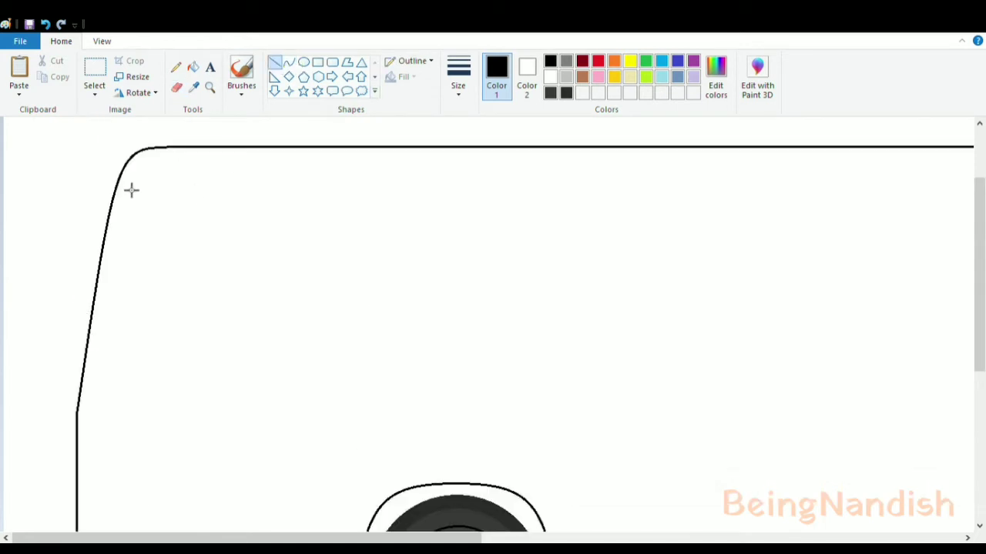
{"action": "left_click_drag", "start_coordinate": [138, 176], "coordinate": [91, 408]}
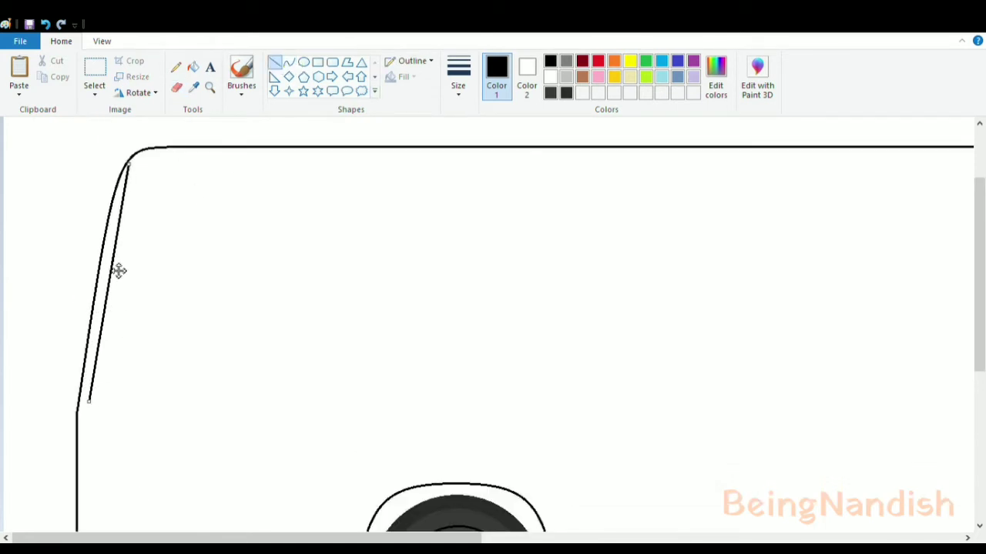
{"action": "scroll", "coordinate": [118, 270], "scroll_direction": "down", "scroll_amount": 3}
{"action": "scroll", "coordinate": [154, 231], "scroll_direction": "up", "scroll_amount": 3}
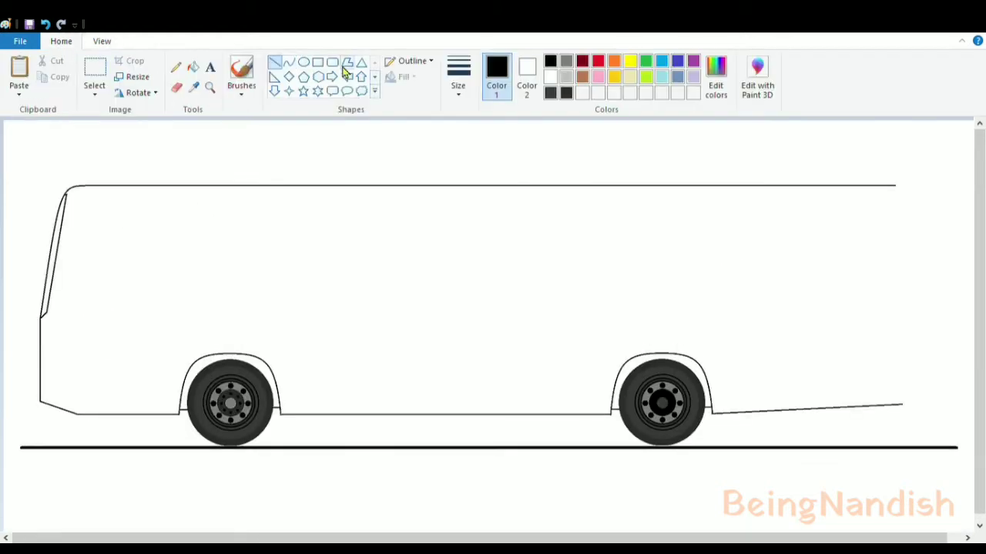
Draw a rounded upper rear corner from the roof line and continue it with a vertical rear edge
{"action": "left_click", "coordinate": [288, 61]}
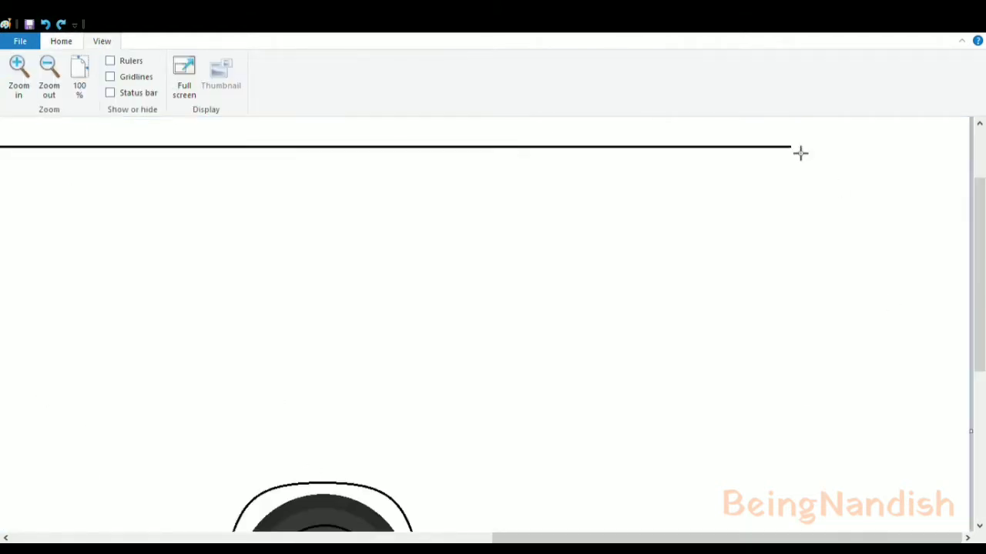
{"action": "left_click_drag", "start_coordinate": [799, 152], "coordinate": [848, 322]}
{"action": "left_click", "coordinate": [846, 157]}
{"action": "left_click_drag", "start_coordinate": [846, 157], "coordinate": [853, 157]}
{"action": "scroll", "coordinate": [863, 223], "scroll_direction": "down", "scroll_amount": 3}
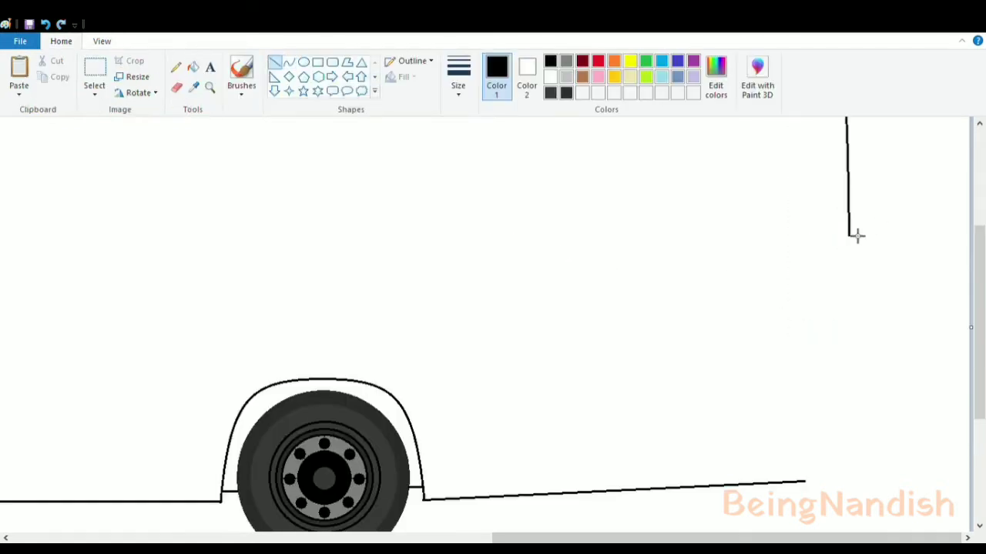
{"action": "left_click_drag", "start_coordinate": [857, 236], "coordinate": [846, 430]}
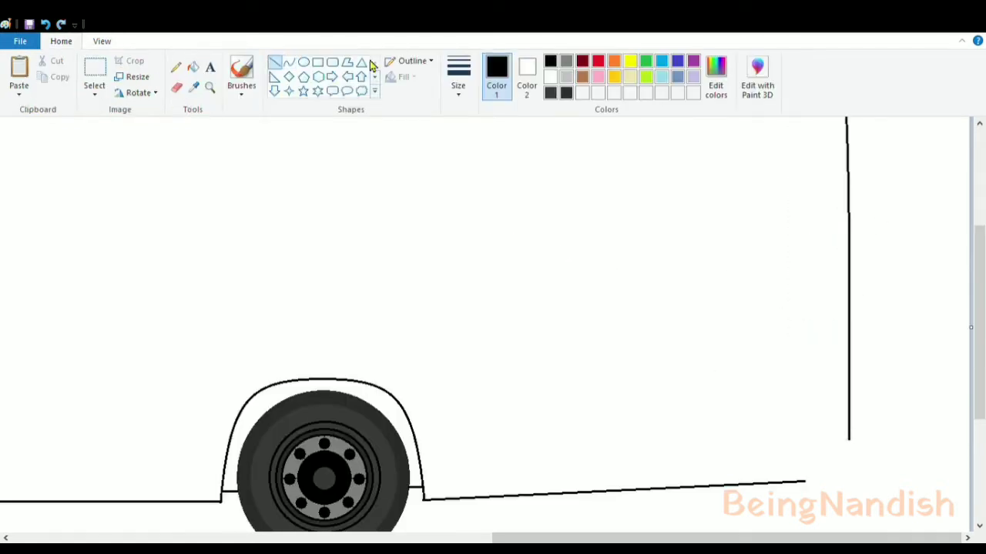
Round the lower rear corner with a curve joining the rear edge to the underside line
{"action": "left_click", "coordinate": [288, 62]}
{"action": "mouse_move", "coordinate": [804, 482]}
{"action": "left_mouse_down"}
{"action": "mouse_move", "coordinate": [834, 479]}
{"action": "mouse_move", "coordinate": [848, 440]}
{"action": "left_mouse_up"}
{"action": "mouse_move", "coordinate": [860, 493]}
{"action": "left_mouse_down"}
{"action": "mouse_move", "coordinate": [864, 464]}
{"action": "mouse_move", "coordinate": [847, 468]}
{"action": "left_mouse_up"}
{"action": "key", "text": "ctrl+z"}
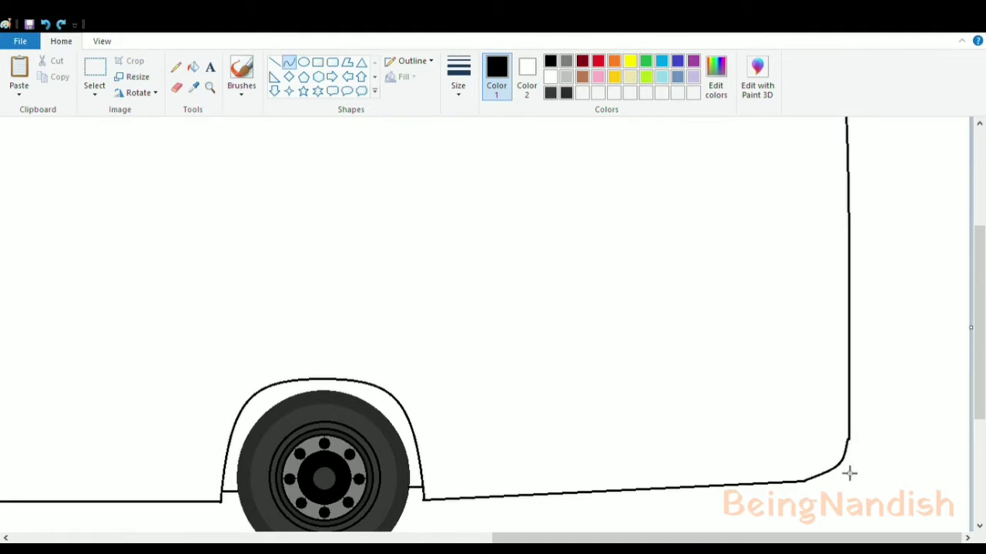
{"action": "left_click", "coordinate": [854, 462]}
Draw a long, thick-outlined rectangular window band and position it just below the roof line
{"action": "scroll", "coordinate": [807, 400], "scroll_direction": "up", "scroll_amount": 3}
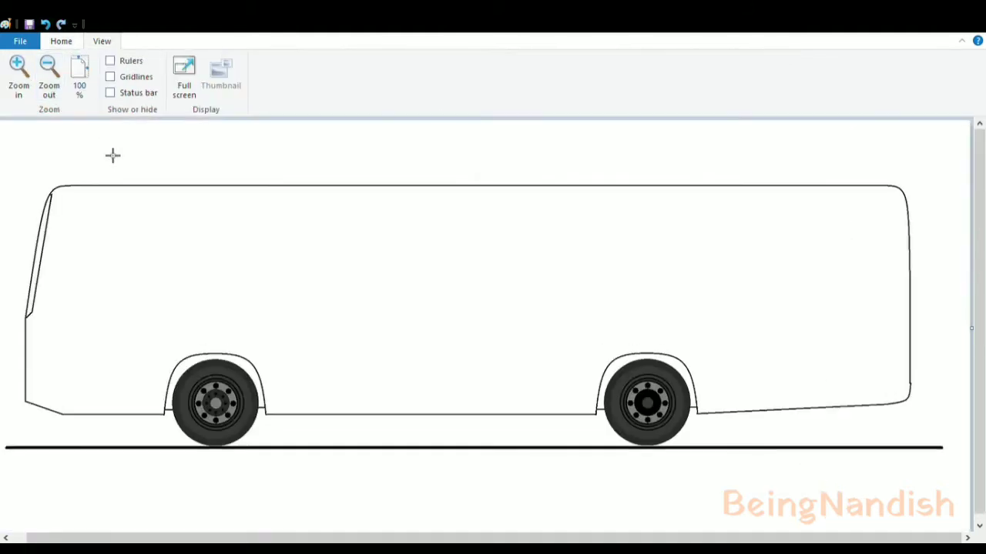
{"action": "left_click", "coordinate": [61, 40]}
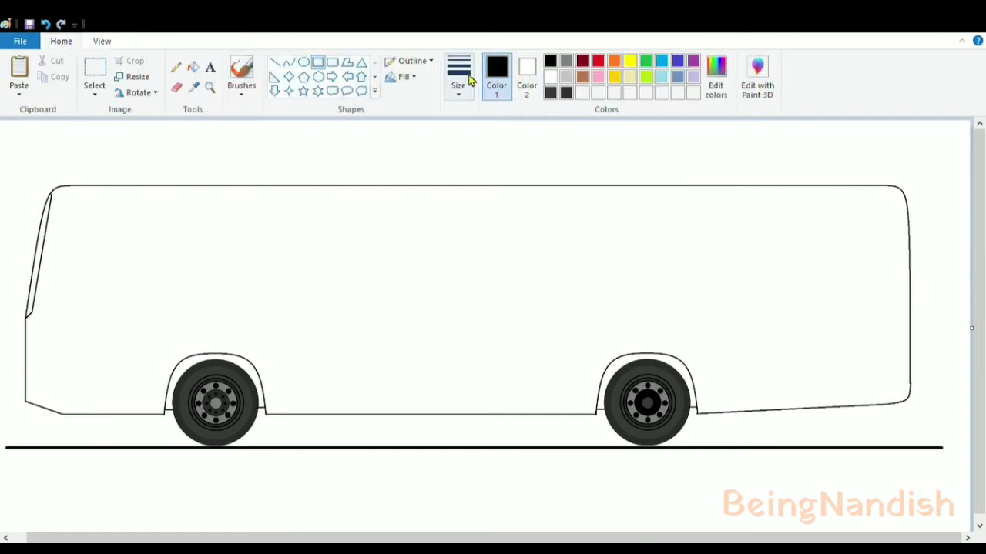
{"action": "left_click_drag", "start_coordinate": [147, 201], "coordinate": [898, 285]}
{"action": "left_click_drag", "start_coordinate": [137, 235], "coordinate": [154, 235]}
{"action": "left_click_drag", "start_coordinate": [524, 285], "coordinate": [526, 288]}
{"action": "left_click_drag", "start_coordinate": [532, 234], "coordinate": [532, 229]}
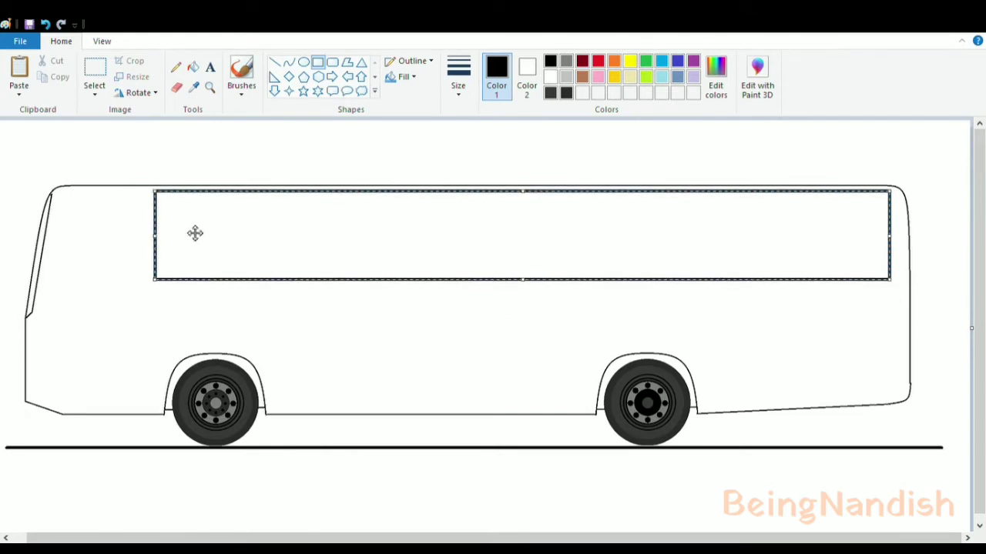
{"action": "left_click", "coordinate": [154, 161]}
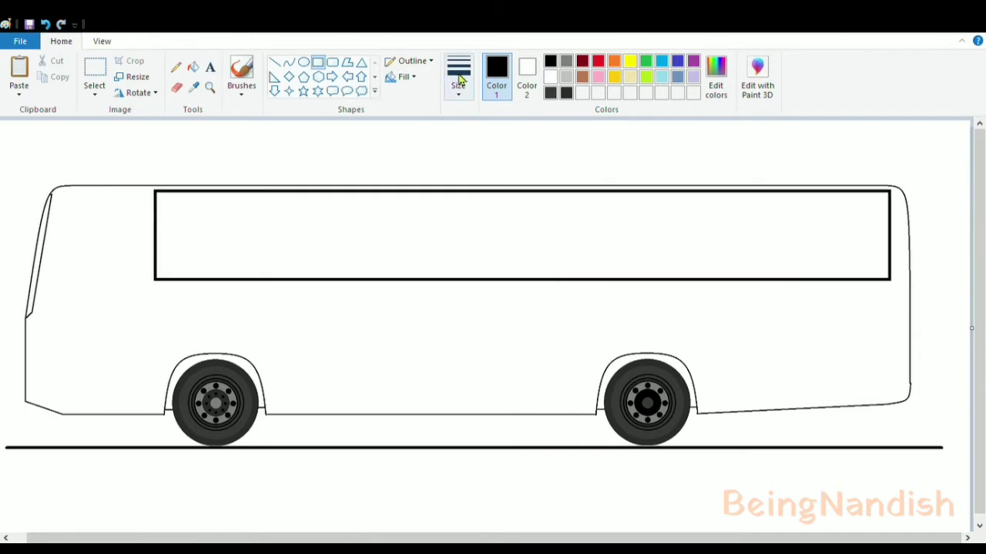
Divide the window band into six windows with five thick vertical lines
{"action": "left_click", "coordinate": [275, 62]}
{"action": "left_click_drag", "start_coordinate": [284, 192], "coordinate": [283, 279]}
{"action": "left_click_drag", "start_coordinate": [410, 191], "coordinate": [409, 279]}
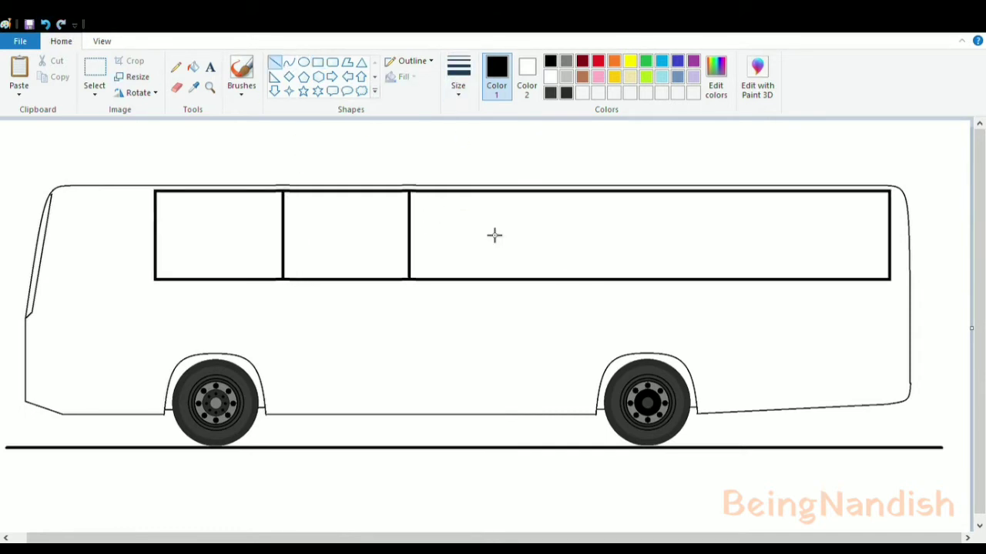
{"action": "left_click_drag", "start_coordinate": [642, 192], "coordinate": [642, 279]}
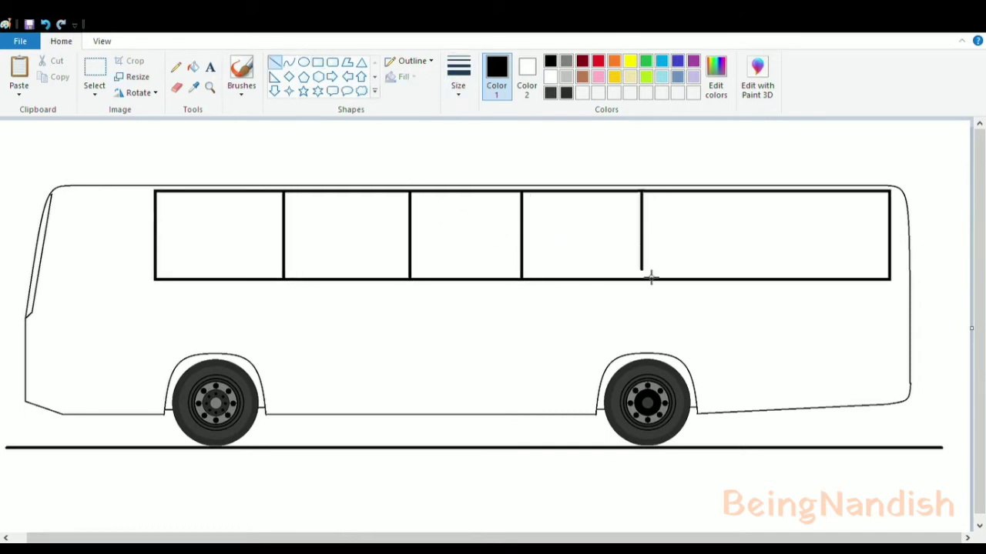
{"action": "left_click_drag", "start_coordinate": [770, 191], "coordinate": [770, 279]}
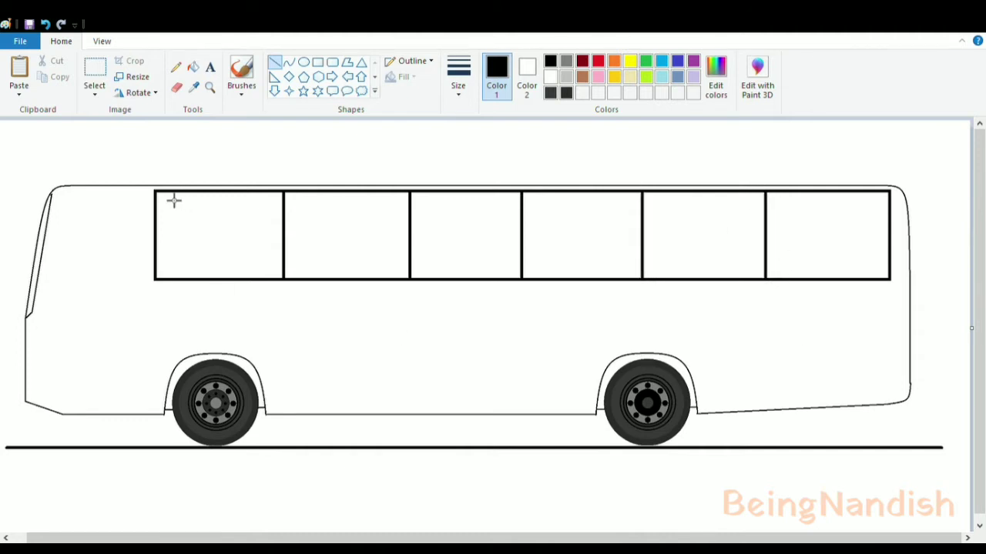
Thicken the window band's front edge and the first window divider with vertical lines drawn alongside them
{"action": "left_click", "coordinate": [102, 41]}
{"action": "left_click", "coordinate": [19, 69]}
{"action": "scroll", "coordinate": [192, 276], "scroll_direction": "right", "scroll_amount": 2}
{"action": "left_click_drag", "start_coordinate": [212, 263], "coordinate": [212, 382]}
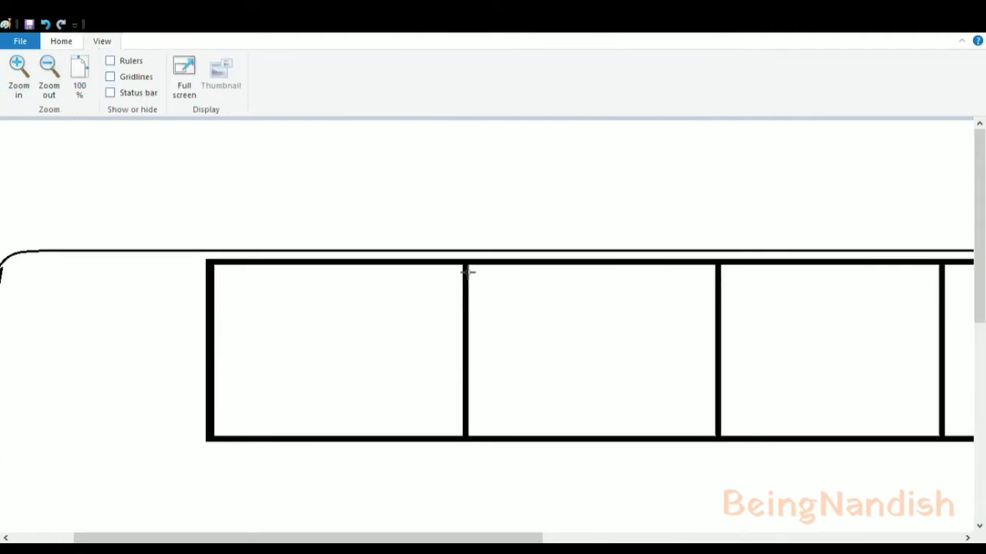
{"action": "left_click_drag", "start_coordinate": [468, 271], "coordinate": [492, 440]}
{"action": "left_click_drag", "start_coordinate": [462, 539], "coordinate": [643, 539]}
{"action": "left_click_drag", "start_coordinate": [349, 270], "coordinate": [373, 426]}
{"action": "left_click", "coordinate": [45, 25]}
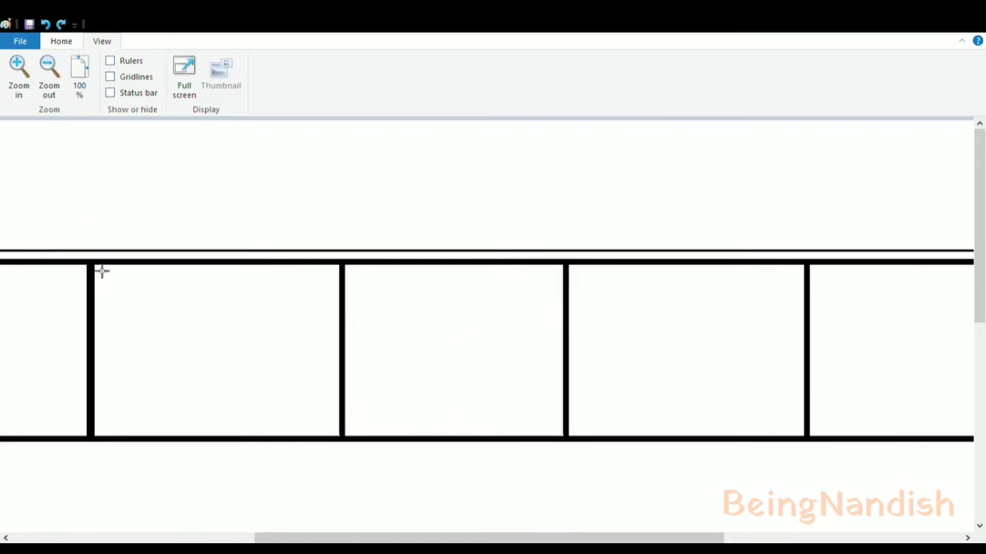
Thicken all five window dividers with extra vertical lines so they stand out as wide pillars
{"action": "left_click_drag", "start_coordinate": [102, 271], "coordinate": [119, 432]}
{"action": "left_click_drag", "start_coordinate": [353, 272], "coordinate": [365, 439]}
{"action": "left_click_drag", "start_coordinate": [578, 271], "coordinate": [593, 436]}
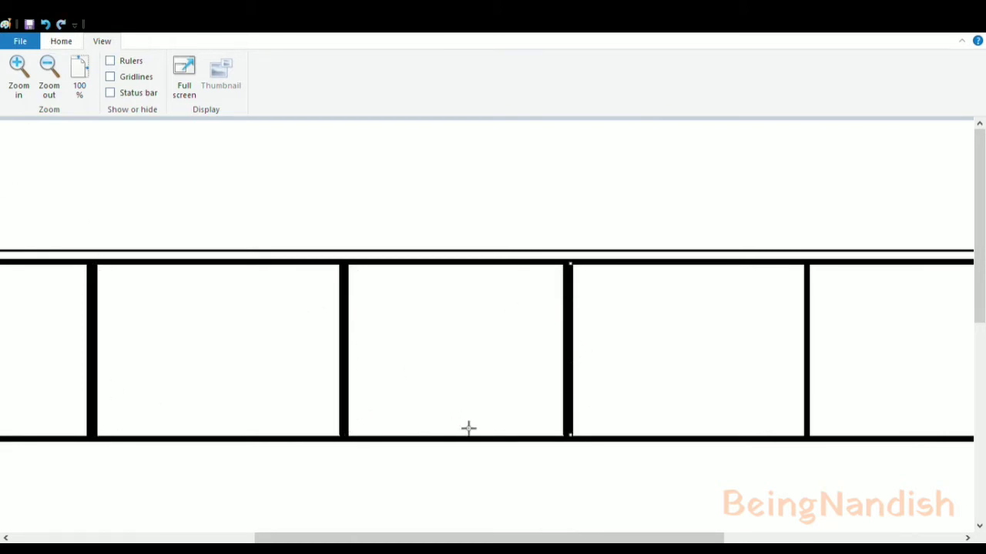
{"action": "left_click_drag", "start_coordinate": [489, 538], "coordinate": [666, 538]}
{"action": "left_click_drag", "start_coordinate": [482, 266], "coordinate": [465, 437]}
{"action": "left_click_drag", "start_coordinate": [702, 271], "coordinate": [725, 436]}
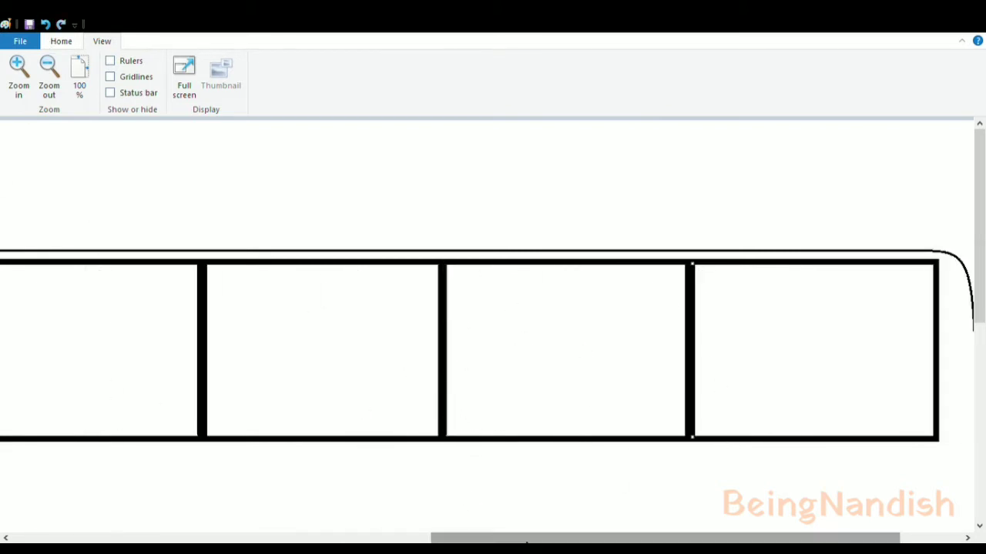
Erase the window band's lower rear corner and replace it with a thick rounded curve
{"action": "left_click_drag", "start_coordinate": [666, 538], "coordinate": [727, 539]}
{"action": "left_click", "coordinate": [61, 41]}
{"action": "left_click", "coordinate": [177, 87]}
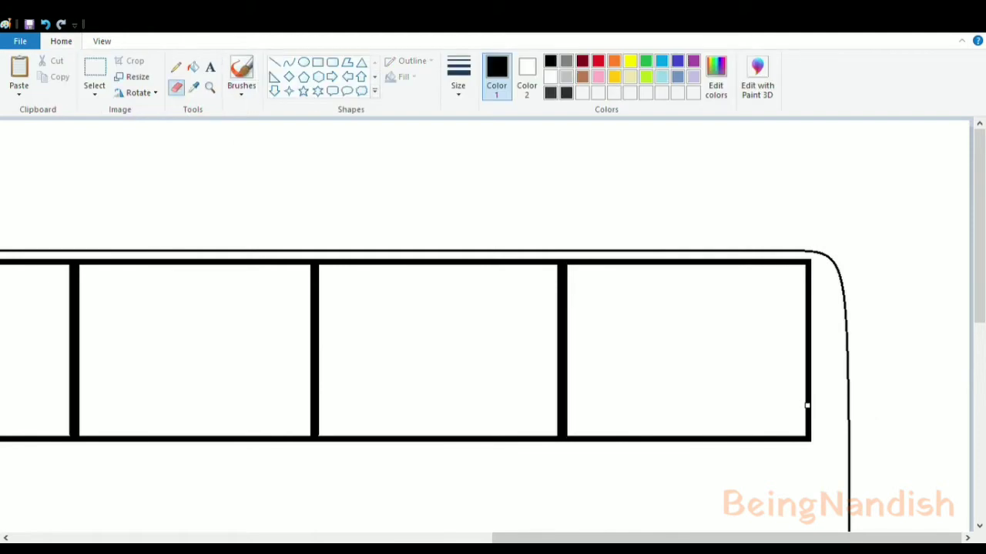
{"action": "left_click", "coordinate": [288, 62]}
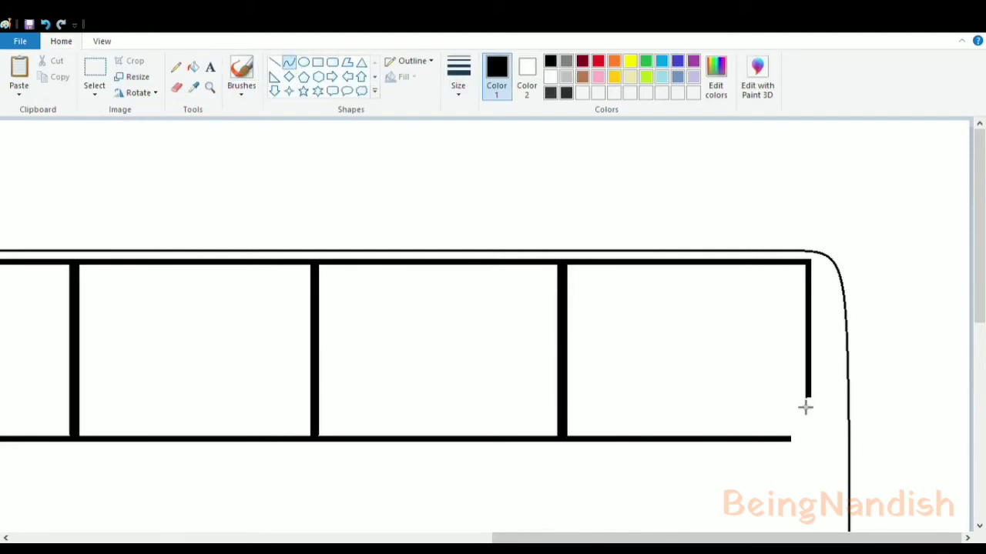
{"action": "mouse_move", "coordinate": [807, 397]}
{"action": "left_mouse_down"}
{"action": "mouse_move", "coordinate": [792, 439]}
{"action": "mouse_move", "coordinate": [818, 442]}
{"action": "left_mouse_up"}
{"action": "mouse_move", "coordinate": [311, 264]}
{"action": "left_mouse_down"}
{"action": "mouse_move", "coordinate": [338, 443]}
{"action": "mouse_move", "coordinate": [338, 387]}
{"action": "left_mouse_up"}
{"action": "left_click", "coordinate": [377, 357]}
{"action": "left_click", "coordinate": [45, 25]}
{"action": "left_click", "coordinate": [275, 62]}
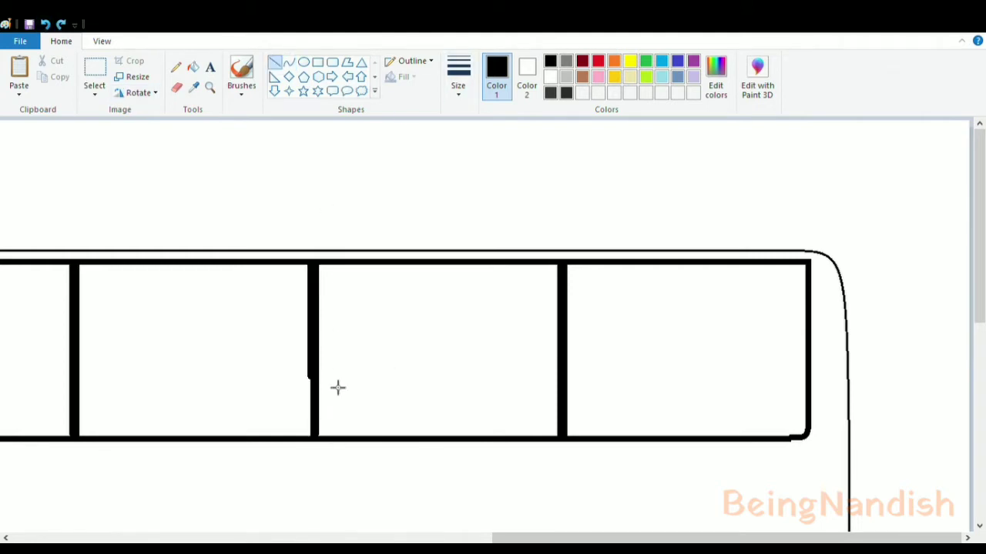
Thicken the window band's upper edge with a horizontal line along its full length
{"action": "left_click", "coordinate": [102, 41]}
{"action": "left_click", "coordinate": [50, 75]}
{"action": "left_click_drag", "start_coordinate": [157, 192], "coordinate": [868, 252]}
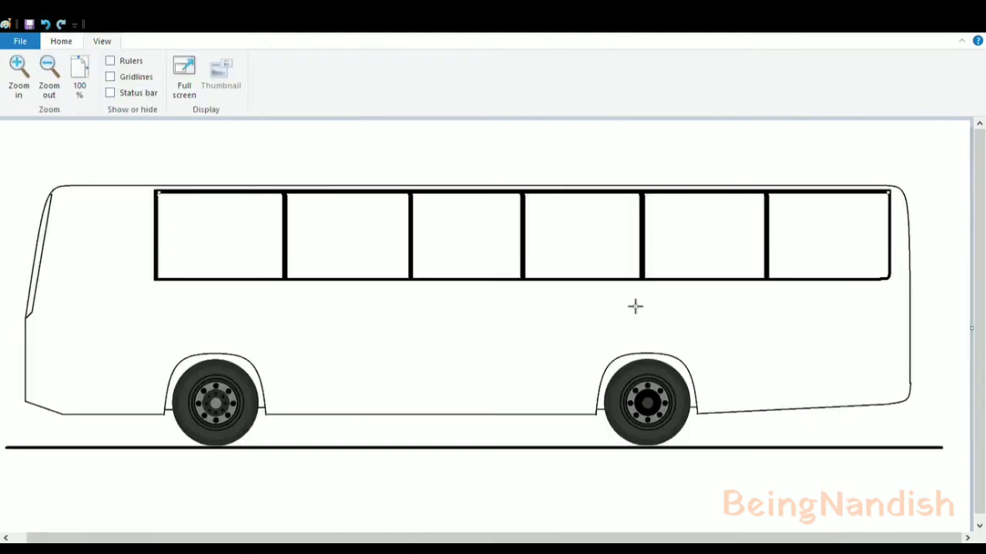
{"action": "left_click", "coordinate": [45, 25]}
{"action": "left_click_drag", "start_coordinate": [159, 194], "coordinate": [889, 258]}
{"action": "left_click", "coordinate": [60, 40]}
{"action": "left_click", "coordinate": [495, 281]}
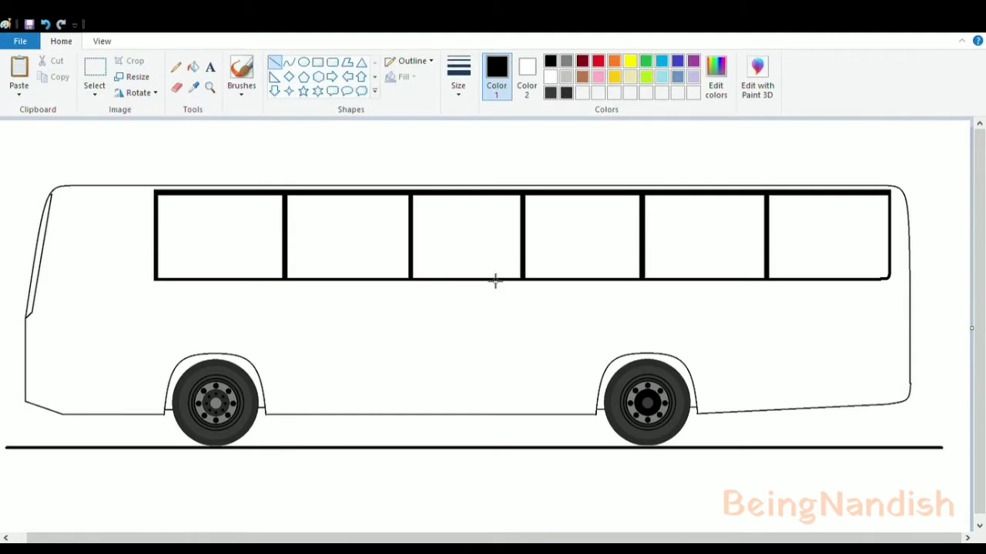
Draw a tall rectangular door between the windscreen and the window band, reaching down almost to the underside
{"action": "left_click", "coordinate": [458, 77]}
{"action": "left_click", "coordinate": [478, 176]}
{"action": "left_click_drag", "start_coordinate": [76, 231], "coordinate": [151, 411]}
{"action": "left_click", "coordinate": [46, 25]}
{"action": "left_click", "coordinate": [317, 62]}
{"action": "left_click_drag", "start_coordinate": [81, 329], "coordinate": [85, 328]}
{"action": "left_click_drag", "start_coordinate": [112, 223], "coordinate": [115, 229]}
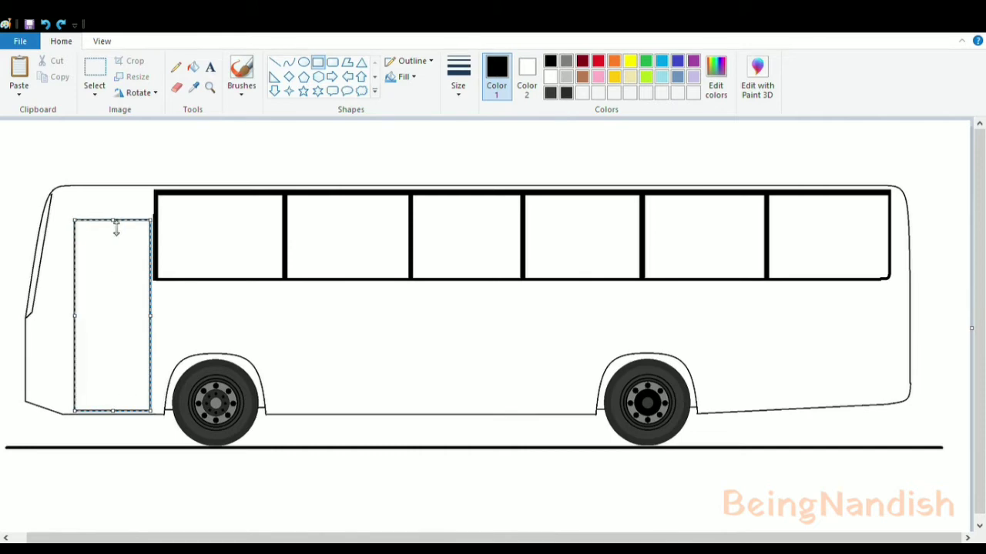
{"action": "left_click", "coordinate": [218, 325]}
Draw a rectangle inside the upper part of the door to frame its window section
{"action": "left_click", "coordinate": [102, 41]}
{"action": "left_click", "coordinate": [20, 77]}
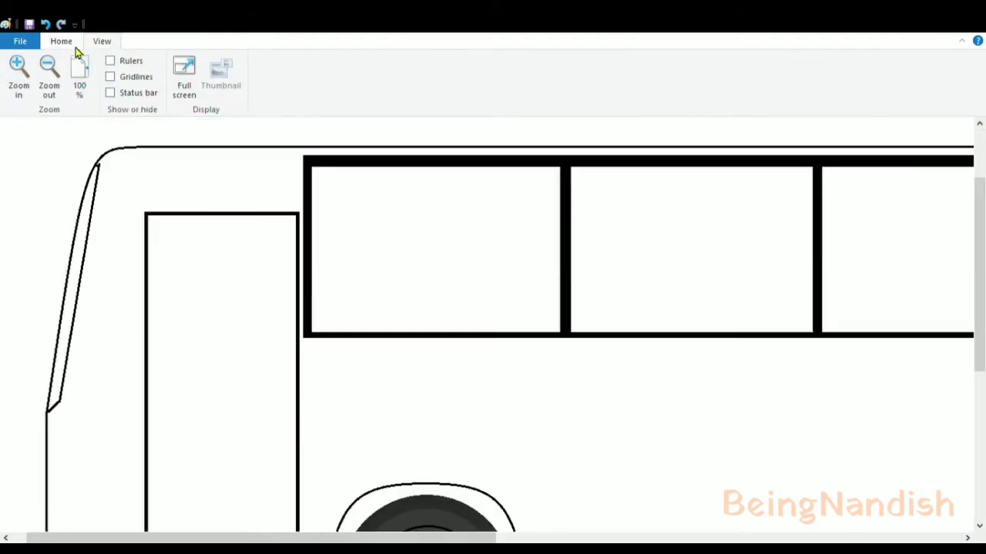
{"action": "left_click", "coordinate": [61, 41]}
{"action": "left_click_drag", "start_coordinate": [156, 223], "coordinate": [301, 360]}
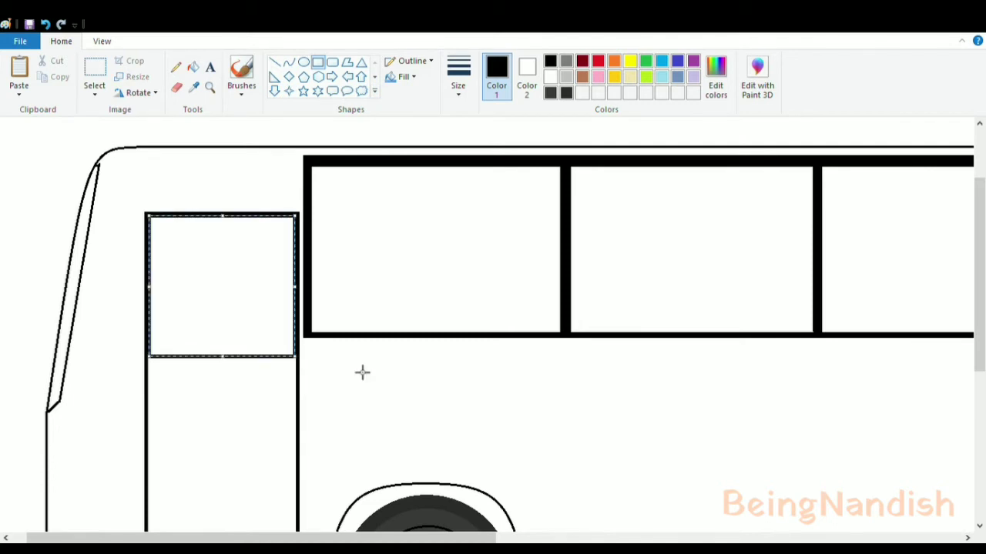
{"action": "left_click", "coordinate": [362, 372]}
Draw a smaller window rectangle inside the door's upper frame and split it vertically into two panes
{"action": "left_click_drag", "start_coordinate": [161, 233], "coordinate": [287, 355]}
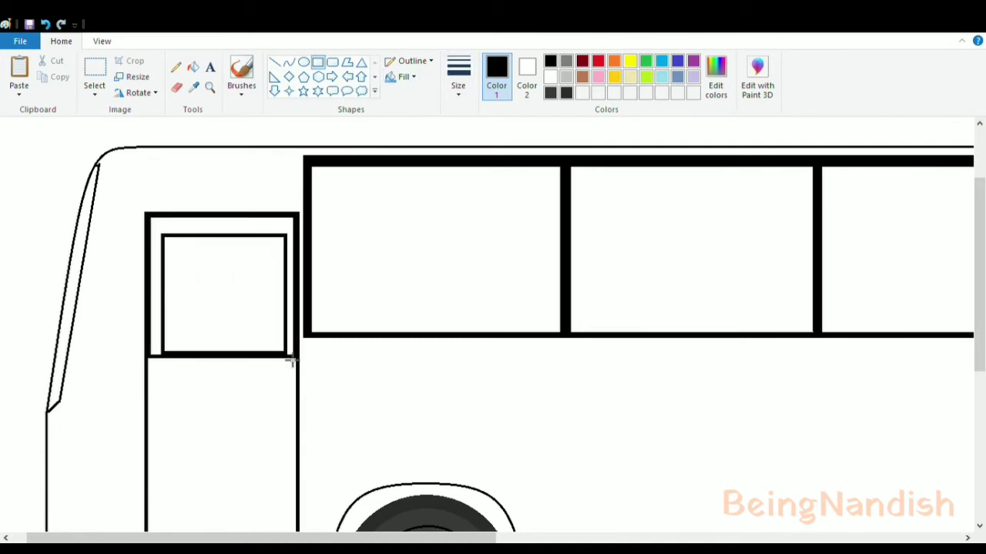
{"action": "mouse_move", "coordinate": [159, 233]}
{"action": "left_mouse_down"}
{"action": "mouse_move", "coordinate": [165, 248]}
{"action": "mouse_move", "coordinate": [222, 237]}
{"action": "mouse_move", "coordinate": [229, 359]}
{"action": "left_mouse_up"}
{"action": "left_click", "coordinate": [274, 61]}
{"action": "scroll", "coordinate": [195, 318], "scroll_direction": "down", "scroll_amount": 3}
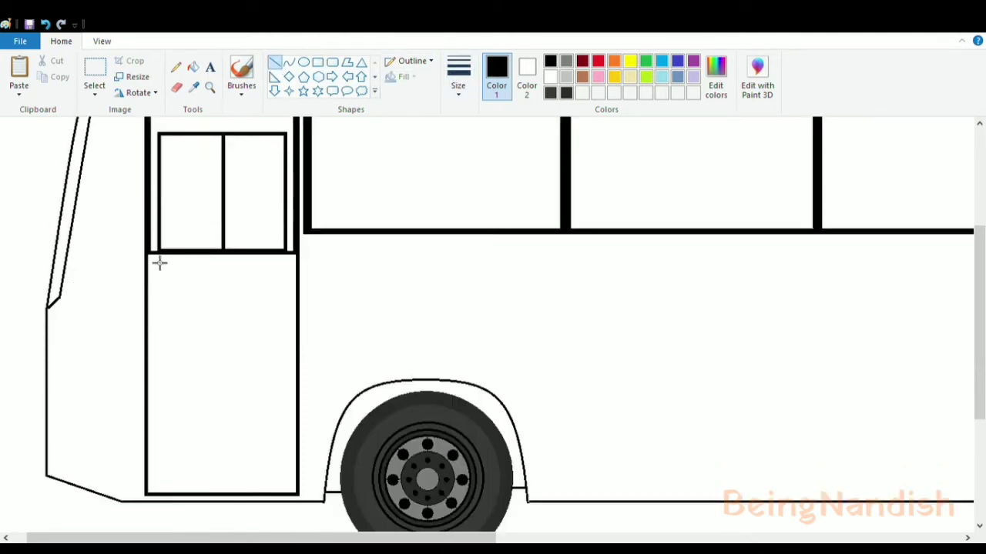
{"action": "mouse_move", "coordinate": [159, 255]}
{"action": "left_mouse_down"}
{"action": "mouse_move", "coordinate": [170, 330]}
{"action": "mouse_move", "coordinate": [159, 406]}
{"action": "mouse_move", "coordinate": [290, 299]}
{"action": "mouse_move", "coordinate": [290, 254]}
{"action": "left_mouse_up"}
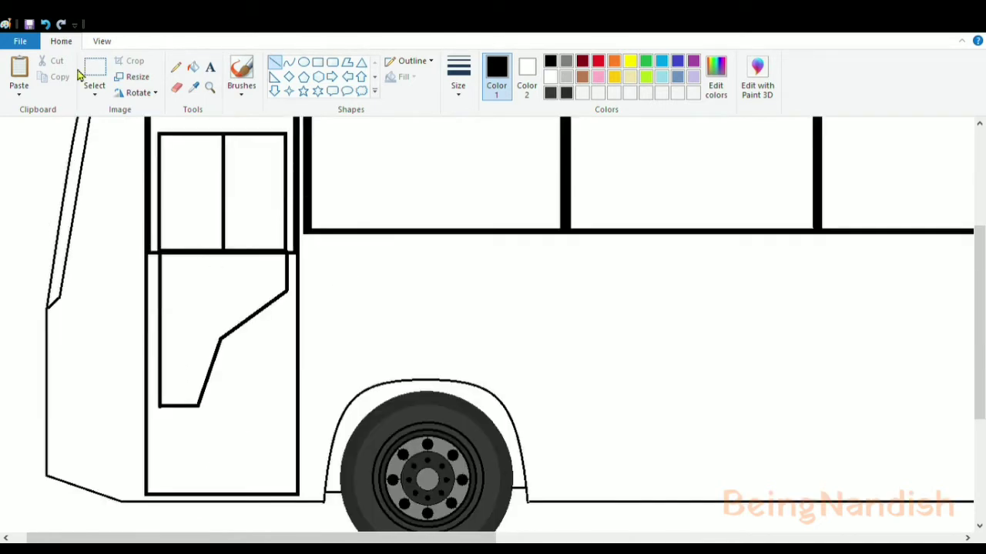
{"action": "left_click", "coordinate": [44, 23]}
{"action": "left_click", "coordinate": [44, 24]}
{"action": "left_click", "coordinate": [45, 23]}
{"action": "left_click", "coordinate": [45, 24]}
{"action": "left_click", "coordinate": [45, 24]}
Draw a thick angular glass outline below the door window, narrowing in slanted segments toward the lower front
{"action": "mouse_move", "coordinate": [164, 259]}
{"action": "left_mouse_down"}
{"action": "mouse_move", "coordinate": [182, 404]}
{"action": "mouse_move", "coordinate": [235, 356]}
{"action": "mouse_move", "coordinate": [225, 336]}
{"action": "mouse_move", "coordinate": [282, 300]}
{"action": "left_mouse_up"}
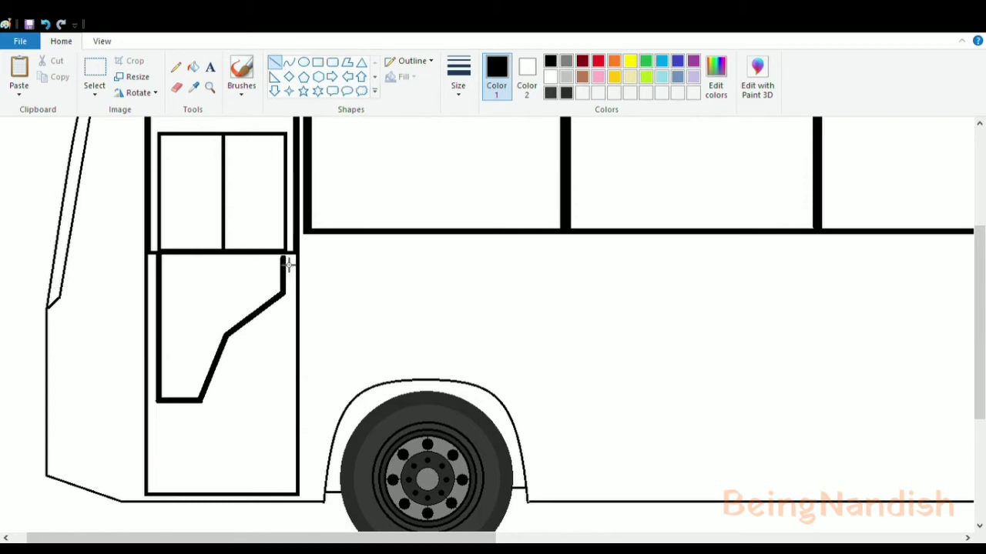
{"action": "scroll", "coordinate": [224, 333], "scroll_direction": "up", "scroll_amount": 3}
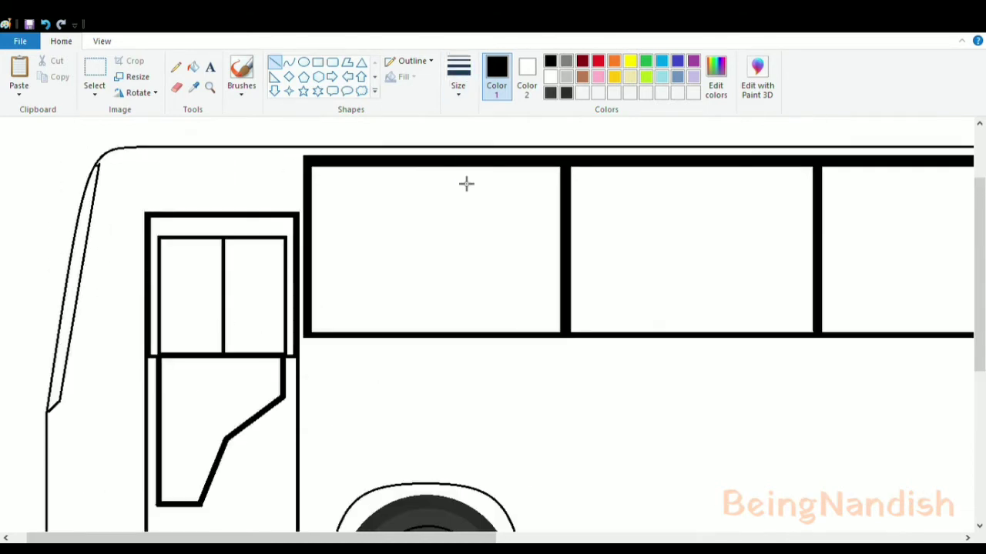
{"action": "scroll", "coordinate": [466, 183], "scroll_direction": "down", "scroll_amount": 3}
Thicken the windscreen's inner edge and draw a four-sided window with a slanted front edge between windscreen and door
{"action": "scroll", "coordinate": [466, 184], "scroll_direction": "left", "scroll_amount": 1}
{"action": "scroll", "coordinate": [308, 231], "scroll_direction": "up", "scroll_amount": 3}
{"action": "mouse_move", "coordinate": [137, 172]}
{"action": "left_mouse_down"}
{"action": "mouse_move", "coordinate": [98, 406]}
{"action": "mouse_move", "coordinate": [104, 380]}
{"action": "left_mouse_up"}
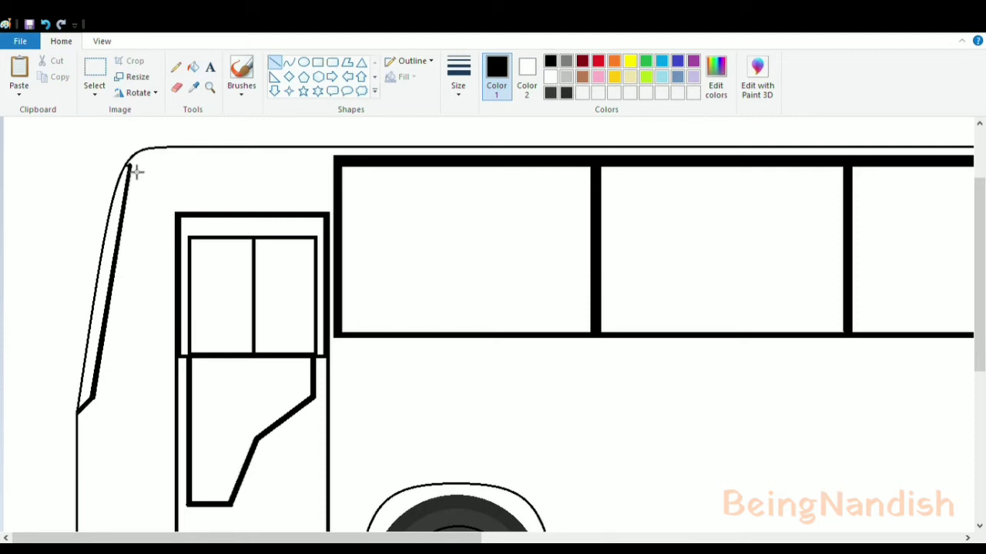
{"action": "left_click_drag", "start_coordinate": [133, 214], "coordinate": [111, 394]}
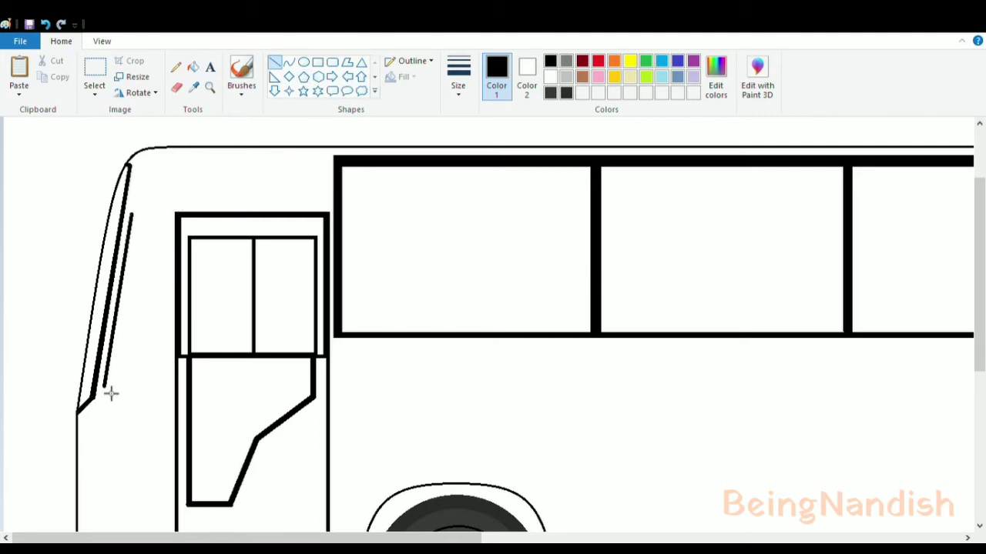
{"action": "left_click_drag", "start_coordinate": [171, 215], "coordinate": [170, 387]}
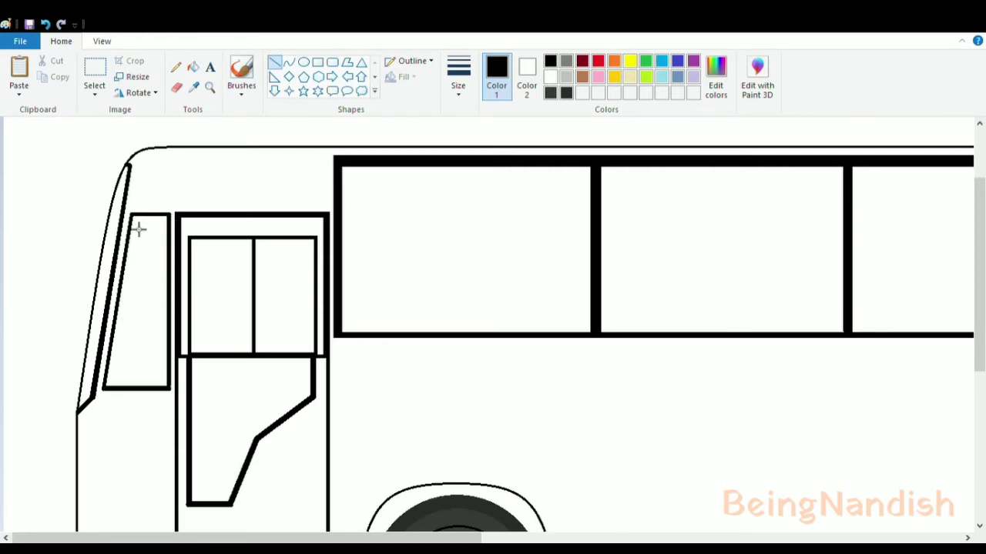
{"action": "scroll", "coordinate": [178, 262], "scroll_direction": "down", "scroll_amount": 3}
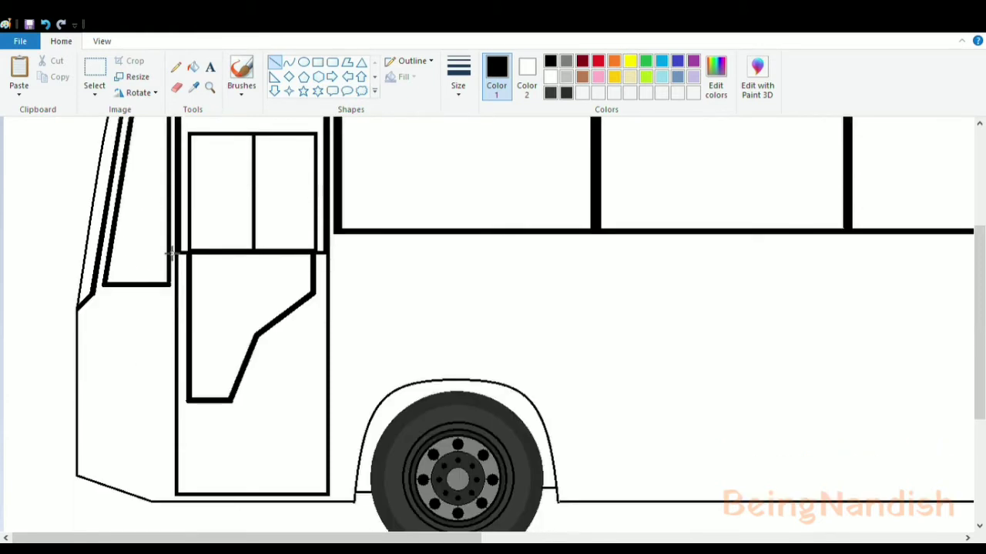
{"action": "scroll", "coordinate": [172, 254], "scroll_direction": "up", "scroll_amount": 3}
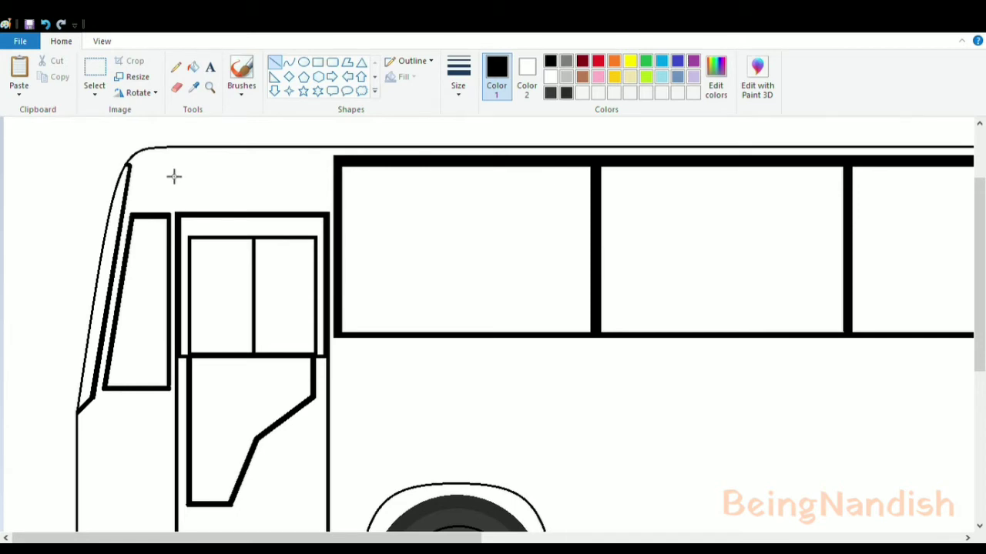
Draw the upper and lower edges of a mirror arm extending forward from the roof front and bending down
{"action": "left_click_drag", "start_coordinate": [174, 176], "coordinate": [90, 176]}
{"action": "left_click", "coordinate": [288, 62]}
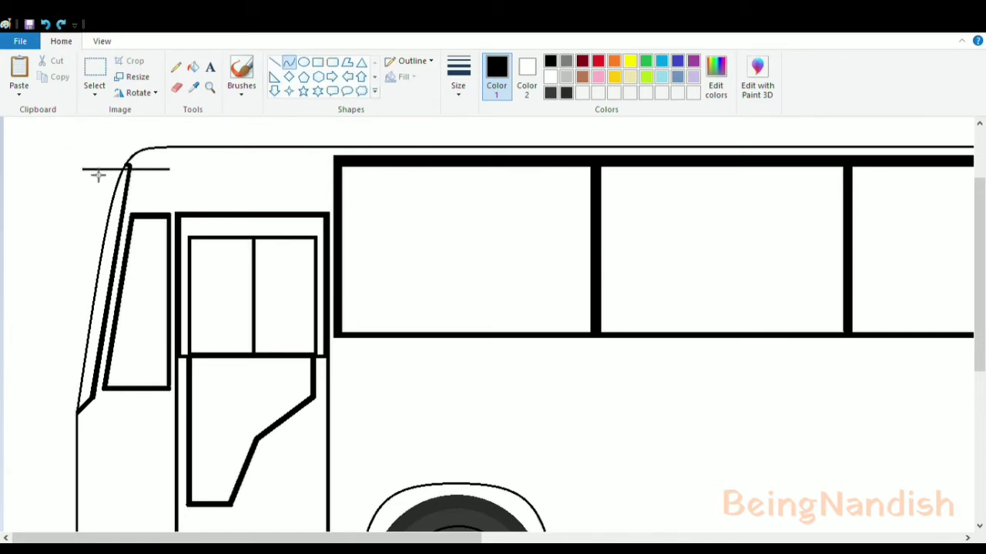
{"action": "mouse_move", "coordinate": [52, 222]}
{"action": "left_mouse_down"}
{"action": "mouse_move", "coordinate": [71, 180]}
{"action": "mouse_move", "coordinate": [85, 195]}
{"action": "left_mouse_up"}
{"action": "left_click", "coordinate": [116, 200]}
{"action": "left_click", "coordinate": [117, 200]}
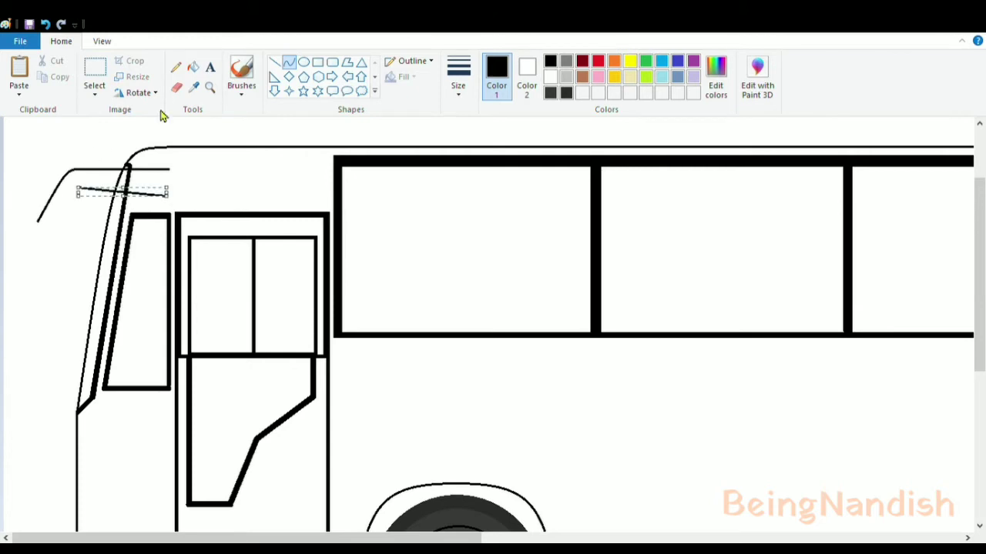
{"action": "left_click", "coordinate": [275, 62]}
Draw a rounded-rectangle mirror below the arm's front end and join it with a small rectangular connector
{"action": "left_click", "coordinate": [332, 61]}
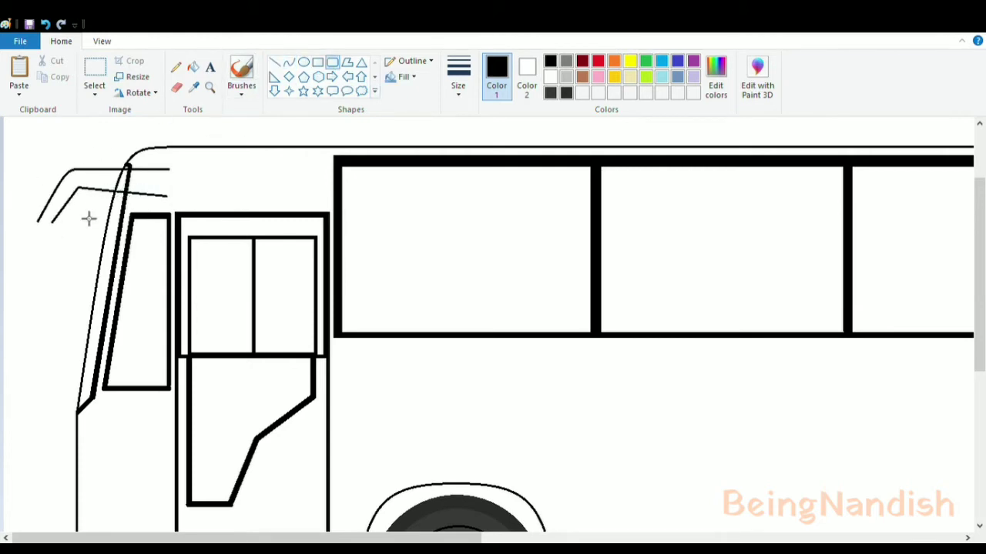
{"action": "mouse_move", "coordinate": [33, 221]}
{"action": "left_mouse_down"}
{"action": "mouse_move", "coordinate": [58, 297]}
{"action": "mouse_move", "coordinate": [51, 282]}
{"action": "left_mouse_up"}
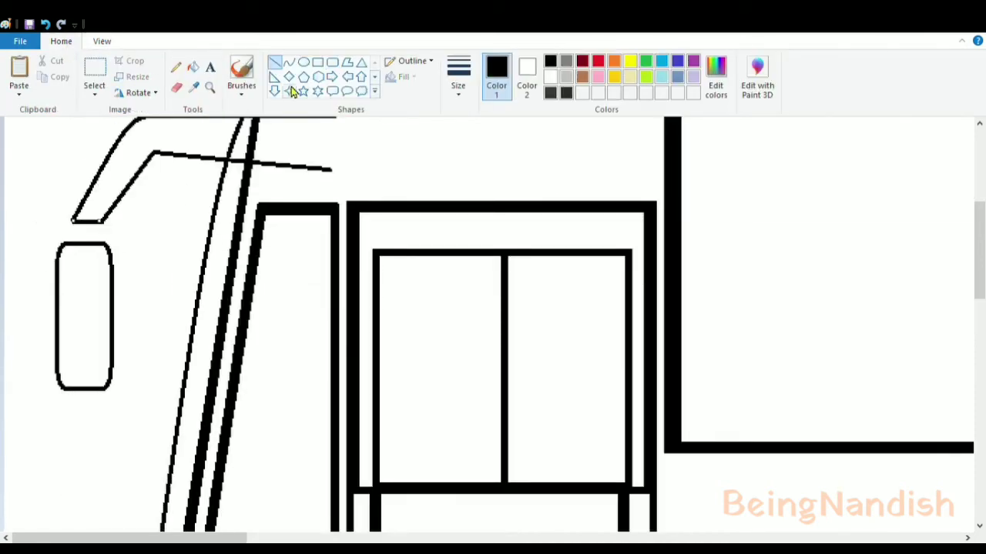
{"action": "left_click", "coordinate": [317, 62]}
{"action": "left_click_drag", "start_coordinate": [74, 222], "coordinate": [99, 243]}
{"action": "scroll", "coordinate": [339, 226], "scroll_direction": "up", "scroll_amount": 3}
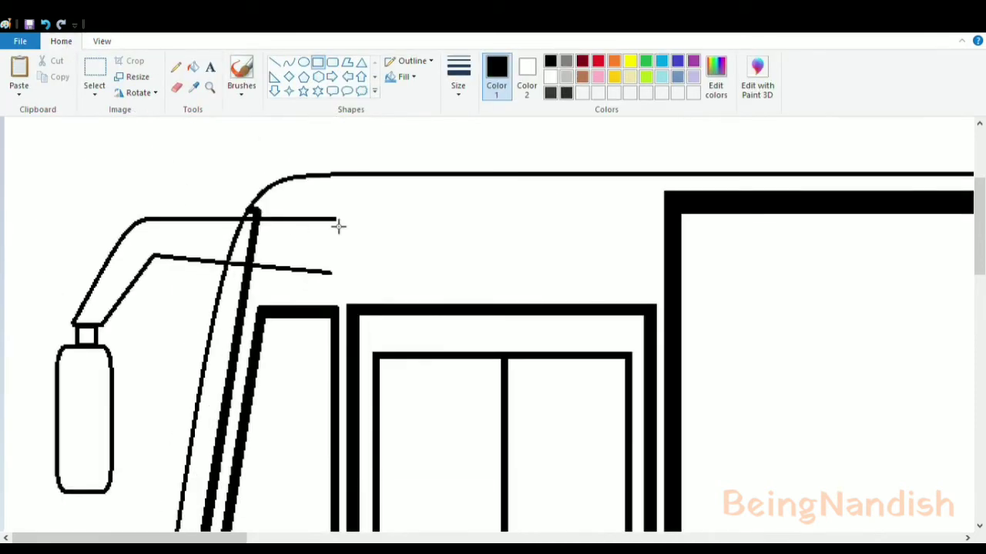
Close the mirror arm's rear end, erase the body lines crossing it, and add a vertical line across it
{"action": "left_click", "coordinate": [275, 62]}
{"action": "left_click", "coordinate": [176, 87]}
{"action": "left_click_drag", "start_coordinate": [253, 225], "coordinate": [238, 234]}
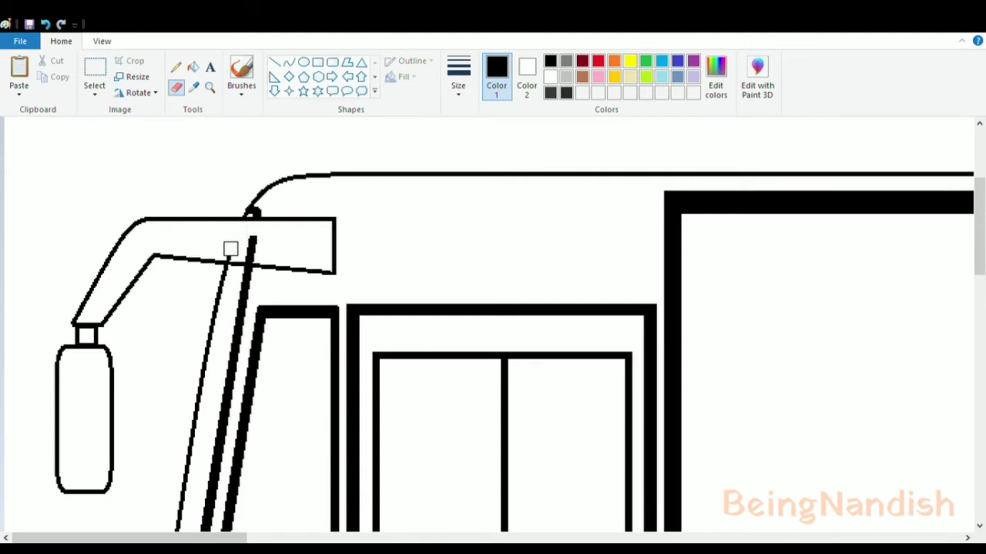
{"action": "left_click", "coordinate": [275, 62]}
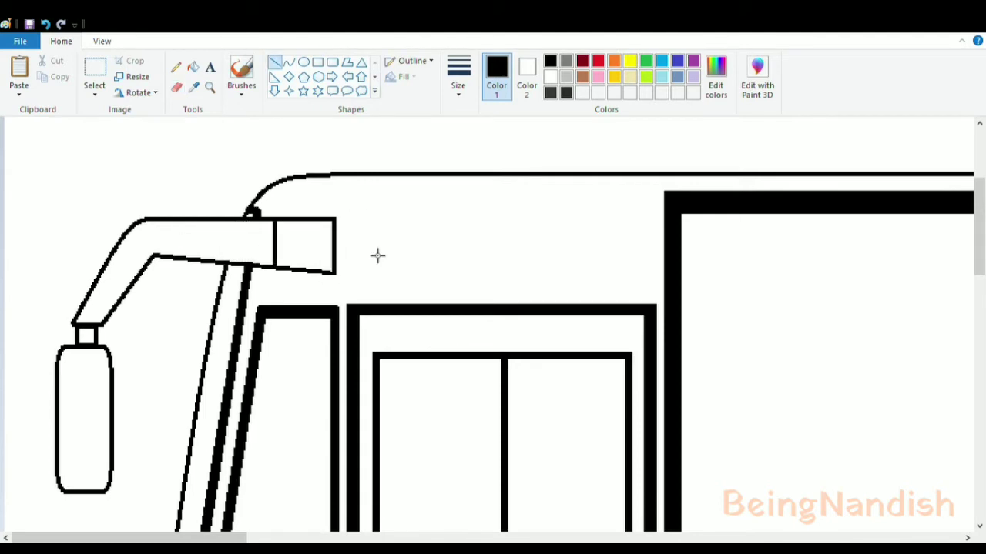
{"action": "left_click", "coordinate": [176, 87]}
Draw a vertical line inside the mirror, close to its rear edge
{"action": "scroll", "coordinate": [340, 279], "scroll_direction": "down", "scroll_amount": 3}
{"action": "left_click", "coordinate": [275, 61]}
{"action": "left_click_drag", "start_coordinate": [108, 248], "coordinate": [117, 385]}
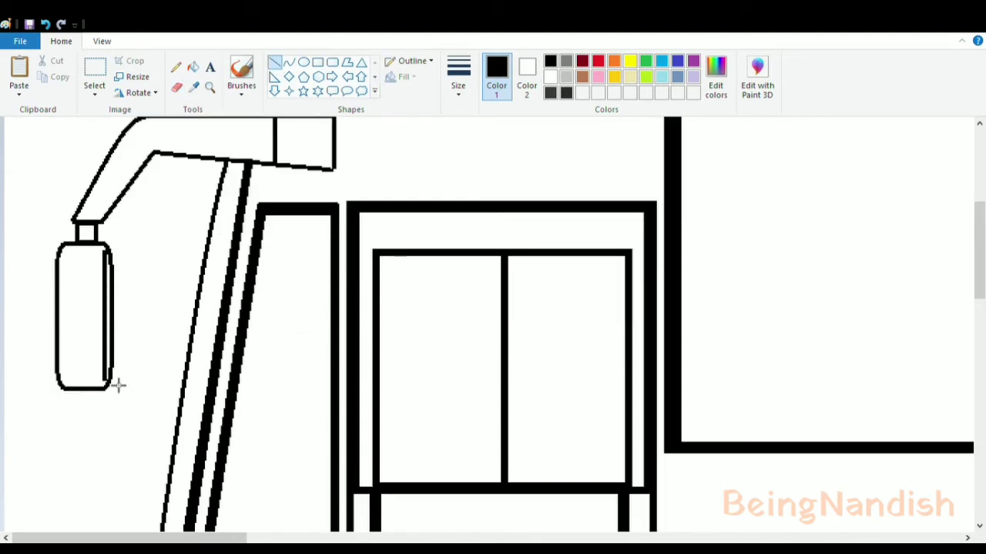
Draw a thin vertical line from the windscreen's lower inner corner down the front of the body
{"action": "scroll", "coordinate": [81, 338], "scroll_direction": "down", "scroll_amount": 1}
{"action": "scroll", "coordinate": [81, 337], "scroll_direction": "up", "scroll_amount": 1}
{"action": "left_click", "coordinate": [102, 41]}
{"action": "left_click", "coordinate": [49, 87]}
{"action": "left_click", "coordinate": [50, 87]}
{"action": "left_click", "coordinate": [49, 87]}
{"action": "scroll", "coordinate": [217, 259], "scroll_direction": "up", "scroll_amount": 1}
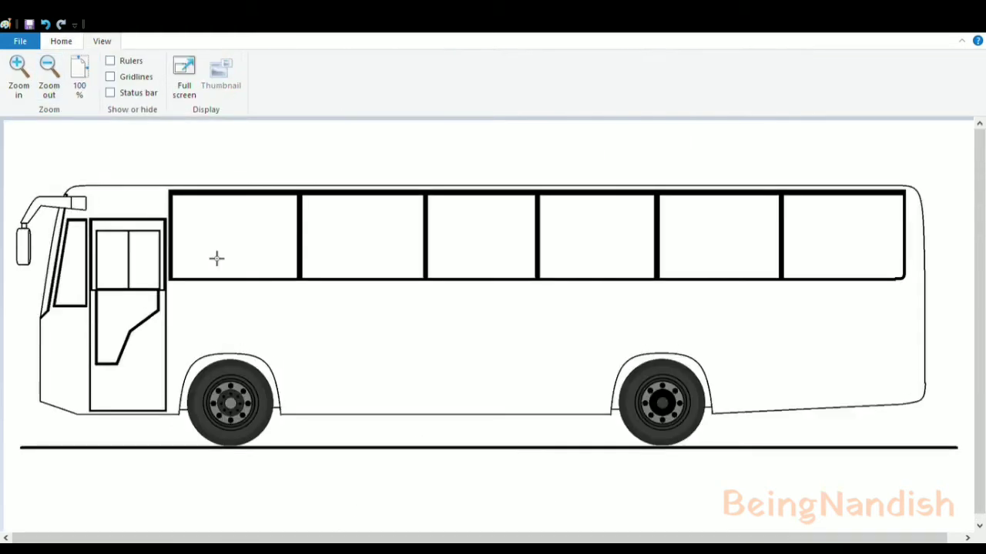
{"action": "left_click", "coordinate": [20, 91]}
{"action": "left_click", "coordinate": [20, 91]}
{"action": "left_click", "coordinate": [20, 91]}
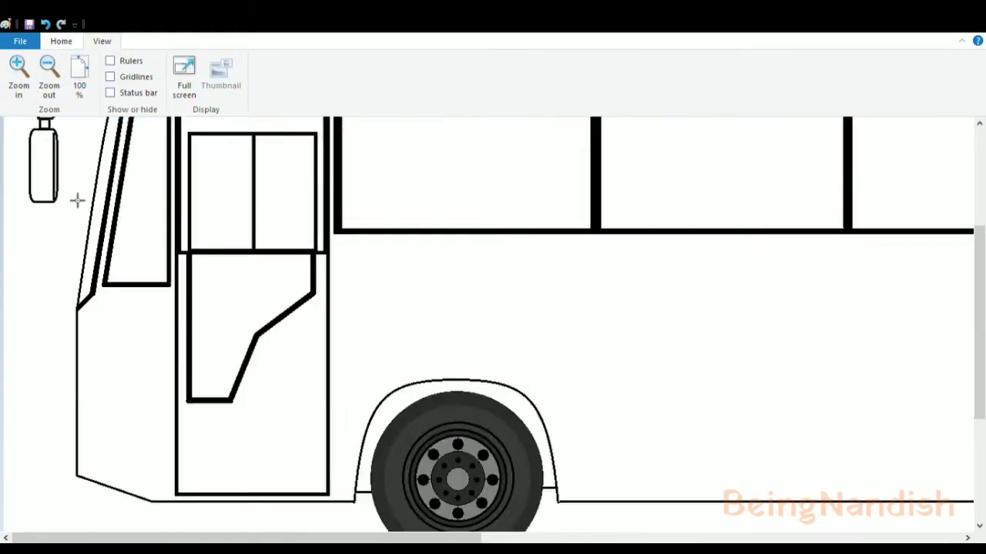
{"action": "scroll", "coordinate": [77, 201], "scroll_direction": "down", "scroll_amount": 2}
{"action": "left_click", "coordinate": [64, 45]}
{"action": "scroll", "coordinate": [200, 298], "scroll_direction": "up", "scroll_amount": 1}
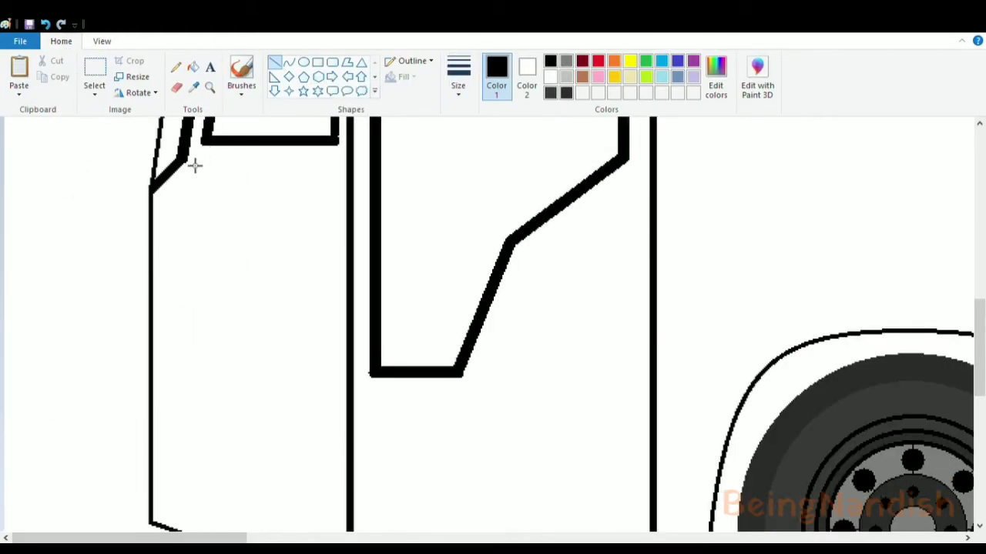
{"action": "left_click_drag", "start_coordinate": [189, 160], "coordinate": [188, 533]}
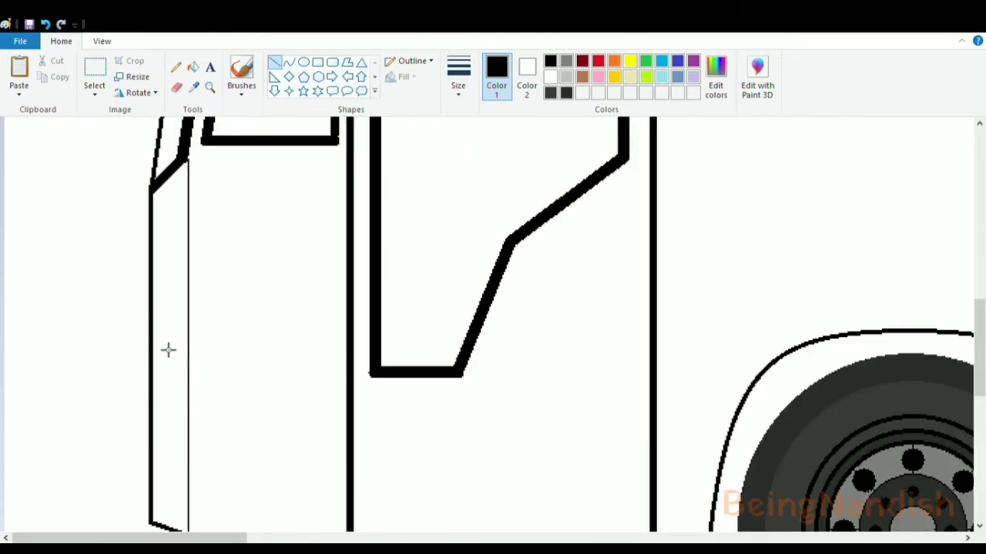
Draw the headlight outline on the lower front with a flat top and curved rear edge, erasing the thin vertical line inside it
{"action": "mouse_move", "coordinate": [216, 355]}
{"action": "left_mouse_down"}
{"action": "mouse_move", "coordinate": [168, 395]}
{"action": "mouse_move", "coordinate": [205, 400]}
{"action": "mouse_move", "coordinate": [214, 379]}
{"action": "left_mouse_up"}
{"action": "left_click", "coordinate": [288, 61]}
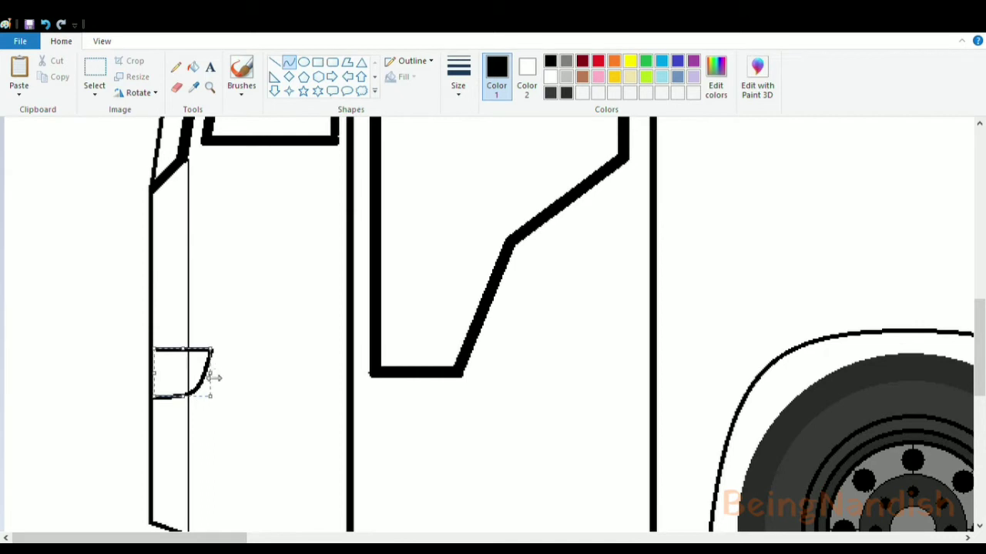
{"action": "left_click", "coordinate": [274, 62]}
{"action": "left_click", "coordinate": [176, 87]}
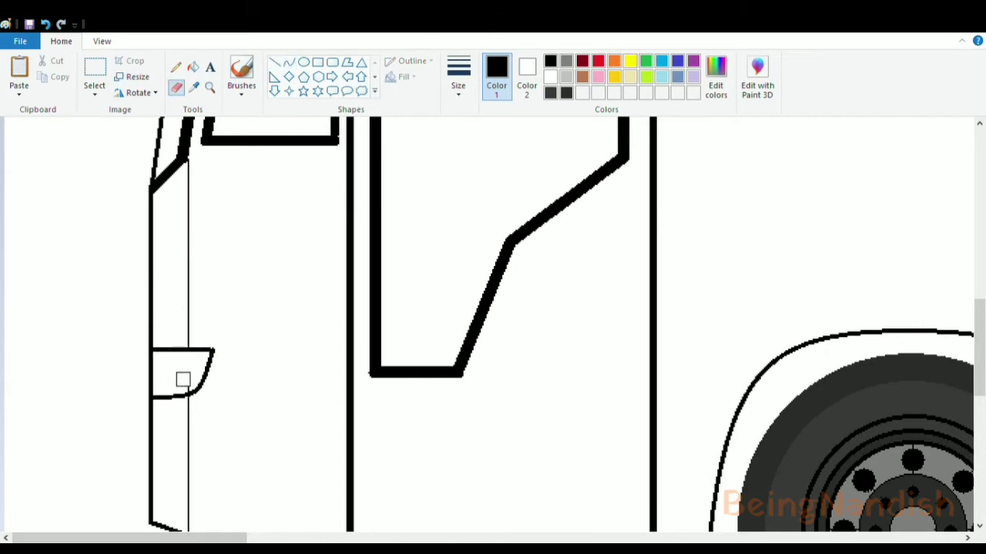
Draw two narrow upright oval lamps side by side inside the headlight, with smaller details inside each oval
{"action": "left_click", "coordinate": [304, 62]}
{"action": "left_click_drag", "start_coordinate": [153, 352], "coordinate": [170, 397]}
{"action": "left_click_drag", "start_coordinate": [174, 354], "coordinate": [191, 396]}
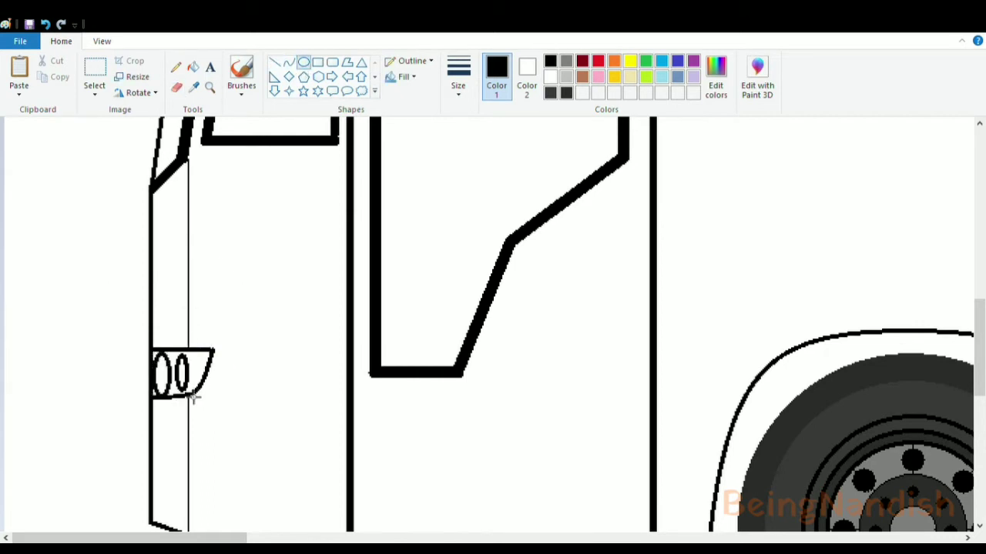
{"action": "left_click", "coordinate": [102, 41]}
{"action": "left_click", "coordinate": [79, 77]}
{"action": "left_click", "coordinate": [19, 69]}
{"action": "left_click", "coordinate": [18, 69]}
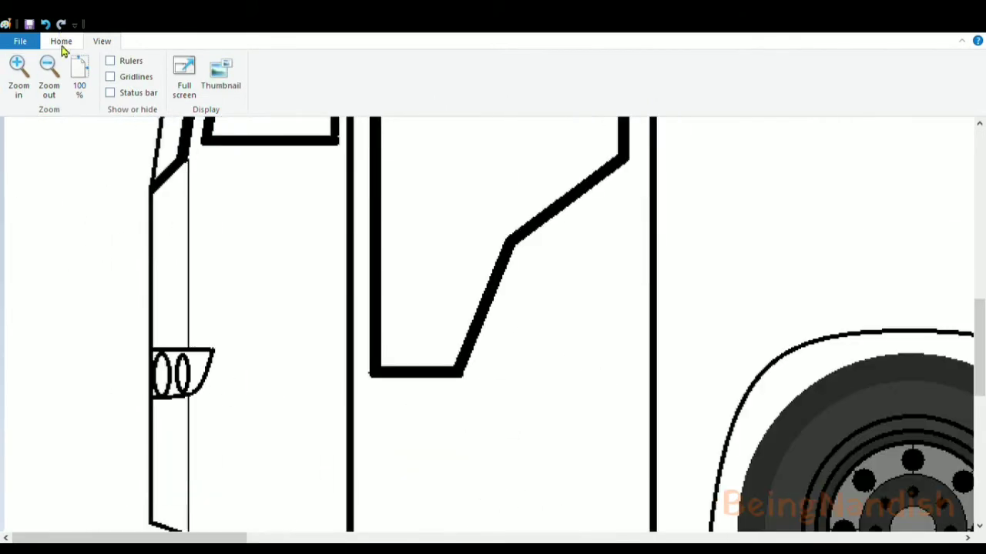
{"action": "left_click", "coordinate": [62, 42]}
{"action": "left_click", "coordinate": [275, 62]}
Draw a fog lamp near the lower front corner as an upright oval enclosed by a curved outline bulging rearward
{"action": "scroll", "coordinate": [185, 374], "scroll_direction": "down", "scroll_amount": 3}
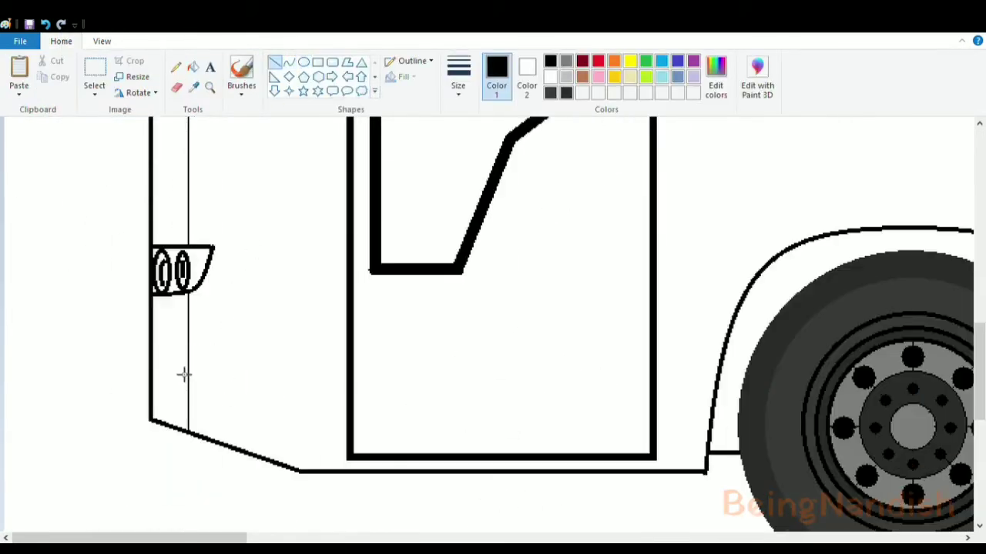
{"action": "left_click", "coordinate": [304, 63]}
{"action": "left_click_drag", "start_coordinate": [154, 359], "coordinate": [174, 398]}
{"action": "left_click", "coordinate": [290, 63]}
{"action": "left_click_drag", "start_coordinate": [152, 354], "coordinate": [152, 408]}
{"action": "left_click_drag", "start_coordinate": [160, 391], "coordinate": [196, 357]}
{"action": "mouse_move", "coordinate": [197, 356]}
{"action": "left_mouse_down"}
{"action": "mouse_move", "coordinate": [195, 392]}
{"action": "mouse_move", "coordinate": [175, 349]}
{"action": "left_mouse_up"}
{"action": "left_click_drag", "start_coordinate": [174, 409], "coordinate": [174, 405]}
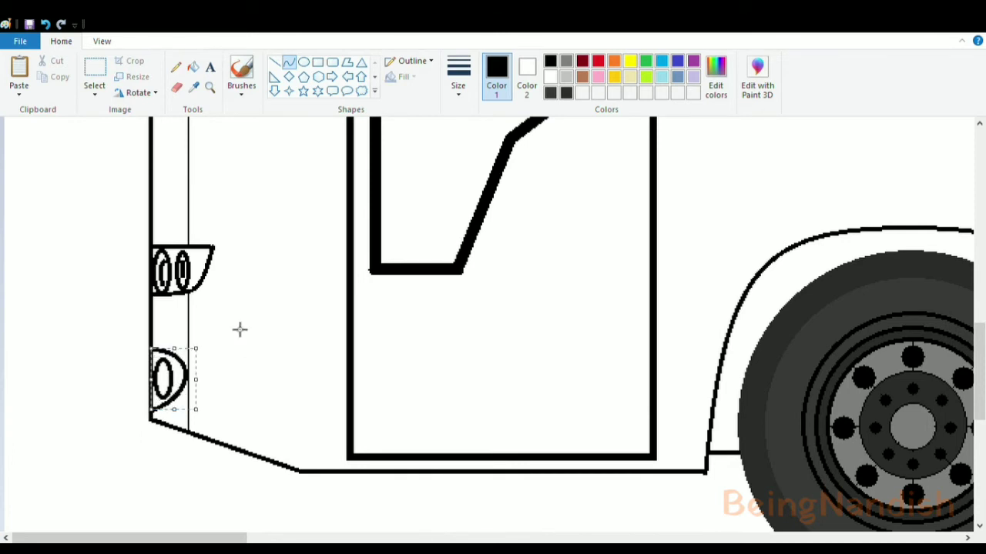
Draw a thin horizontal line from the front vertical line to the door and a thin slanted line just below the windscreen
{"action": "left_click", "coordinate": [275, 63]}
{"action": "left_click_drag", "start_coordinate": [189, 342], "coordinate": [352, 342]}
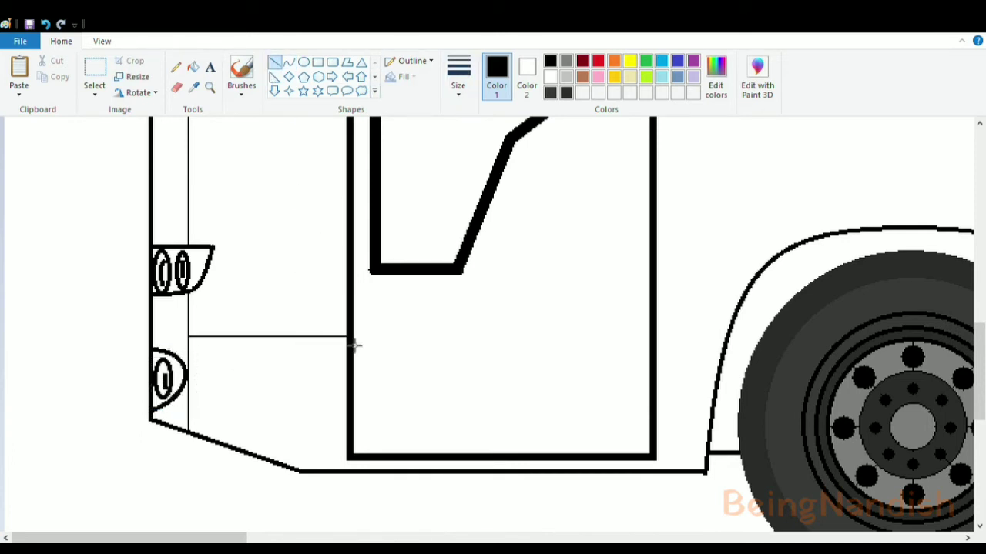
{"action": "scroll", "coordinate": [292, 406], "scroll_direction": "up", "scroll_amount": 3}
Draw two small concentric circles on the body below the front side window
{"action": "left_click", "coordinate": [303, 63]}
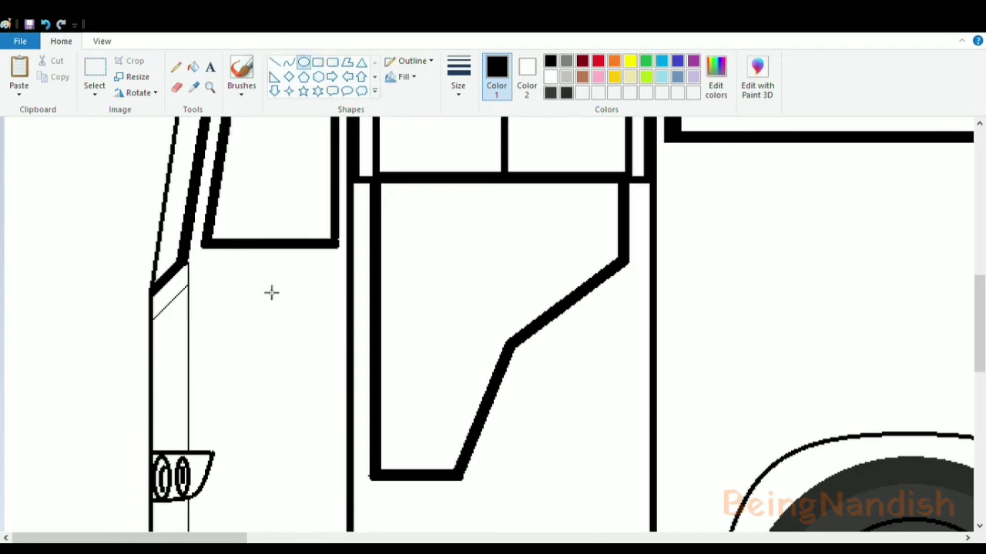
{"action": "left_click_drag", "start_coordinate": [254, 268], "coordinate": [283, 296]}
{"action": "left_click", "coordinate": [329, 287]}
Draw a small rounded-rectangle door handle near the door's rear edge, with a horizontal bar across its middle
{"action": "left_click", "coordinate": [332, 62]}
{"action": "scroll", "coordinate": [568, 339], "scroll_direction": "down", "scroll_amount": 2}
{"action": "scroll", "coordinate": [585, 339], "scroll_direction": "up", "scroll_amount": 2}
{"action": "left_click_drag", "start_coordinate": [587, 325], "coordinate": [639, 352]}
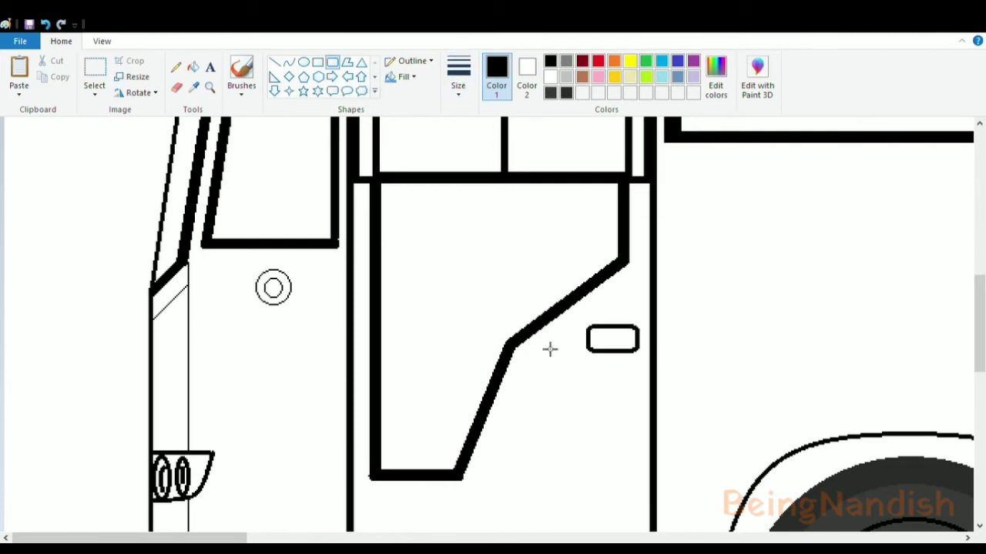
Draw the roof unit's front end as a curve rising from the roof line above the third side window
{"action": "left_click", "coordinate": [102, 40]}
{"action": "left_click", "coordinate": [49, 74]}
{"action": "left_click", "coordinate": [48, 73]}
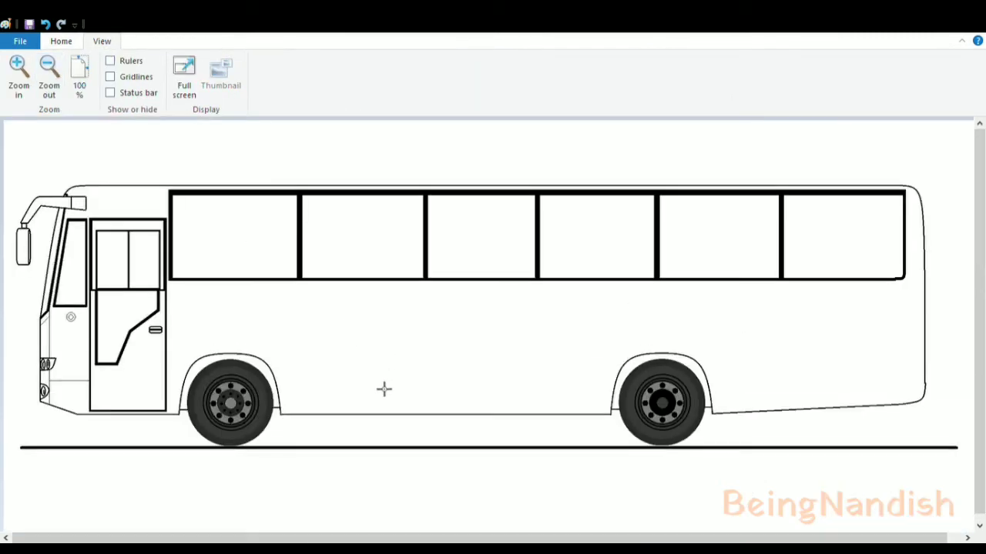
{"action": "left_click", "coordinate": [61, 41]}
{"action": "left_click", "coordinate": [288, 61]}
{"action": "left_click", "coordinate": [451, 165]}
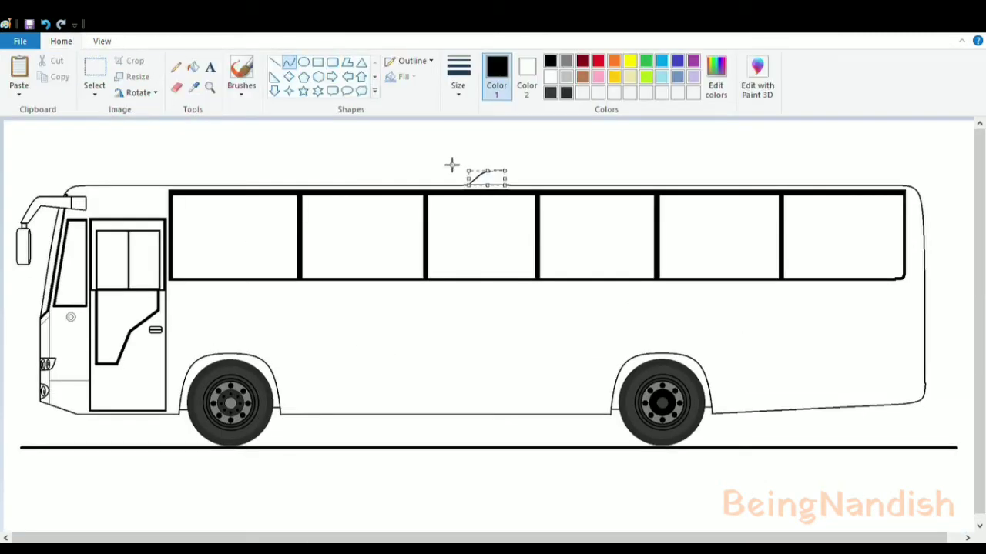
{"action": "left_click", "coordinate": [274, 62]}
{"action": "left_click_drag", "start_coordinate": [502, 171], "coordinate": [641, 171]}
{"action": "key", "text": "ctrl+z"}
Draw the roof unit's straight top edge rearward and close it with a rounded rear end down to the roof
{"action": "left_click", "coordinate": [102, 41]}
{"action": "left_click", "coordinate": [17, 73]}
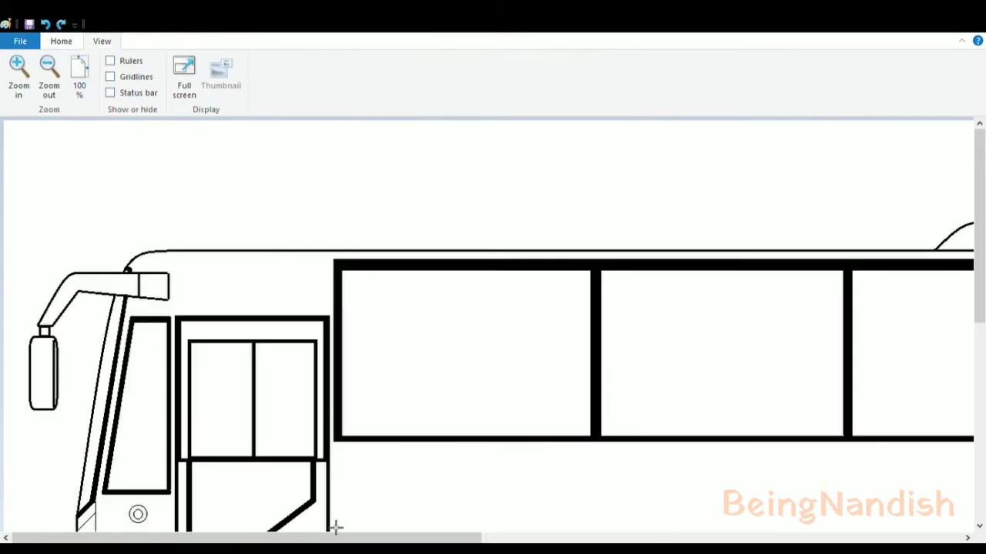
{"action": "left_click_drag", "start_coordinate": [333, 539], "coordinate": [689, 538]}
{"action": "left_click_drag", "start_coordinate": [259, 222], "coordinate": [805, 222]}
{"action": "left_click", "coordinate": [61, 41]}
{"action": "left_click", "coordinate": [288, 62]}
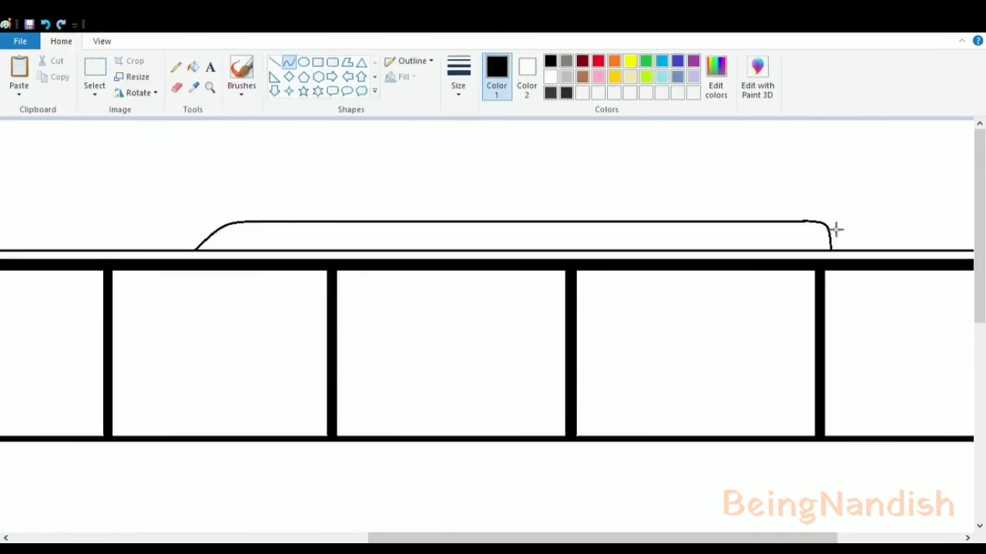
{"action": "left_click", "coordinate": [836, 229]}
Add a lengthwise horizontal line inside the roof unit, a vertical divider near its rear, and two rounded-rectangle vents behind the divider
{"action": "left_click_drag", "start_coordinate": [209, 237], "coordinate": [783, 241]}
{"action": "key", "text": "ctrl+z"}
{"action": "left_click", "coordinate": [275, 62]}
{"action": "left_click", "coordinate": [332, 62]}
Draw a thin rounded-rectangle roof hatch above the first two side windows, with a horizontal line inside it
{"action": "left_click_drag", "start_coordinate": [428, 542], "coordinate": [193, 541]}
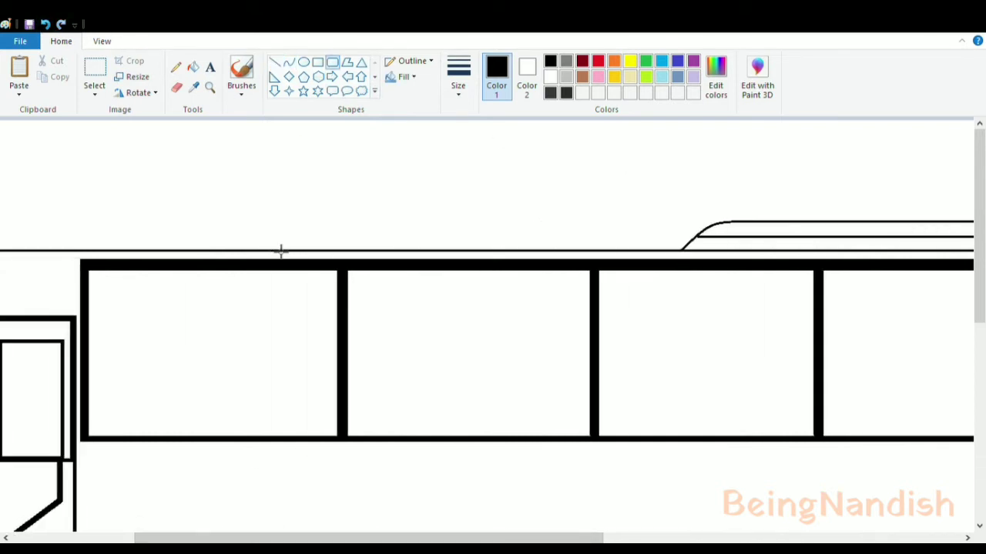
{"action": "left_click_drag", "start_coordinate": [259, 244], "coordinate": [381, 252]}
{"action": "left_click", "coordinate": [275, 61]}
{"action": "left_click", "coordinate": [96, 43]}
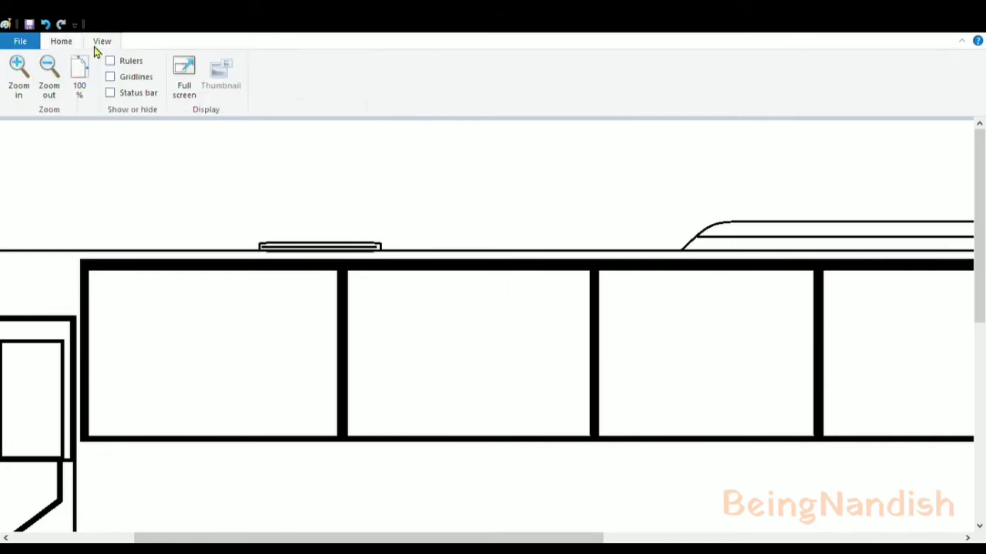
Fill the six side windows, the two upper door panes and the front side window with dark gray
{"action": "left_click", "coordinate": [49, 73]}
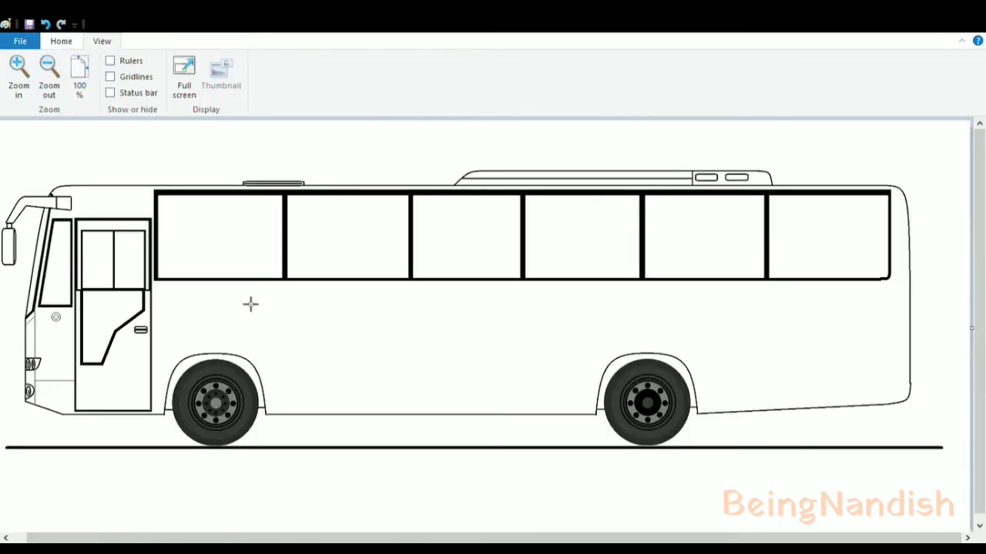
{"action": "left_click", "coordinate": [61, 42]}
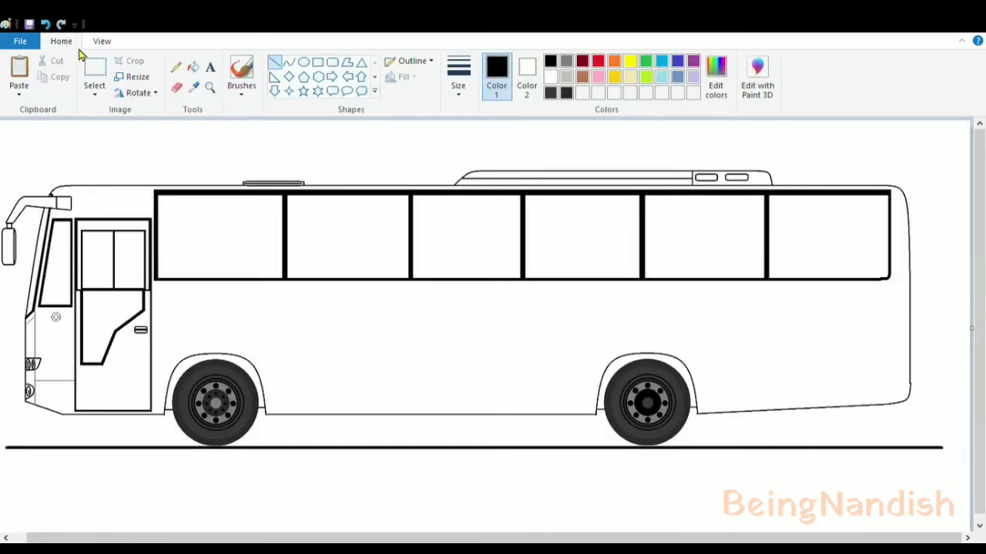
{"action": "left_click", "coordinate": [566, 92]}
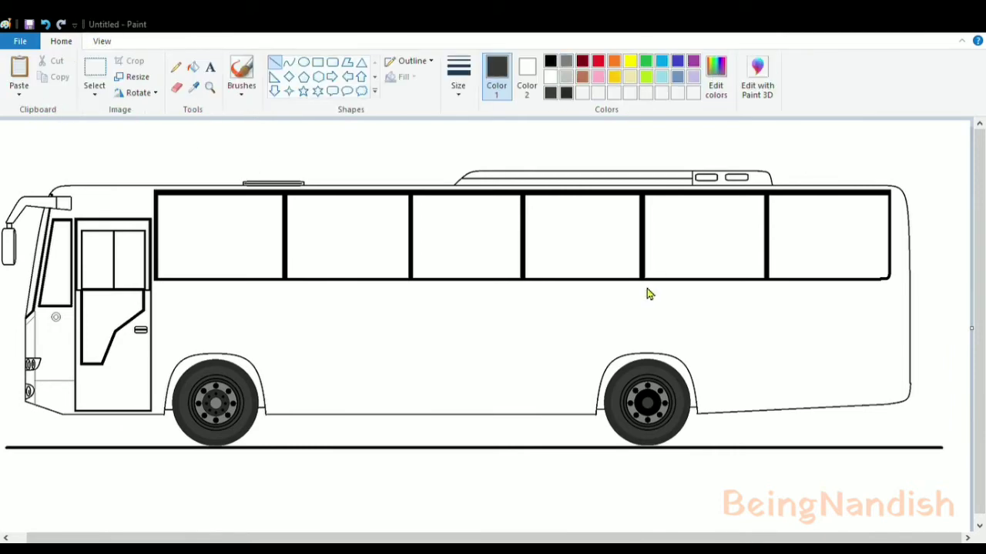
{"action": "left_click", "coordinate": [192, 67]}
{"action": "left_click", "coordinate": [220, 236]}
{"action": "left_click", "coordinate": [466, 237]}
{"action": "left_click", "coordinate": [593, 249]}
{"action": "left_click", "coordinate": [704, 237]}
{"action": "left_click", "coordinate": [827, 237]}
{"action": "left_click", "coordinate": [92, 249]}
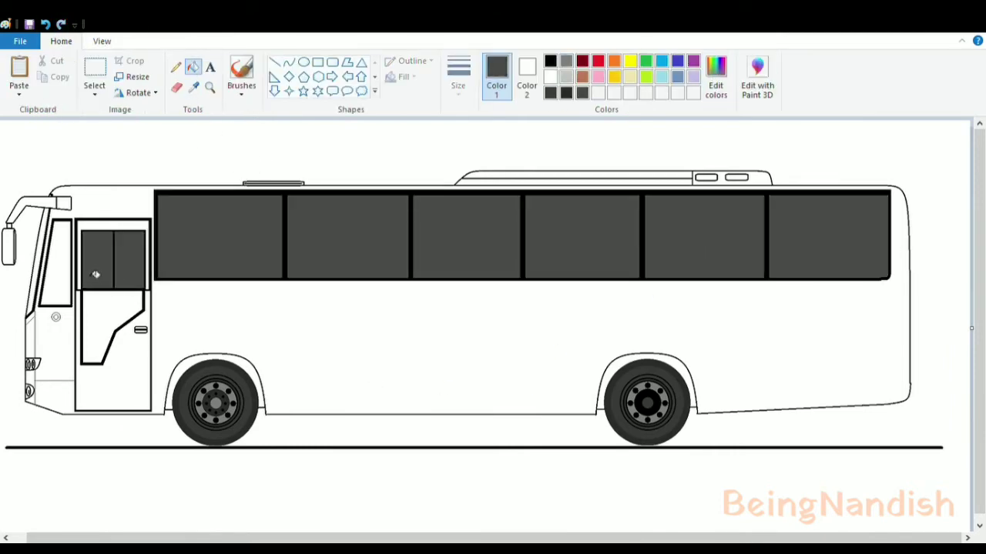
{"action": "left_click", "coordinate": [70, 285]}
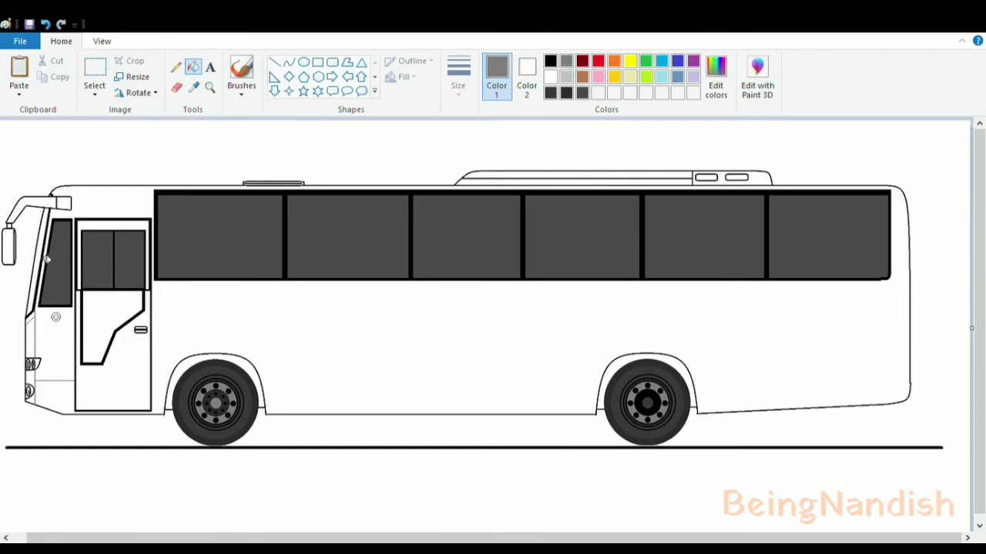
Fill the windscreen, headlight housing and lower door panel medium gray, and the mirror and the arm's rear block dark gray
{"action": "left_click", "coordinate": [37, 266]}
{"action": "left_click", "coordinate": [550, 92]}
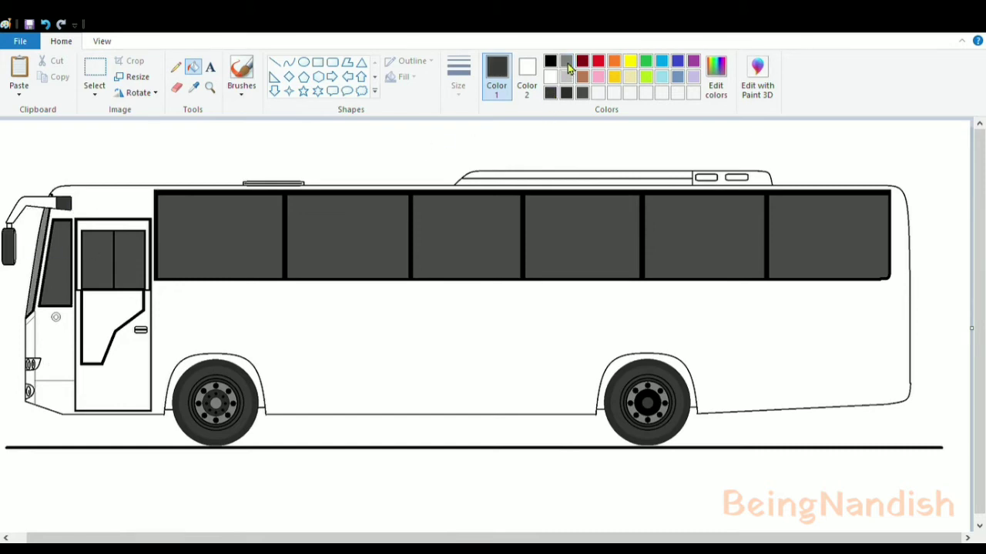
{"action": "left_click", "coordinate": [102, 41]}
{"action": "left_click", "coordinate": [18, 73]}
{"action": "left_click", "coordinate": [61, 41]}
{"action": "left_click", "coordinate": [202, 308]}
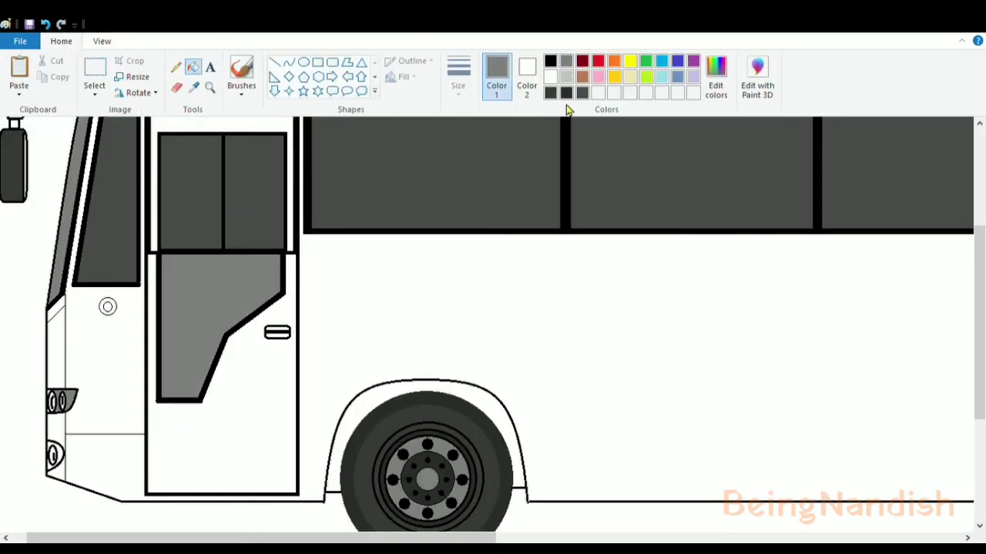
Refill the lower door panel with a very dark gray
{"action": "left_click", "coordinate": [583, 92]}
{"action": "left_click", "coordinate": [208, 308]}
{"action": "scroll", "coordinate": [339, 317], "scroll_direction": "up", "scroll_amount": 3}
{"action": "left_click", "coordinate": [217, 380]}
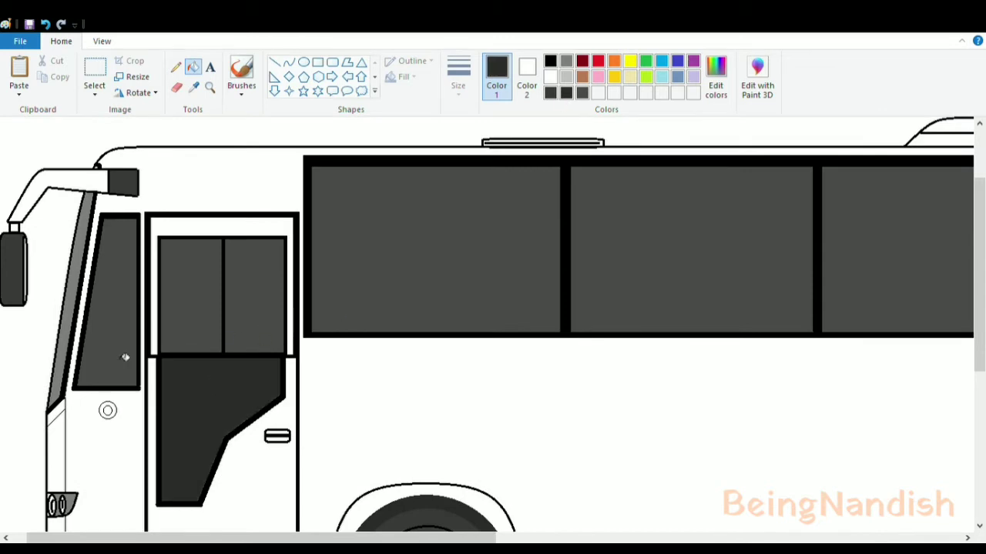
Refill the front side window, both upper door panes and all six side windows with the same very dark gray
{"action": "left_click", "coordinate": [108, 355]}
{"action": "left_click", "coordinate": [196, 331]}
{"action": "left_click", "coordinate": [229, 334]}
{"action": "scroll", "coordinate": [228, 334], "scroll_direction": "down", "scroll_amount": 3}
{"action": "scroll", "coordinate": [390, 327], "scroll_direction": "up", "scroll_amount": 3}
{"action": "scroll", "coordinate": [390, 328], "scroll_direction": "right", "scroll_amount": 8}
{"action": "left_click", "coordinate": [531, 332]}
{"action": "left_click", "coordinate": [770, 338]}
{"action": "scroll", "coordinate": [669, 350], "scroll_direction": "right", "scroll_amount": 5}
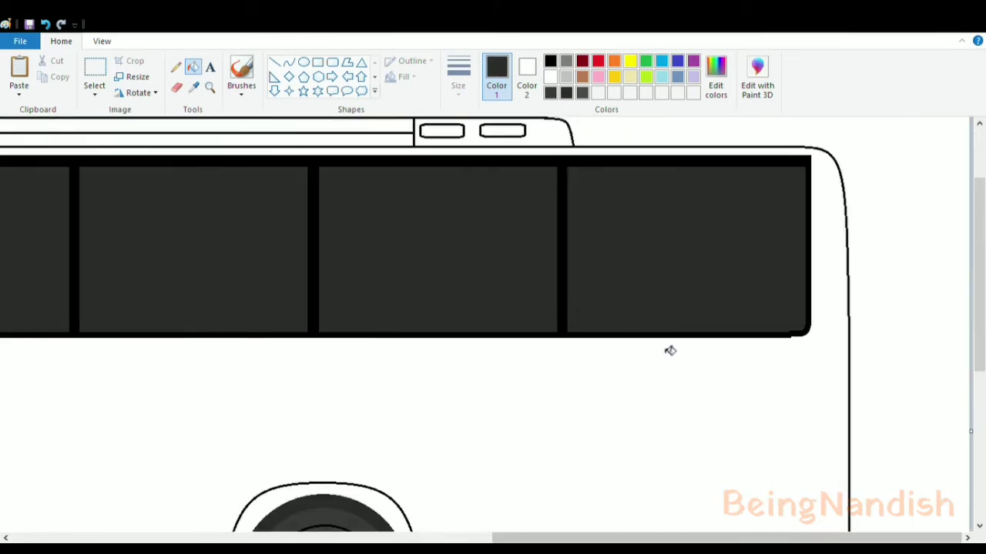
Thicken the front and rear edges of the upper door window with vertical black lines
{"action": "scroll", "coordinate": [669, 350], "scroll_direction": "left", "scroll_amount": 10}
{"action": "left_click", "coordinate": [550, 61]}
{"action": "left_click", "coordinate": [274, 61]}
{"action": "key", "text": "ctrl+z"}
{"action": "left_click", "coordinate": [460, 81]}
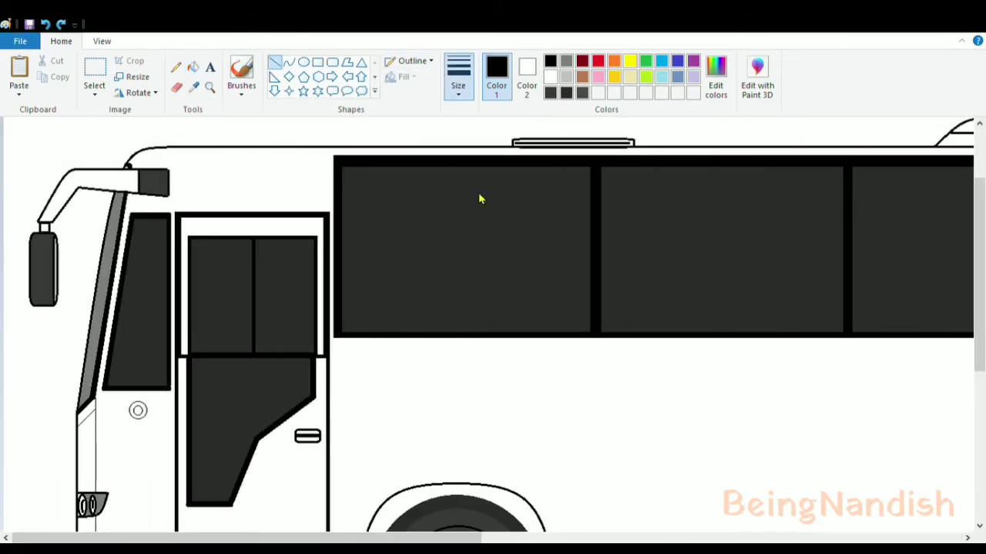
{"action": "left_click", "coordinate": [480, 198]}
{"action": "left_click_drag", "start_coordinate": [205, 248], "coordinate": [208, 355]}
{"action": "left_click_drag", "start_coordinate": [313, 239], "coordinate": [314, 354]}
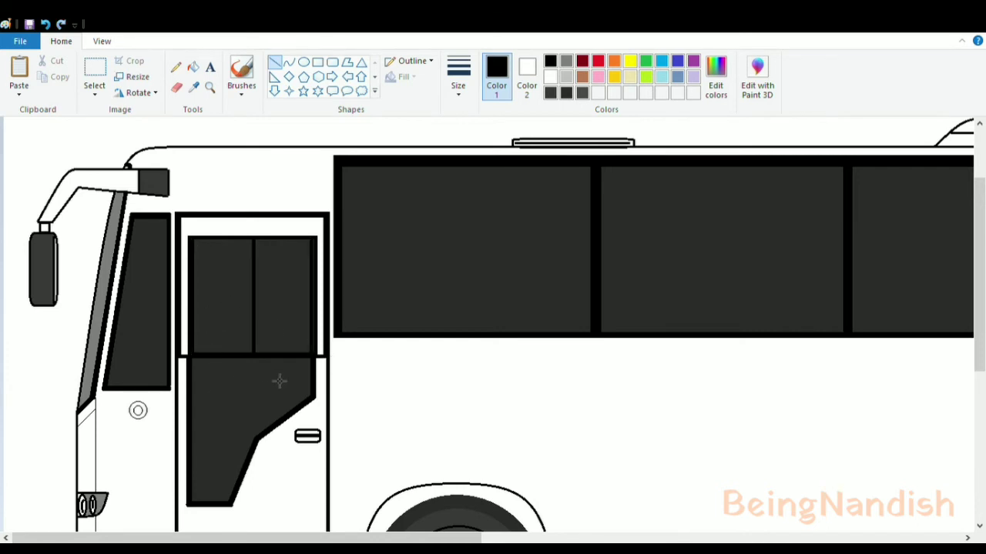
Fill the fog lamp's oval with light gray and the door handle with medium gray
{"action": "scroll", "coordinate": [135, 304], "scroll_direction": "down", "scroll_amount": 3}
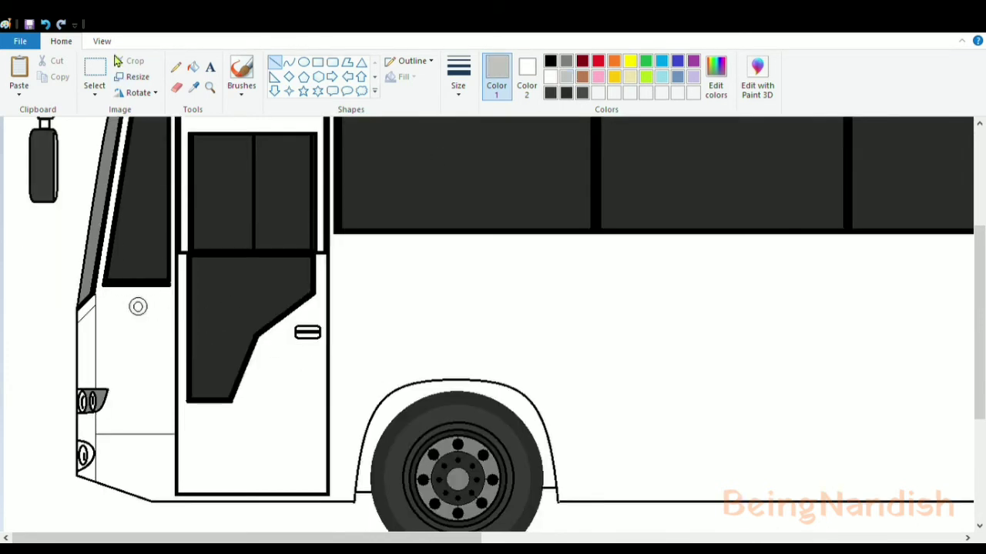
{"action": "left_click", "coordinate": [102, 40]}
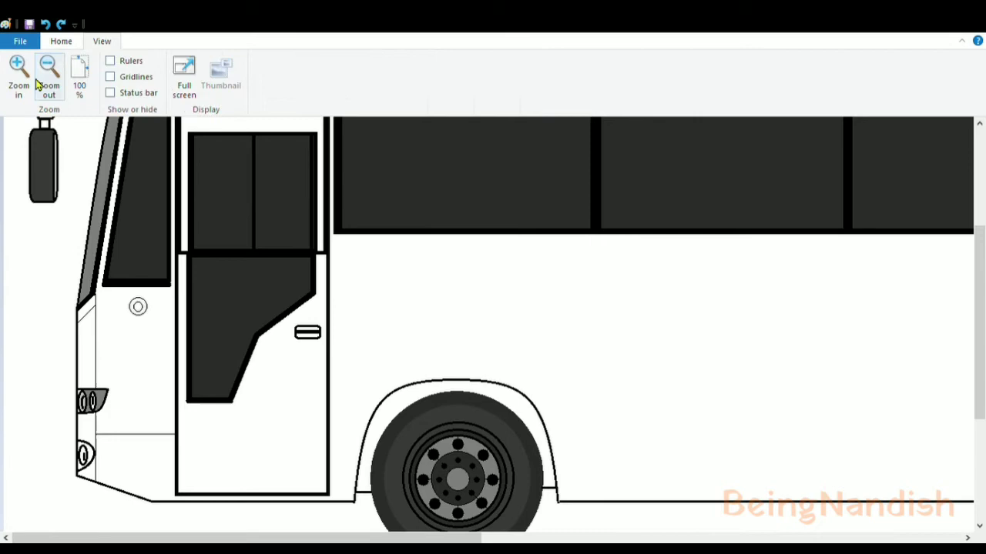
{"action": "left_click", "coordinate": [29, 76]}
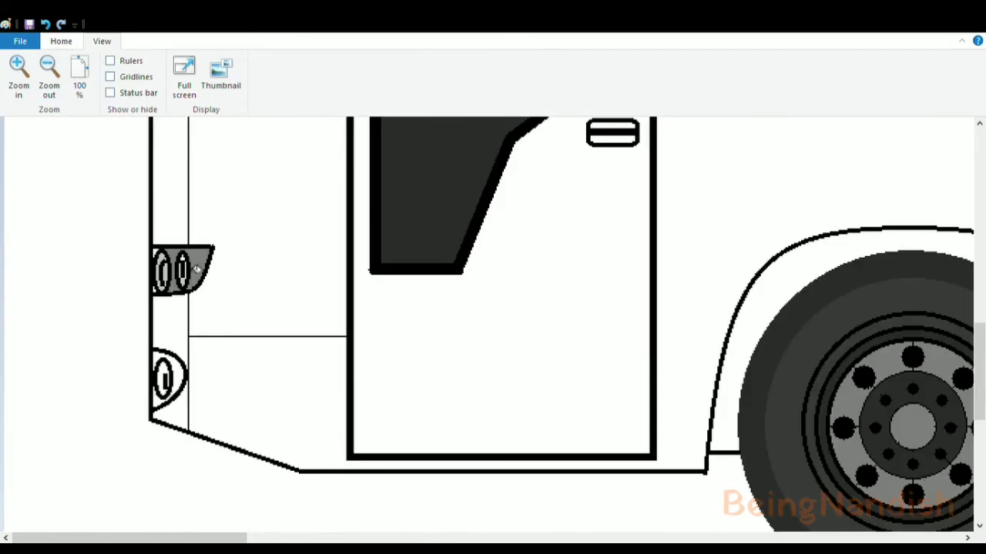
{"action": "left_click", "coordinate": [166, 377]}
{"action": "left_click", "coordinate": [61, 41]}
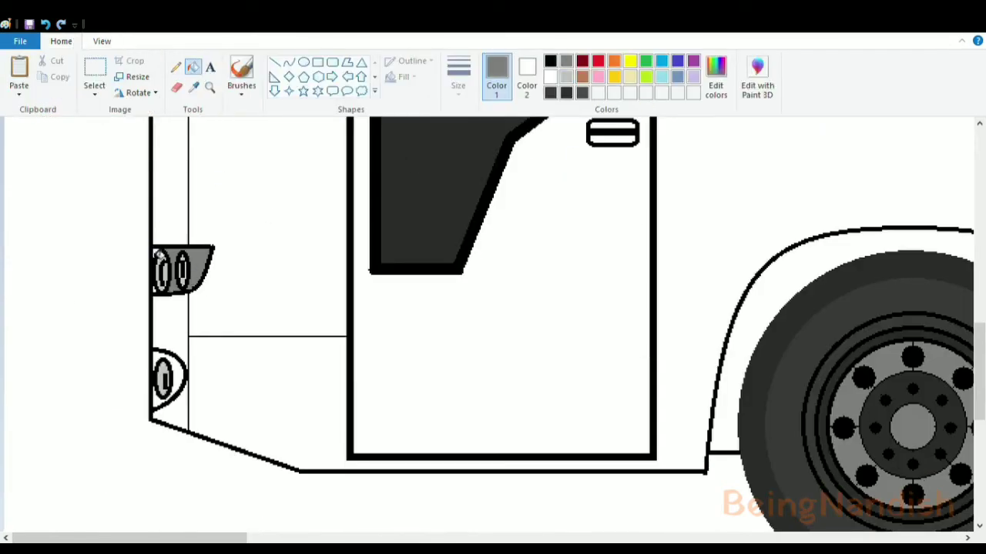
{"action": "scroll", "coordinate": [277, 358], "scroll_direction": "up", "scroll_amount": 3}
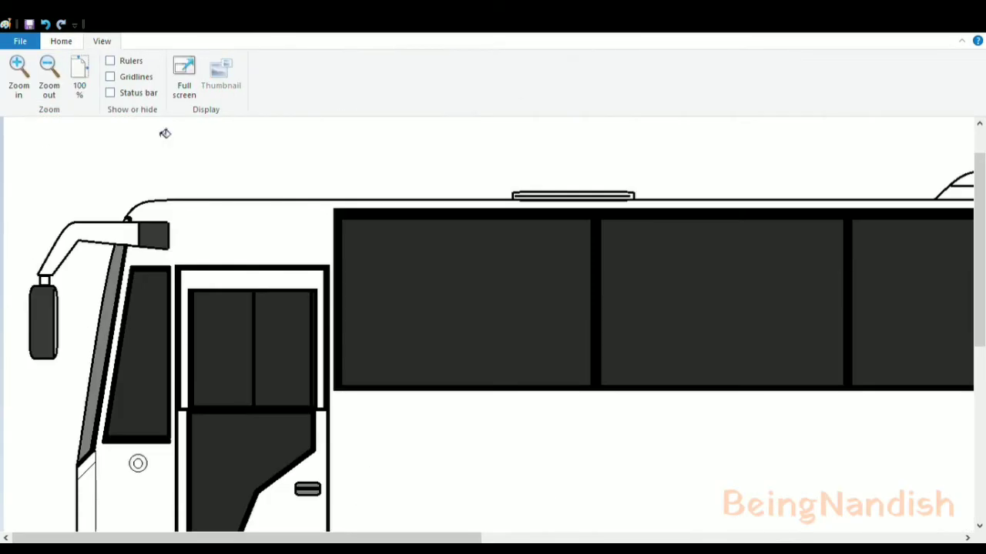
Draw black lines extending the window band forward and down behind the windscreen, and close the gaps beside the door
{"action": "left_click", "coordinate": [61, 41]}
{"action": "left_click", "coordinate": [274, 62]}
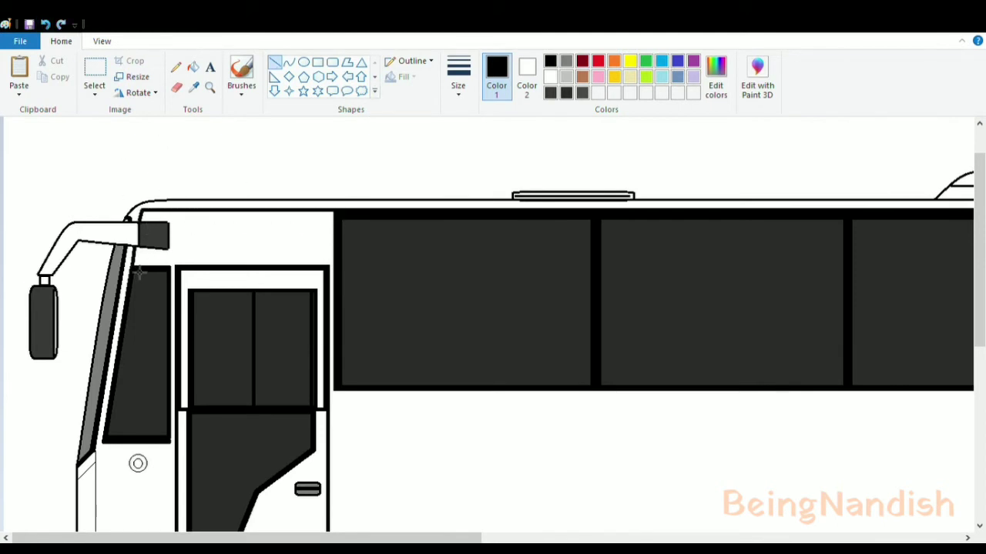
{"action": "scroll", "coordinate": [133, 185], "scroll_direction": "down", "scroll_amount": 3}
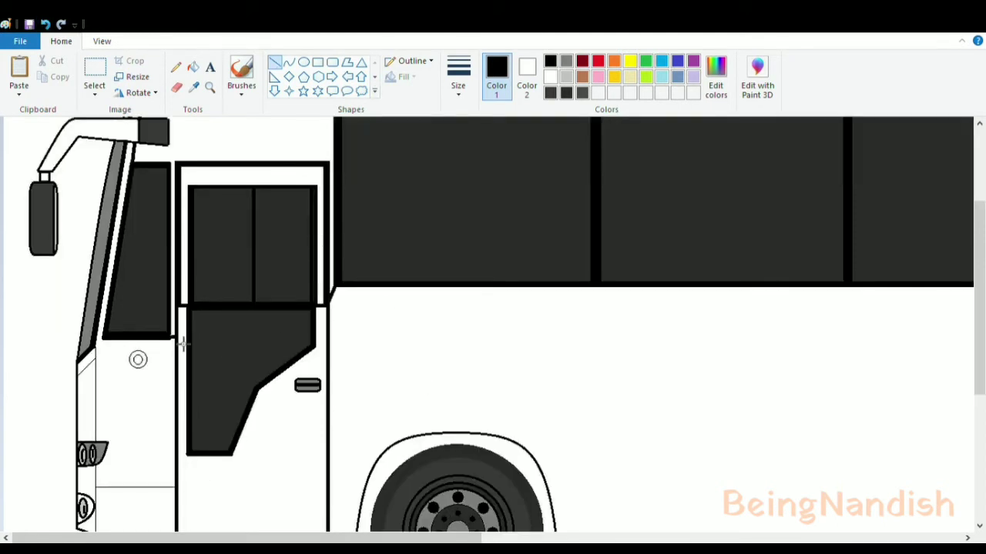
{"action": "scroll", "coordinate": [370, 331], "scroll_direction": "up", "scroll_amount": 3}
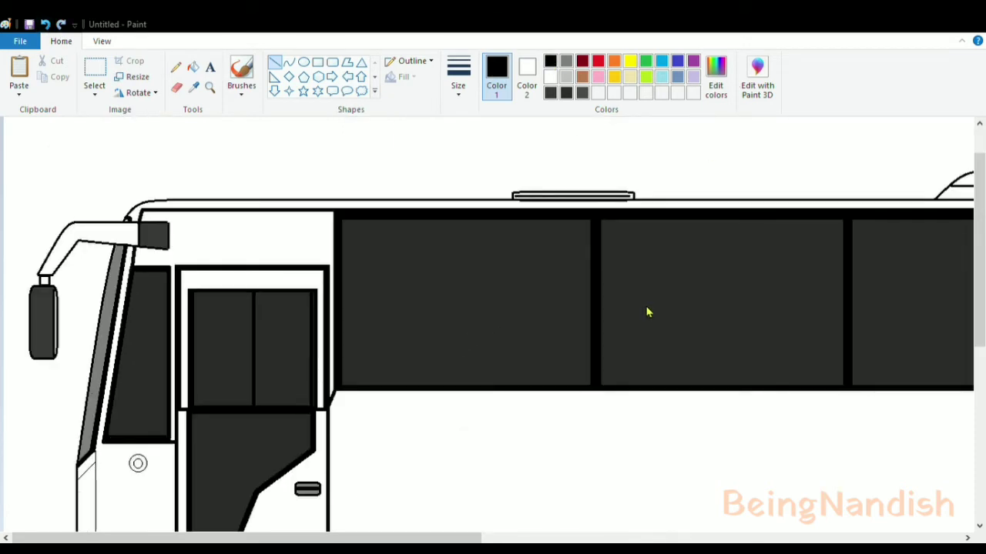
Fill the enclosed area above the front side window and around the upper door window with near-black
{"action": "left_click", "coordinate": [192, 67]}
{"action": "left_click", "coordinate": [260, 242]}
{"action": "scroll", "coordinate": [229, 185], "scroll_direction": "down", "scroll_amount": 3}
{"action": "scroll", "coordinate": [381, 408], "scroll_direction": "up", "scroll_amount": 3}
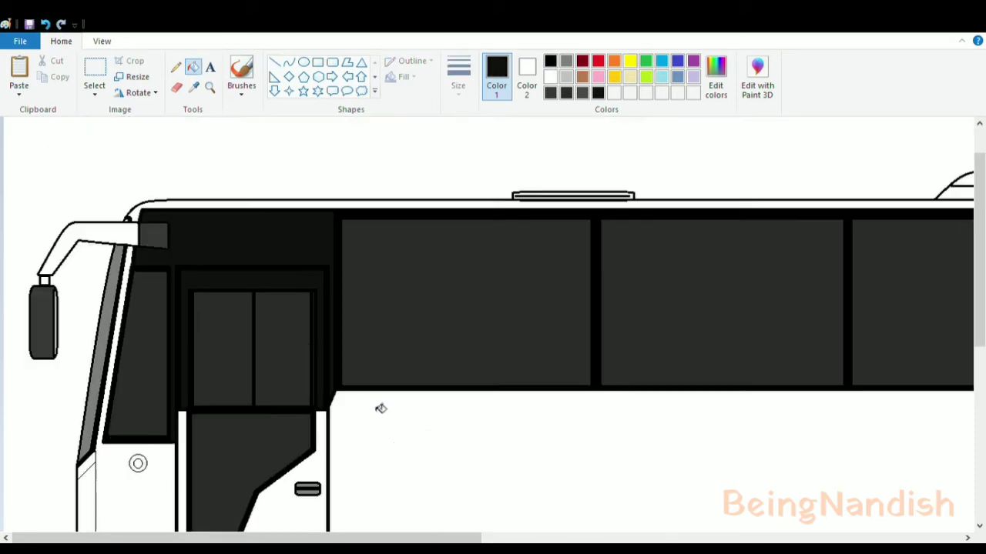
Fill the round side lamp beneath the front window with dark gray and the gaps inside both wheel arches with black
{"action": "scroll", "coordinate": [281, 325], "scroll_direction": "down", "scroll_amount": 3}
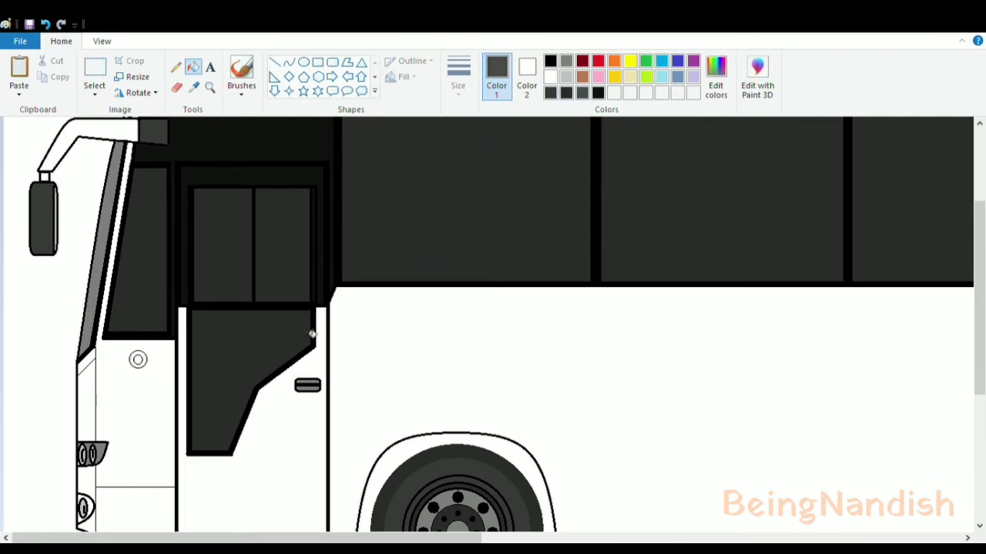
{"action": "left_click", "coordinate": [138, 360]}
{"action": "scroll", "coordinate": [138, 360], "scroll_direction": "down", "scroll_amount": 3}
{"action": "left_click", "coordinate": [550, 61]}
{"action": "left_click", "coordinate": [459, 336]}
{"action": "left_click_drag", "start_coordinate": [239, 538], "coordinate": [720, 538]}
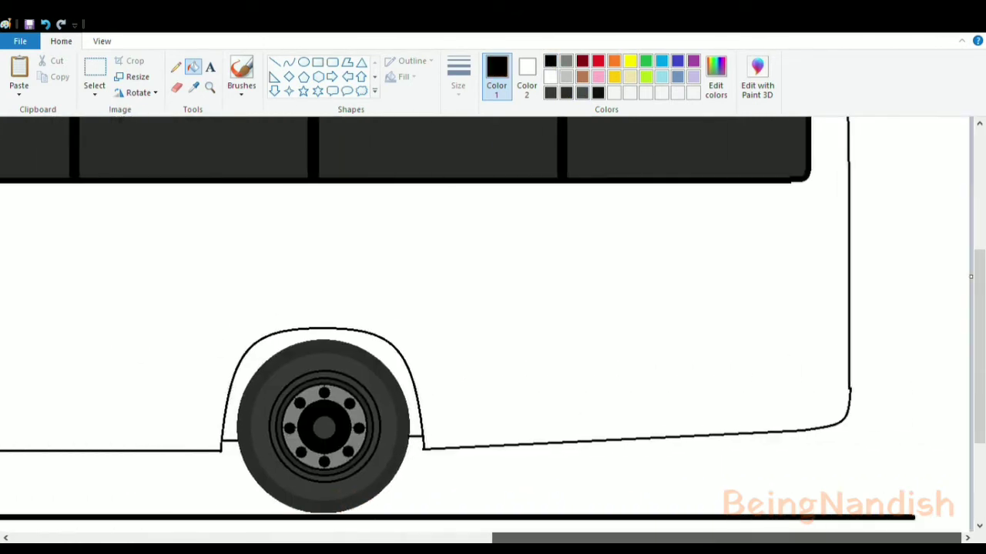
{"action": "left_click", "coordinate": [406, 384]}
Draw a curved black tail lamp housing along the bus's rear edge, a little above the lower rear corner
{"action": "scroll", "coordinate": [700, 346], "scroll_direction": "up", "scroll_amount": 3}
{"action": "left_click", "coordinate": [288, 61]}
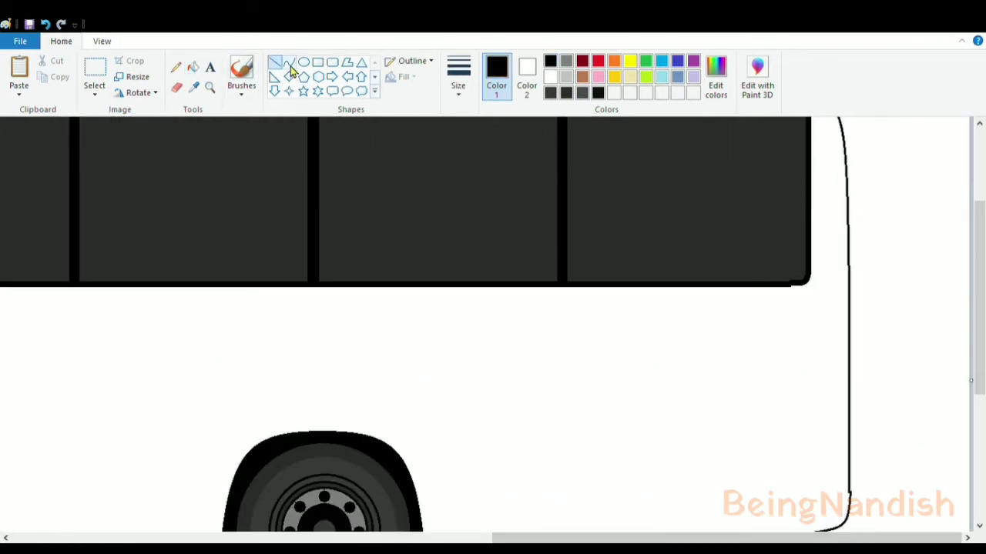
{"action": "left_click", "coordinate": [45, 25]}
{"action": "left_click", "coordinate": [458, 84]}
{"action": "left_click", "coordinate": [478, 148]}
{"action": "mouse_move", "coordinate": [848, 347]}
{"action": "left_mouse_down"}
{"action": "mouse_move", "coordinate": [839, 367]}
{"action": "mouse_move", "coordinate": [833, 337]}
{"action": "left_mouse_up"}
{"action": "scroll", "coordinate": [832, 343], "scroll_direction": "down", "scroll_amount": 3}
{"action": "left_click", "coordinate": [101, 42]}
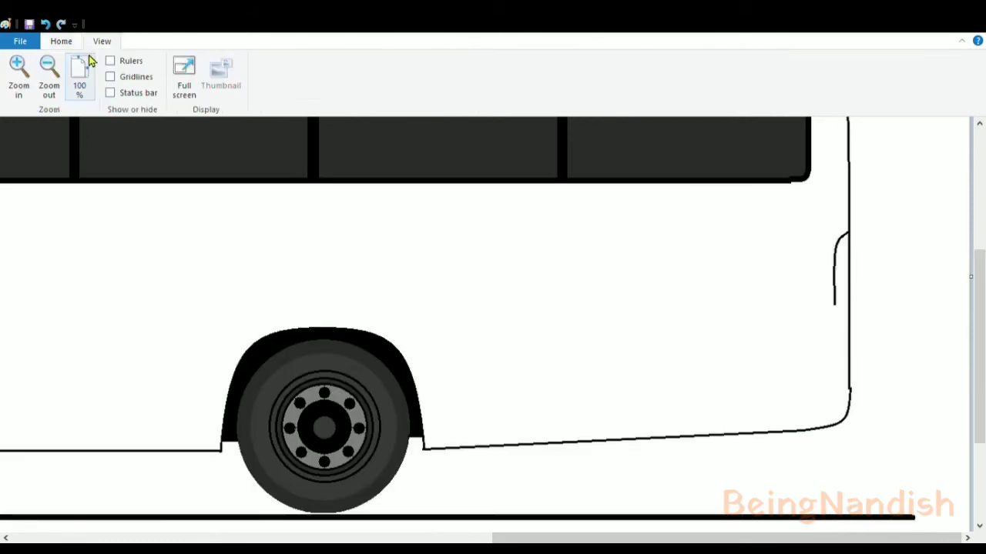
{"action": "left_click", "coordinate": [19, 76]}
{"action": "left_click_drag", "start_coordinate": [616, 539], "coordinate": [855, 538]}
{"action": "scroll", "coordinate": [695, 379], "scroll_direction": "down", "scroll_amount": 3}
{"action": "key", "text": "ctrl+z"}
{"action": "mouse_move", "coordinate": [727, 281]}
{"action": "left_mouse_down"}
{"action": "mouse_move", "coordinate": [683, 394]}
{"action": "mouse_move", "coordinate": [698, 418]}
{"action": "left_mouse_up"}
{"action": "left_click_drag", "start_coordinate": [700, 304], "coordinate": [706, 268]}
{"action": "scroll", "coordinate": [703, 290], "scroll_direction": "down", "scroll_amount": 3}
{"action": "scroll", "coordinate": [707, 269], "scroll_direction": "up", "scroll_amount": 2}
Draw a vertical column of four narrow ovals inside the tail lamp housing
{"action": "left_click", "coordinate": [61, 41]}
{"action": "left_click", "coordinate": [304, 62]}
{"action": "mouse_move", "coordinate": [708, 190]}
{"action": "left_mouse_down"}
{"action": "mouse_move", "coordinate": [726, 233]}
{"action": "mouse_move", "coordinate": [726, 284]}
{"action": "left_mouse_up"}
{"action": "left_click_drag", "start_coordinate": [728, 332], "coordinate": [724, 366]}
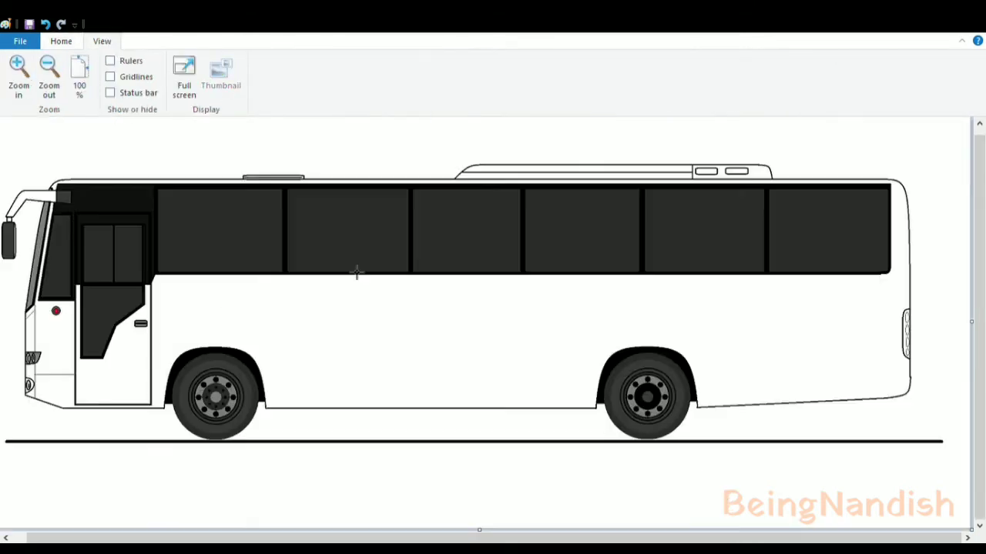
Fill the tail lamp housing with light gray, its top and bottom ovals with dark red, and the second oval with dark orange
{"action": "left_click", "coordinate": [18, 67]}
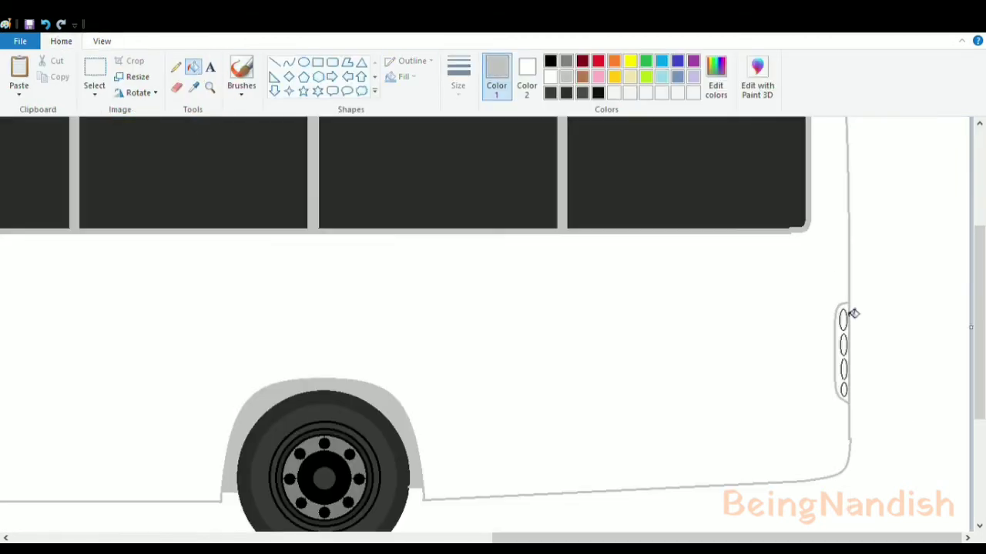
{"action": "left_click", "coordinate": [844, 343]}
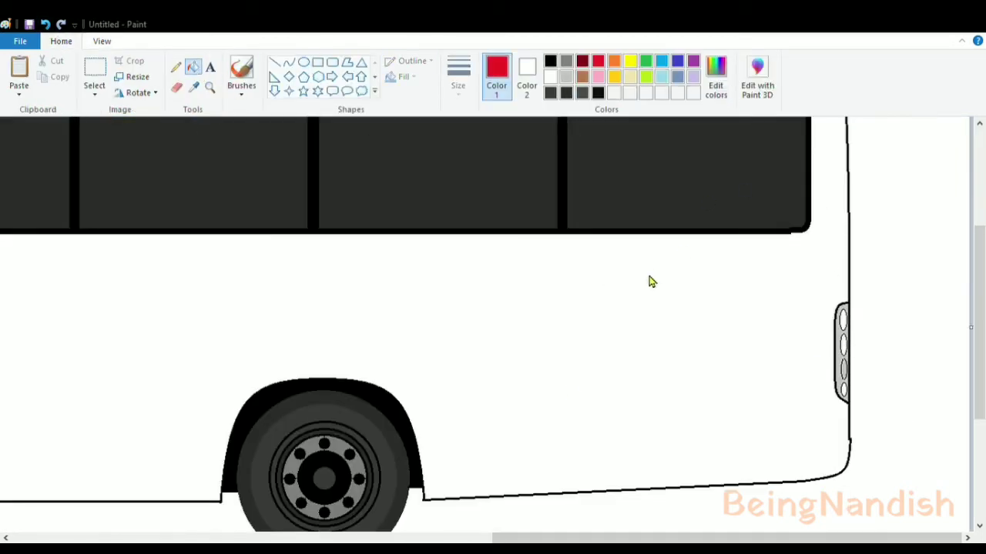
{"action": "left_click", "coordinate": [842, 319]}
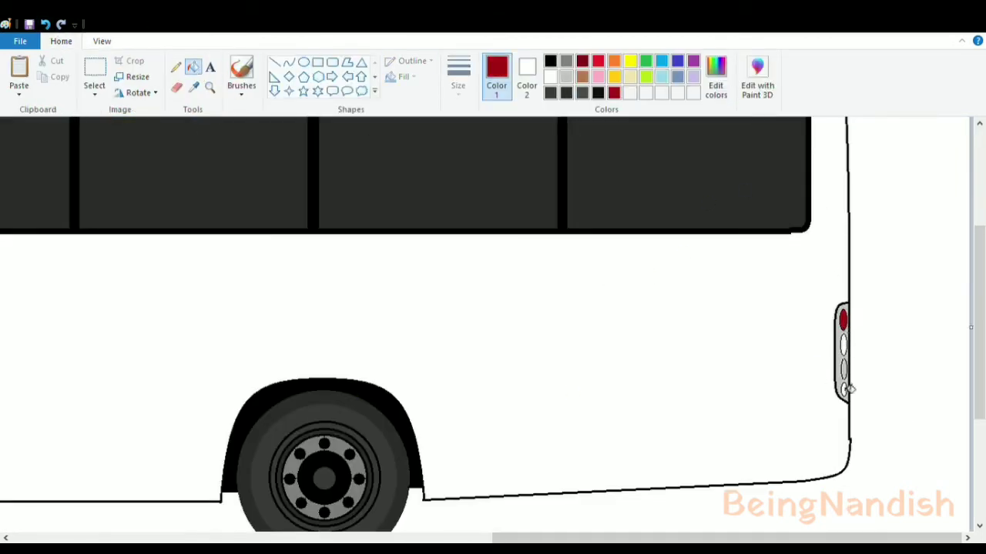
{"action": "left_click", "coordinate": [843, 389]}
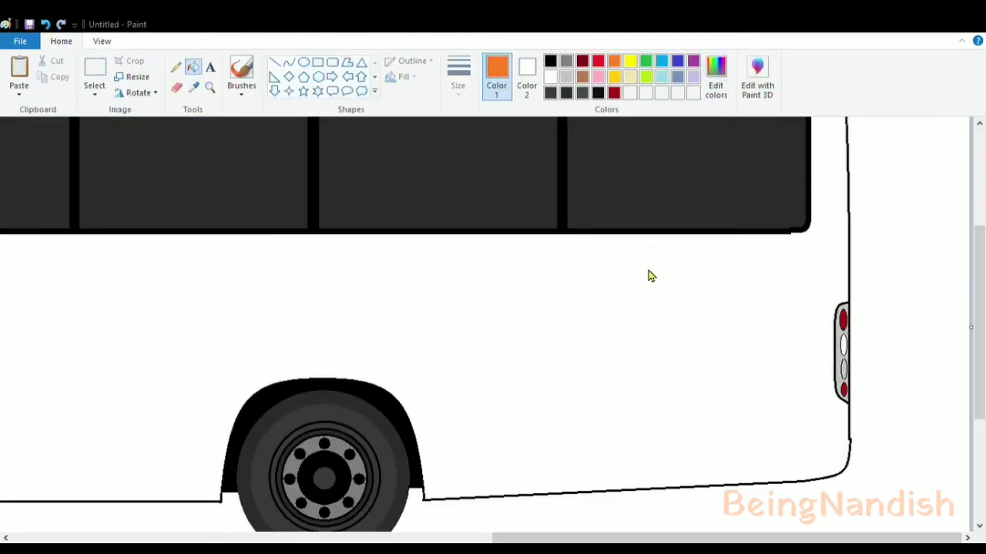
{"action": "left_click", "coordinate": [844, 342]}
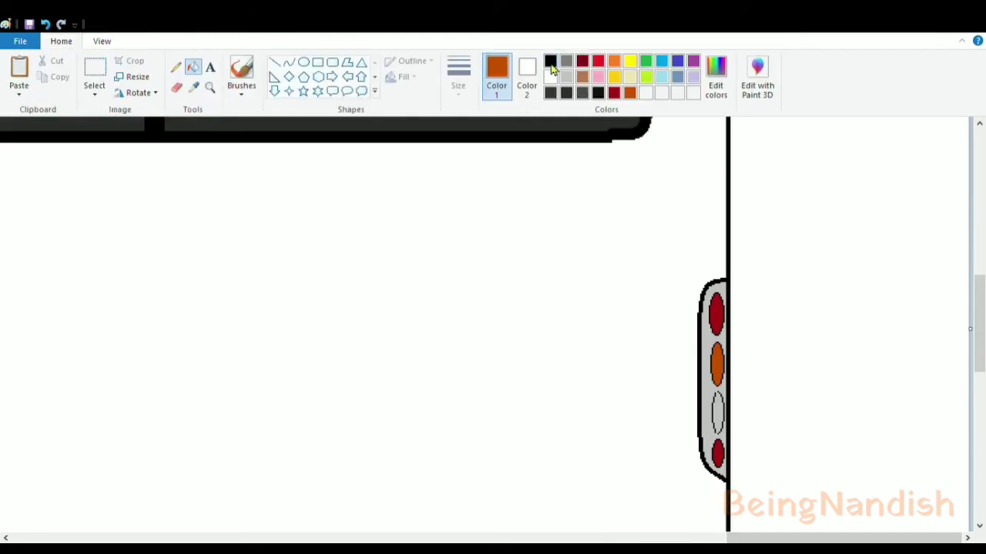
Draw a closed black oval over the third tail lamp and fill it with a custom very light gray
{"action": "left_click", "coordinate": [551, 64]}
{"action": "left_click", "coordinate": [304, 63]}
{"action": "mouse_move", "coordinate": [713, 391]}
{"action": "left_mouse_down"}
{"action": "mouse_move", "coordinate": [731, 423]}
{"action": "mouse_move", "coordinate": [725, 432]}
{"action": "left_mouse_up"}
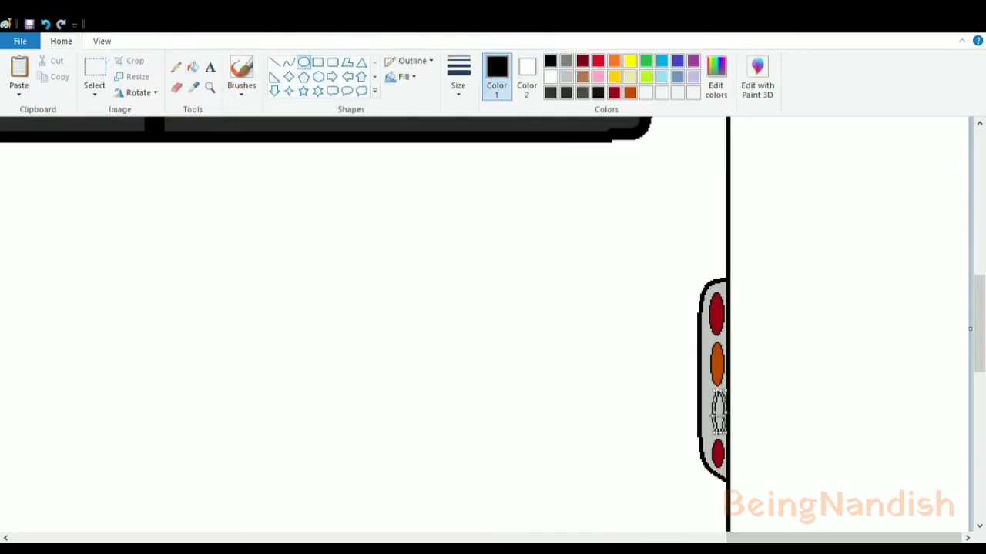
{"action": "left_click", "coordinate": [565, 77]}
{"action": "left_click", "coordinate": [709, 83]}
{"action": "left_click", "coordinate": [647, 206]}
{"action": "left_click", "coordinate": [374, 386]}
{"action": "left_click", "coordinate": [194, 67]}
{"action": "left_click", "coordinate": [720, 414]}
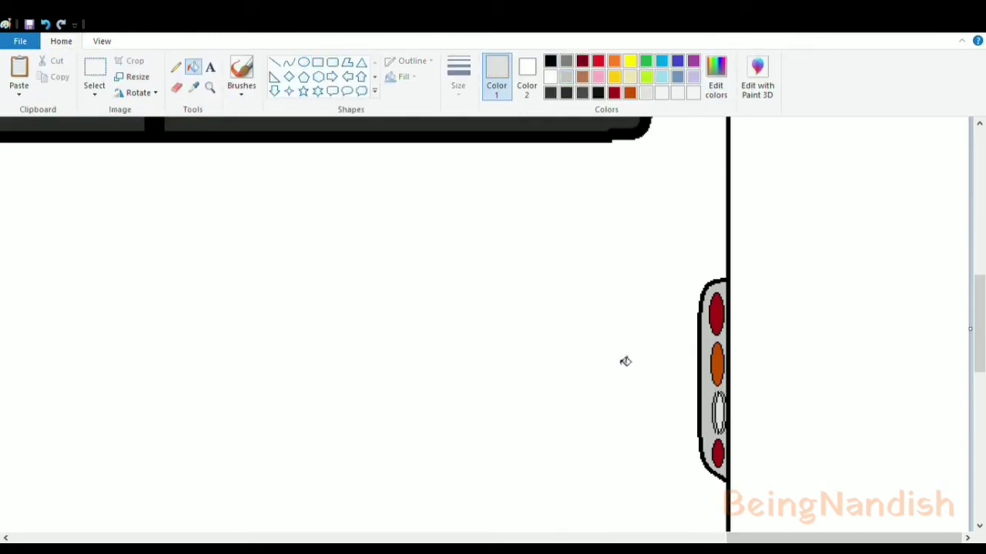
Fill the bus's side body and front panel with the custom very light gray
{"action": "left_click", "coordinate": [102, 41]}
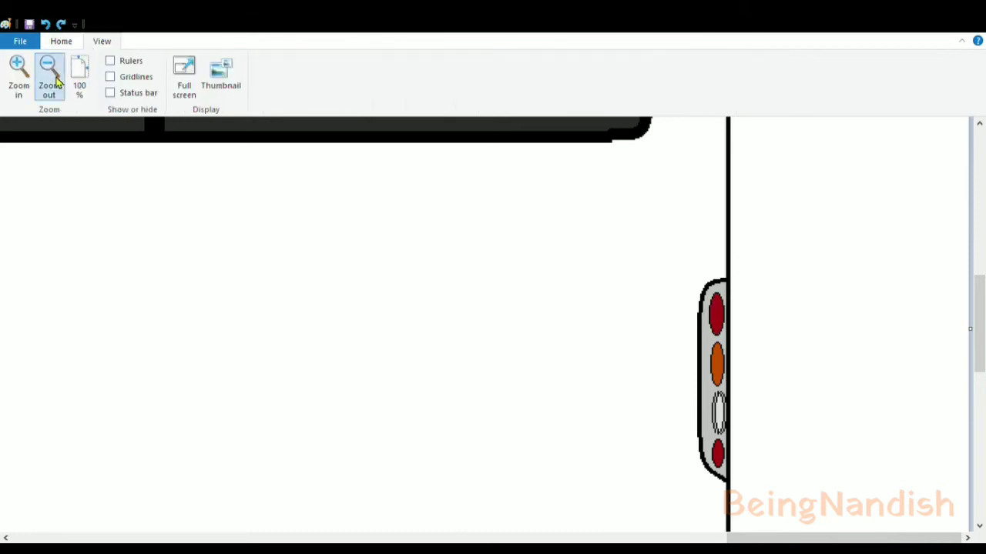
{"action": "left_click", "coordinate": [48, 74]}
{"action": "left_click", "coordinate": [61, 40]}
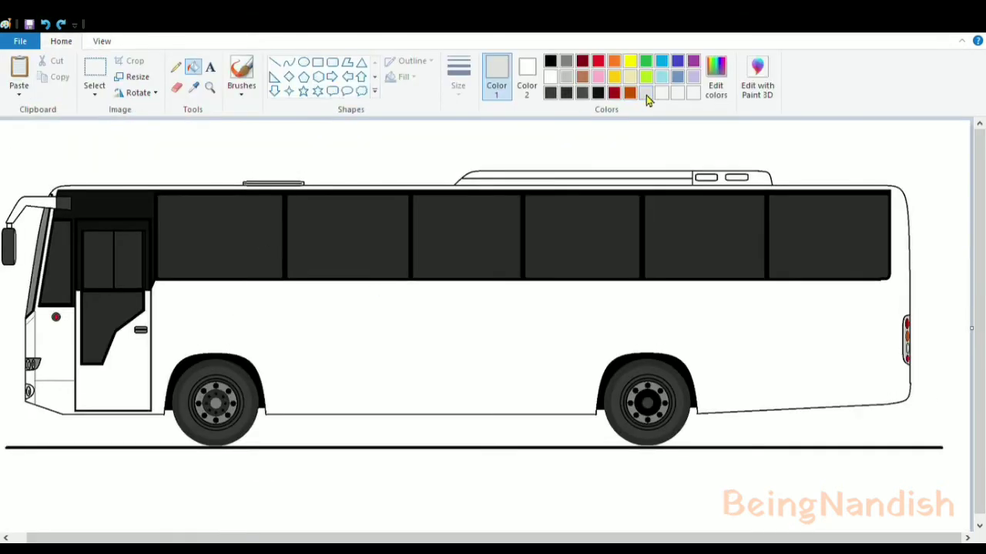
{"action": "left_click", "coordinate": [346, 346]}
{"action": "left_click", "coordinate": [48, 345]}
Fill the mirror arm at the front of the bus with light gray
{"action": "left_click", "coordinate": [102, 41]}
{"action": "left_click", "coordinate": [19, 69]}
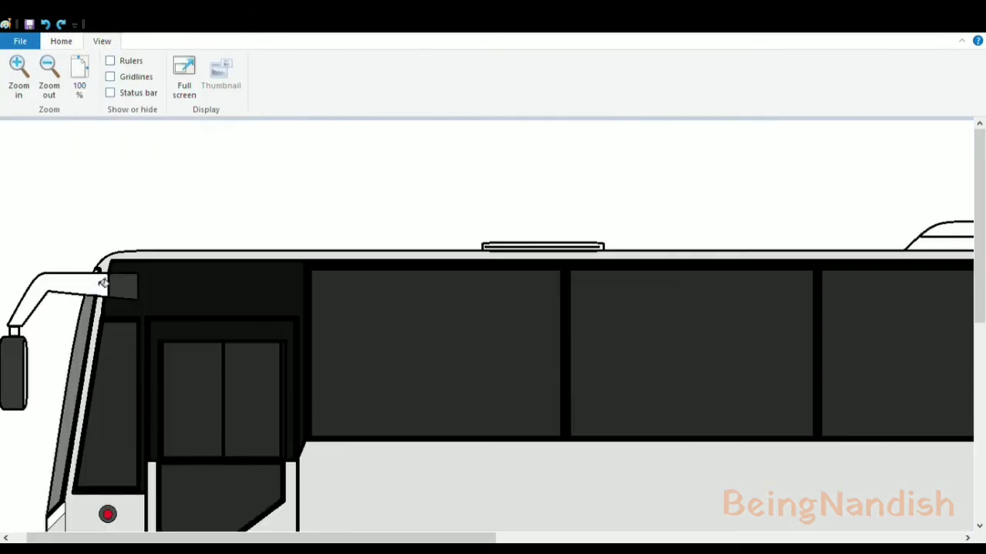
{"action": "scroll", "coordinate": [105, 297], "scroll_direction": "down", "scroll_amount": 3}
{"action": "scroll", "coordinate": [304, 393], "scroll_direction": "down", "scroll_amount": 5}
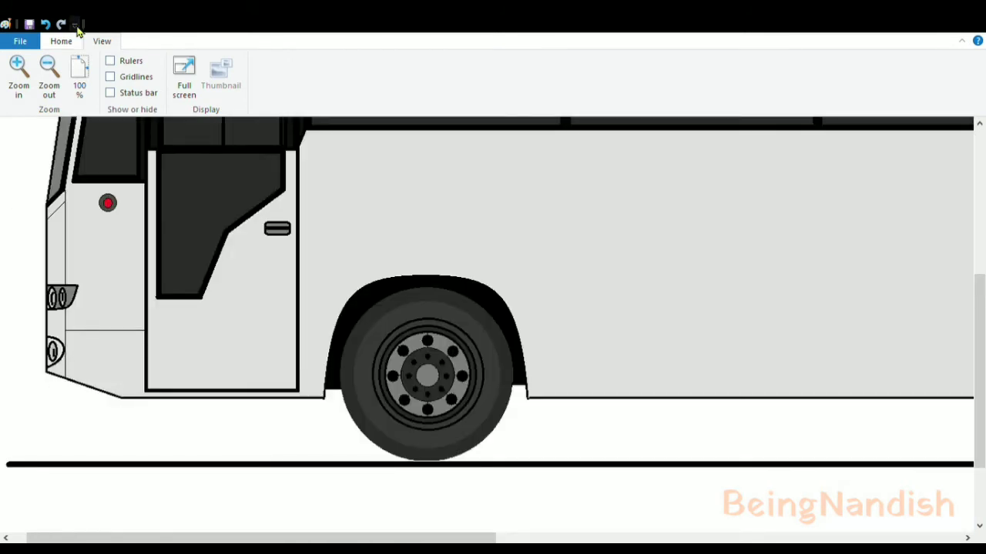
{"action": "left_click", "coordinate": [61, 41]}
{"action": "scroll", "coordinate": [81, 308], "scroll_direction": "up", "scroll_amount": 8}
{"action": "scroll", "coordinate": [107, 268], "scroll_direction": "down", "scroll_amount": 3}
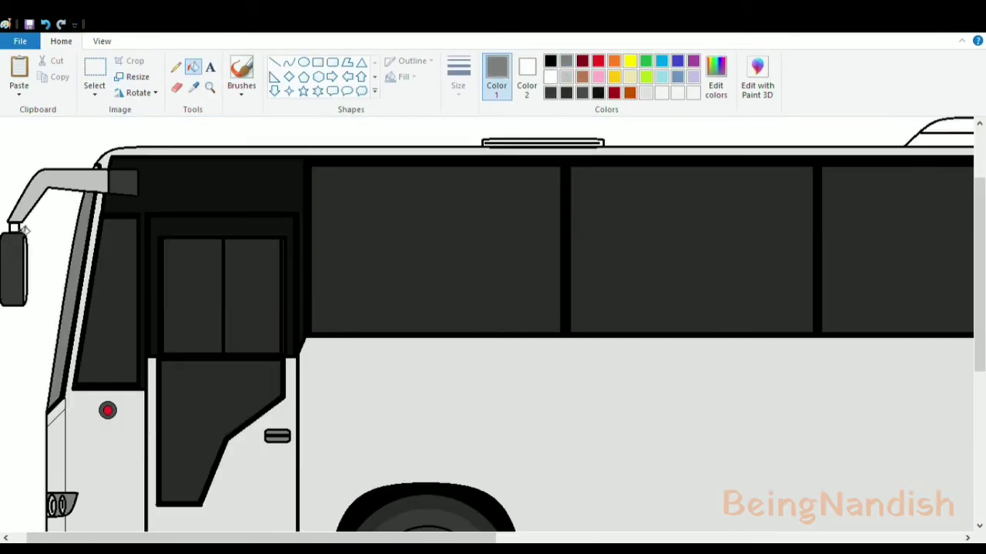
Fill the rooftop air-conditioning unit's sections with light gray and its two rounded vents with medium gray
{"action": "left_click", "coordinate": [102, 41]}
{"action": "left_click", "coordinate": [19, 69]}
{"action": "left_click", "coordinate": [61, 41]}
{"action": "left_click_drag", "start_coordinate": [408, 538], "coordinate": [752, 539]}
{"action": "left_click", "coordinate": [567, 76]}
{"action": "left_click", "coordinate": [656, 230]}
{"action": "left_click", "coordinate": [664, 244]}
{"action": "left_click", "coordinate": [670, 246]}
{"action": "left_click", "coordinate": [566, 60]}
{"action": "left_click", "coordinate": [695, 235]}
{"action": "left_click", "coordinate": [755, 235]}
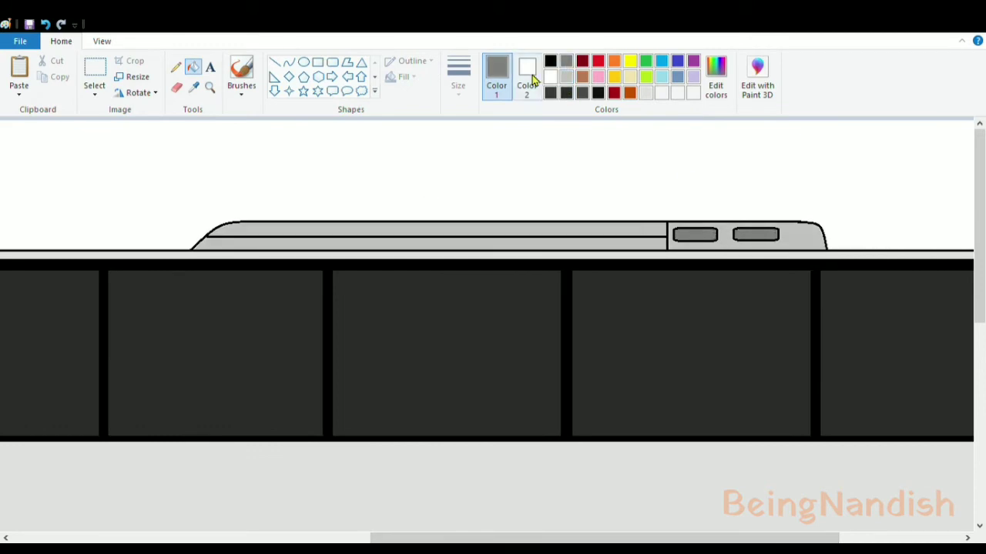
Draw a long, thin rounded rectangle along the lower part of the rooftop unit and fill it with medium gray
{"action": "left_click", "coordinate": [332, 62]}
{"action": "left_click_drag", "start_coordinate": [256, 241], "coordinate": [633, 246]}
{"action": "left_click", "coordinate": [193, 67]}
{"action": "left_click", "coordinate": [343, 243]}
Remove the black ground line beneath the wheels by filling it with white
{"action": "left_click", "coordinate": [102, 40]}
{"action": "left_click", "coordinate": [59, 86]}
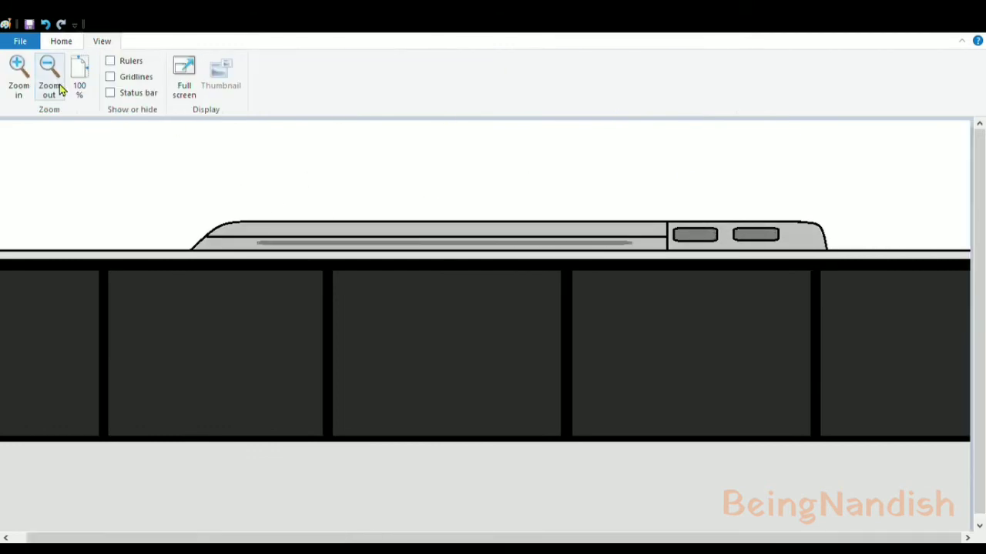
{"action": "left_click", "coordinate": [61, 89]}
{"action": "left_click", "coordinate": [61, 41]}
{"action": "left_click", "coordinate": [550, 77]}
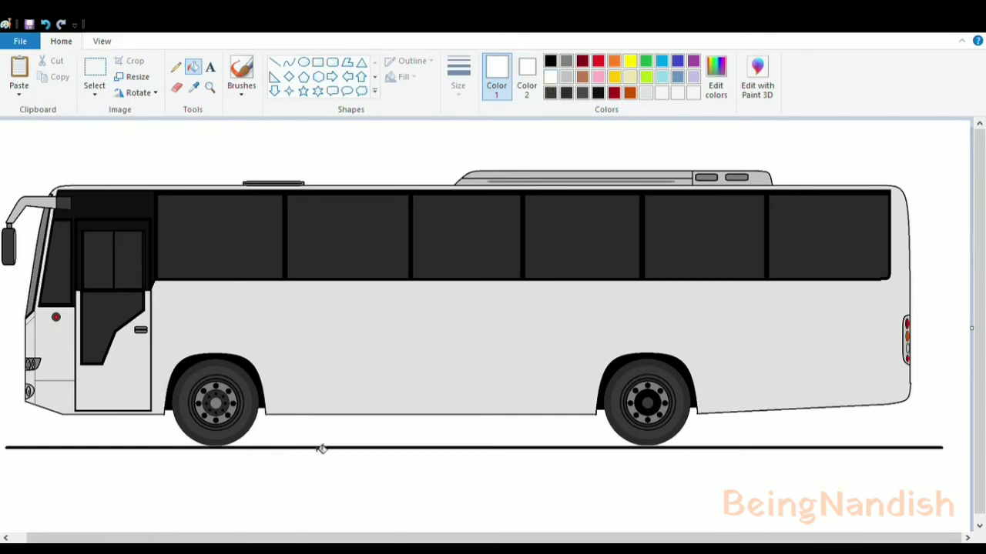
{"action": "left_click", "coordinate": [319, 448]}
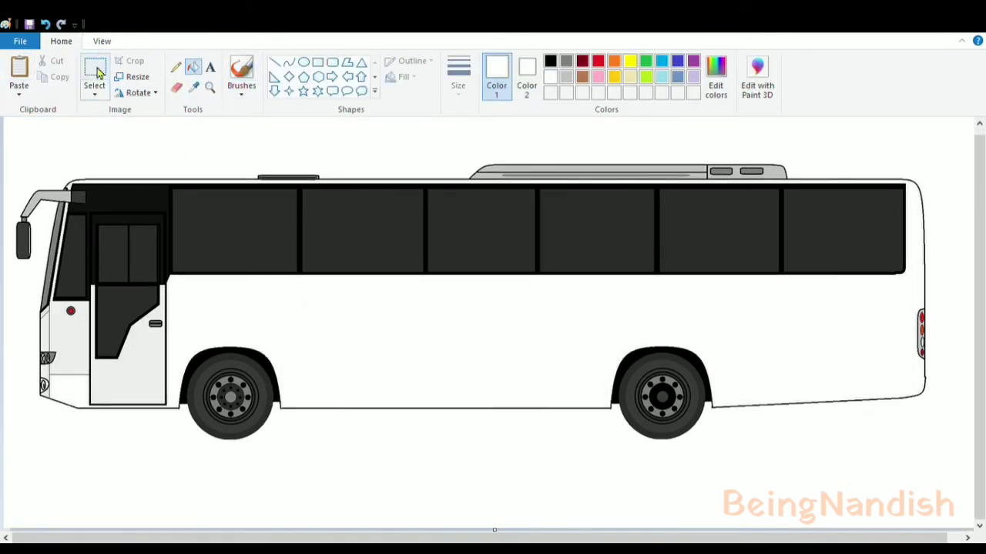
Paste the round transport emblem, shrink it and place it on the body just behind the door, below the window band
{"action": "left_click", "coordinate": [96, 73]}
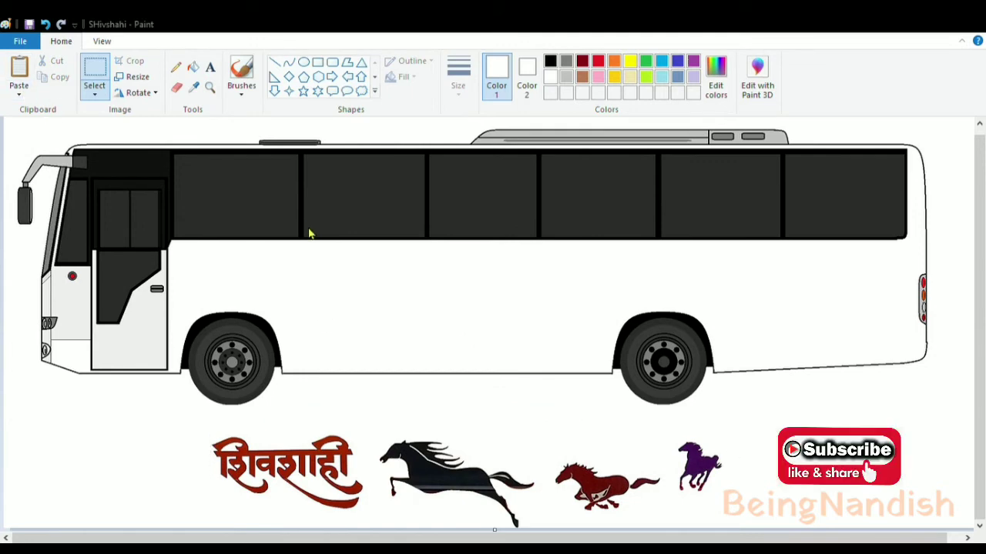
{"action": "key", "text": "ctrl+v"}
{"action": "left_click_drag", "start_coordinate": [54, 184], "coordinate": [362, 312]}
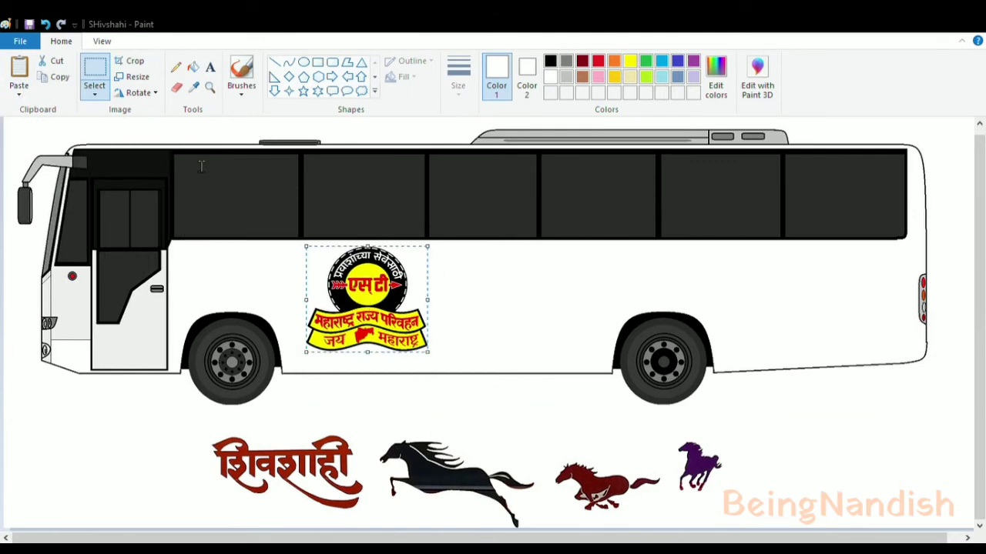
{"action": "left_click", "coordinate": [136, 301]}
{"action": "left_click_drag", "start_coordinate": [332, 267], "coordinate": [207, 264]}
{"action": "left_click", "coordinate": [134, 76]}
{"action": "key", "text": "Return"}
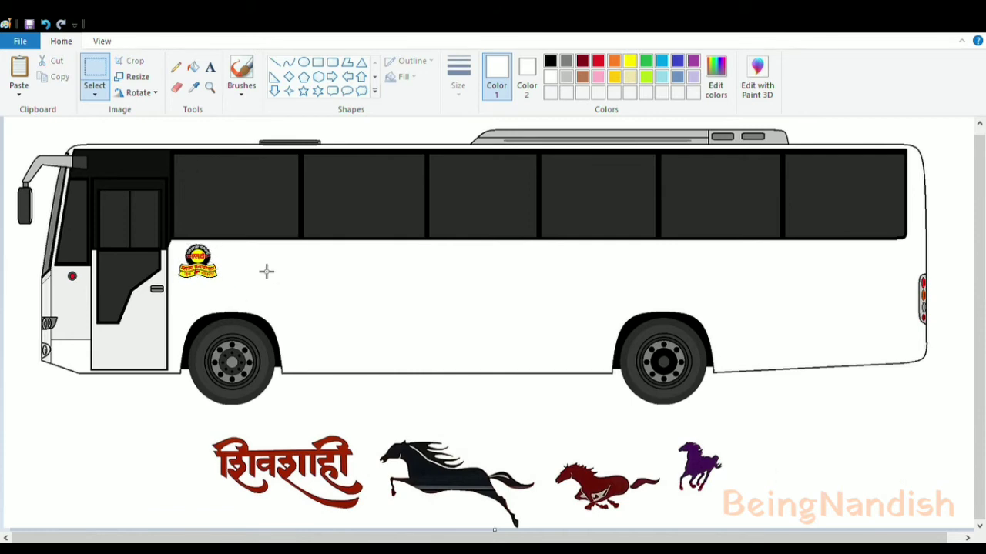
Shrink the red शिवशाही lettering and place it on the bus side below the second window
{"action": "left_click_drag", "start_coordinate": [206, 421], "coordinate": [367, 516]}
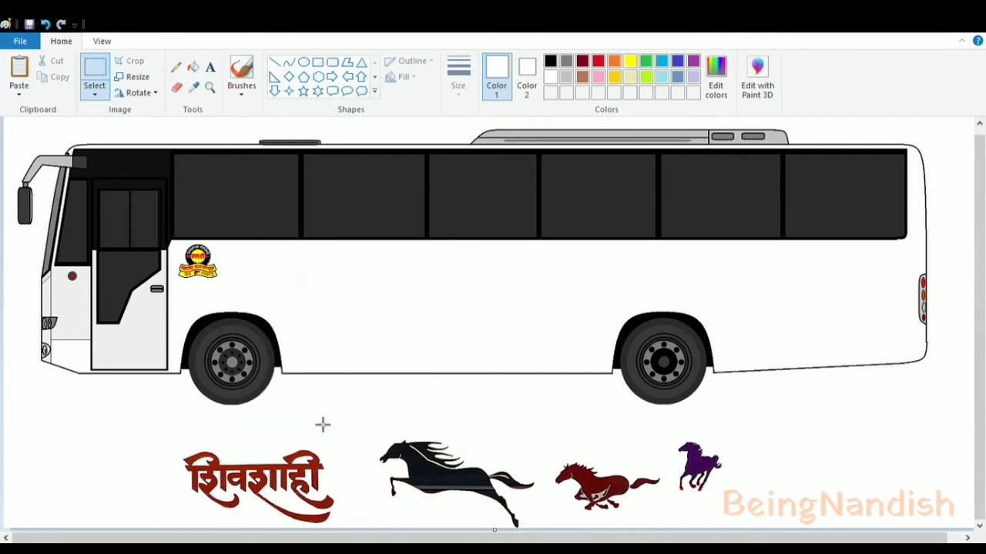
{"action": "left_click_drag", "start_coordinate": [321, 425], "coordinate": [181, 514]}
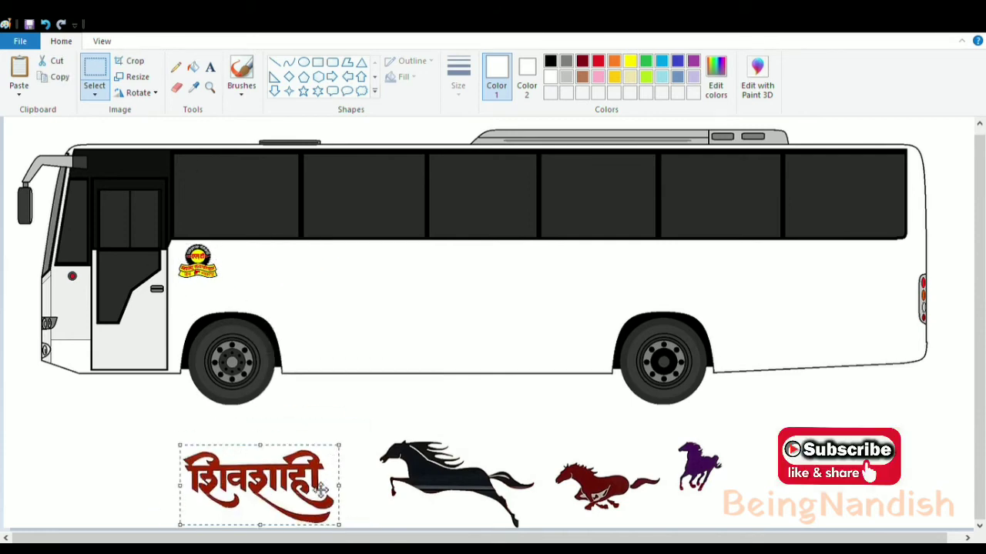
{"action": "left_click_drag", "start_coordinate": [320, 489], "coordinate": [358, 297]}
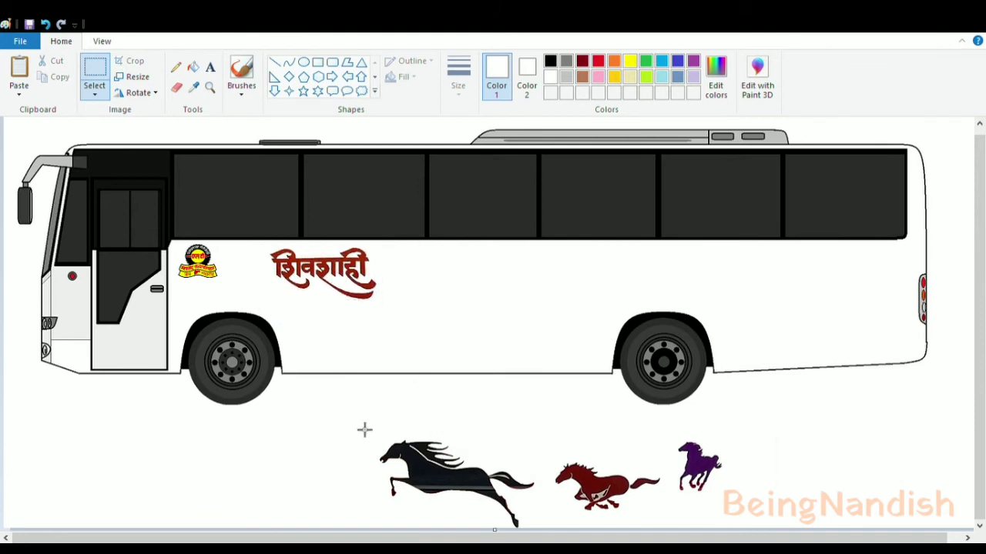
Place the black, red and purple horse pictures in a row along the bus side behind the lettering
{"action": "left_click_drag", "start_coordinate": [374, 425], "coordinate": [537, 528]}
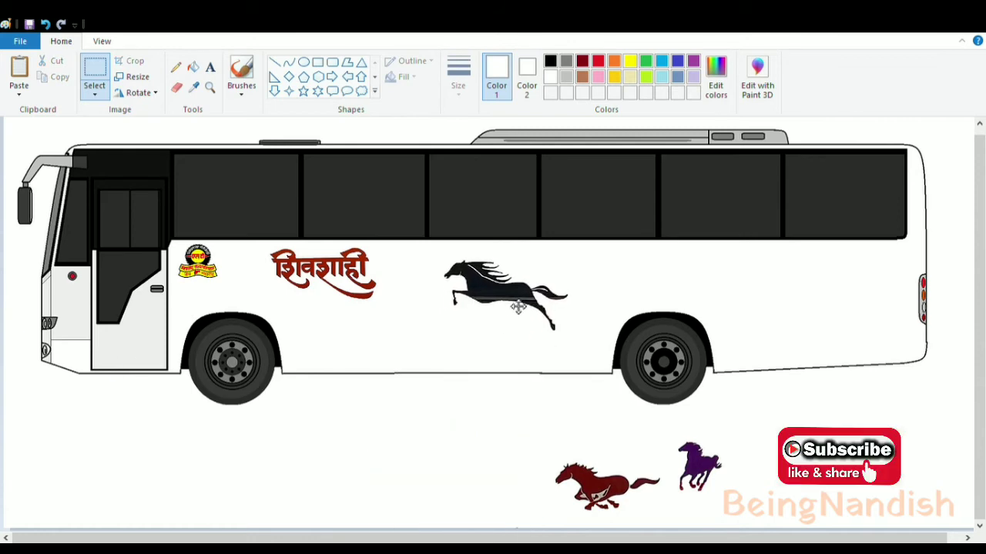
{"action": "left_click_drag", "start_coordinate": [548, 441], "coordinate": [649, 301]}
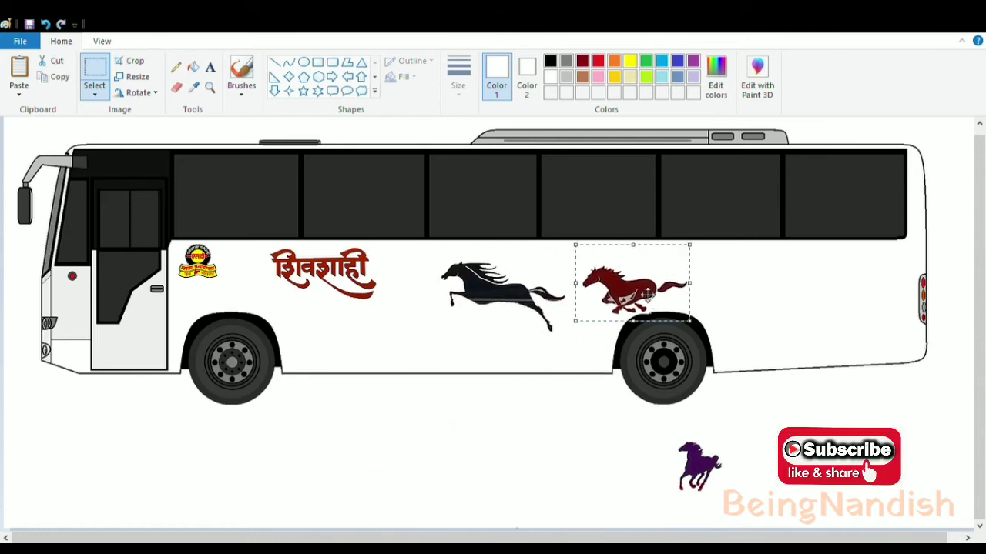
{"action": "left_click_drag", "start_coordinate": [671, 436], "coordinate": [736, 504]}
{"action": "left_click_drag", "start_coordinate": [716, 472], "coordinate": [771, 301]}
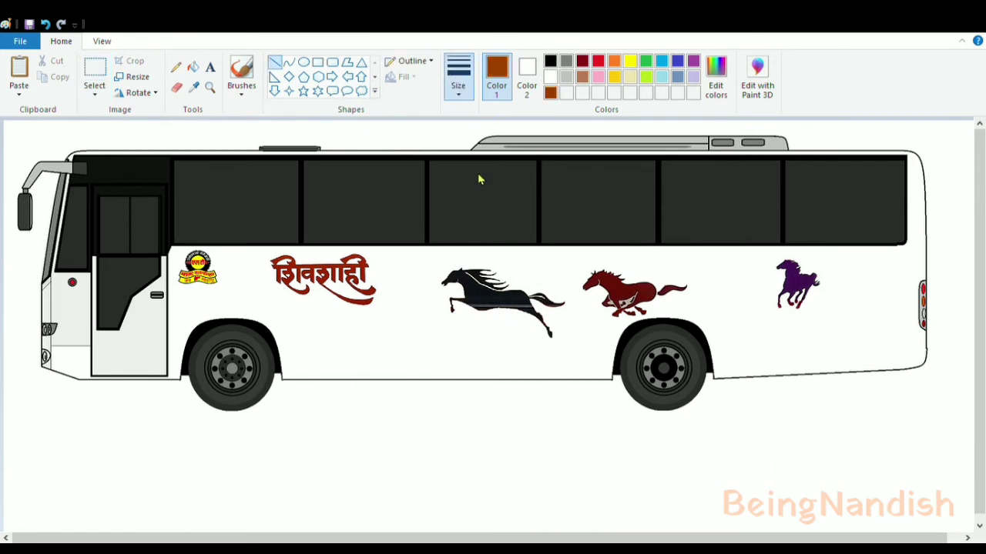
Draw a slanted brown flagpole from the windows down to the red horse, and outline a flag's upper edge and forked tail with orange curves
{"action": "mouse_move", "coordinate": [577, 191]}
{"action": "left_mouse_down"}
{"action": "mouse_move", "coordinate": [623, 251]}
{"action": "mouse_move", "coordinate": [630, 279]}
{"action": "mouse_move", "coordinate": [627, 266]}
{"action": "left_mouse_up"}
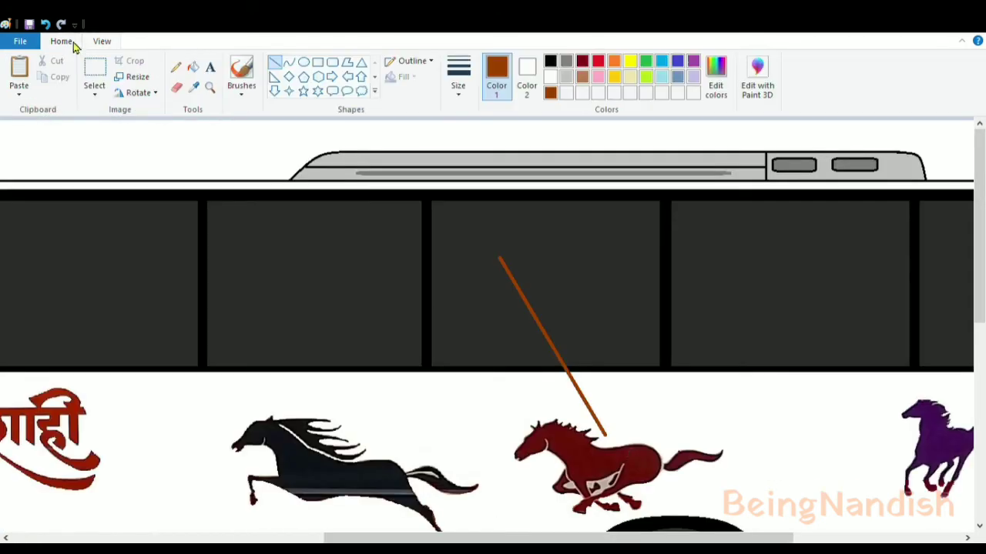
{"action": "left_click", "coordinate": [614, 62]}
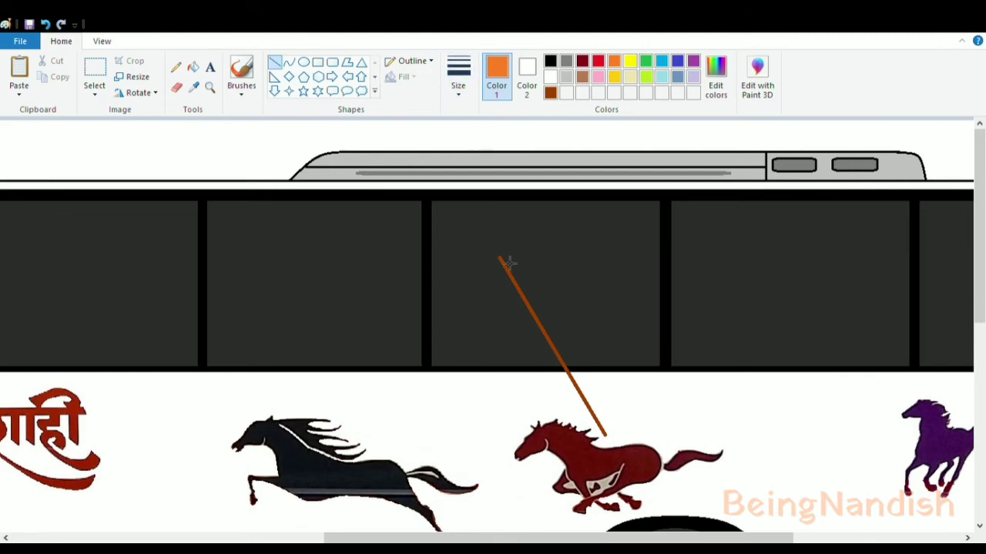
{"action": "mouse_move", "coordinate": [502, 259]}
{"action": "left_mouse_down"}
{"action": "mouse_move", "coordinate": [681, 247]}
{"action": "mouse_move", "coordinate": [612, 295]}
{"action": "mouse_move", "coordinate": [591, 270]}
{"action": "mouse_move", "coordinate": [696, 303]}
{"action": "left_mouse_up"}
{"action": "key", "text": "ctrl+z"}
{"action": "left_click", "coordinate": [689, 277]}
{"action": "left_click_drag", "start_coordinate": [628, 288], "coordinate": [628, 277]}
{"action": "mouse_move", "coordinate": [667, 301]}
{"action": "left_mouse_down"}
{"action": "mouse_move", "coordinate": [666, 316]}
{"action": "mouse_move", "coordinate": [694, 309]}
{"action": "left_mouse_up"}
{"action": "mouse_move", "coordinate": [656, 295]}
{"action": "left_mouse_down"}
{"action": "mouse_move", "coordinate": [543, 329]}
{"action": "mouse_move", "coordinate": [592, 293]}
{"action": "left_mouse_up"}
{"action": "left_click", "coordinate": [646, 318]}
{"action": "mouse_move", "coordinate": [649, 307]}
{"action": "left_mouse_down"}
{"action": "mouse_move", "coordinate": [651, 296]}
{"action": "mouse_move", "coordinate": [539, 323]}
{"action": "mouse_move", "coordinate": [629, 321]}
{"action": "left_mouse_up"}
{"action": "left_click", "coordinate": [45, 25]}
{"action": "left_click", "coordinate": [46, 24]}
Draw an orange curve for the flag's lower edge, from the lower tail tip back to the pole
{"action": "left_click", "coordinate": [102, 42]}
{"action": "left_click", "coordinate": [19, 76]}
{"action": "left_click_drag", "start_coordinate": [601, 538], "coordinate": [670, 538]}
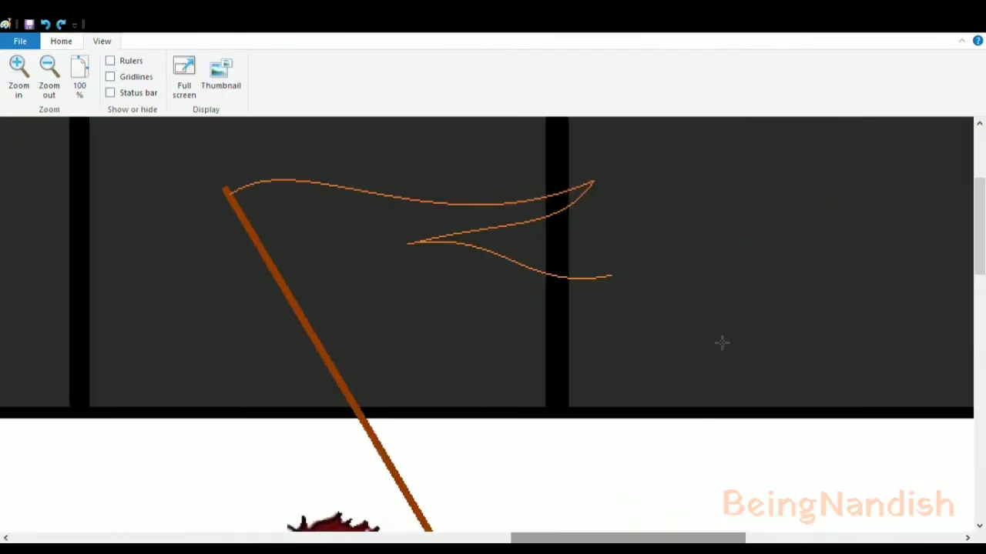
{"action": "left_click_drag", "start_coordinate": [611, 275], "coordinate": [314, 335]}
{"action": "left_click_drag", "start_coordinate": [545, 296], "coordinate": [549, 326]}
{"action": "left_click_drag", "start_coordinate": [372, 317], "coordinate": [366, 272]}
Draw a small round knob at the flagpole's upper end and fill it with the pole's brown
{"action": "left_click", "coordinate": [61, 41]}
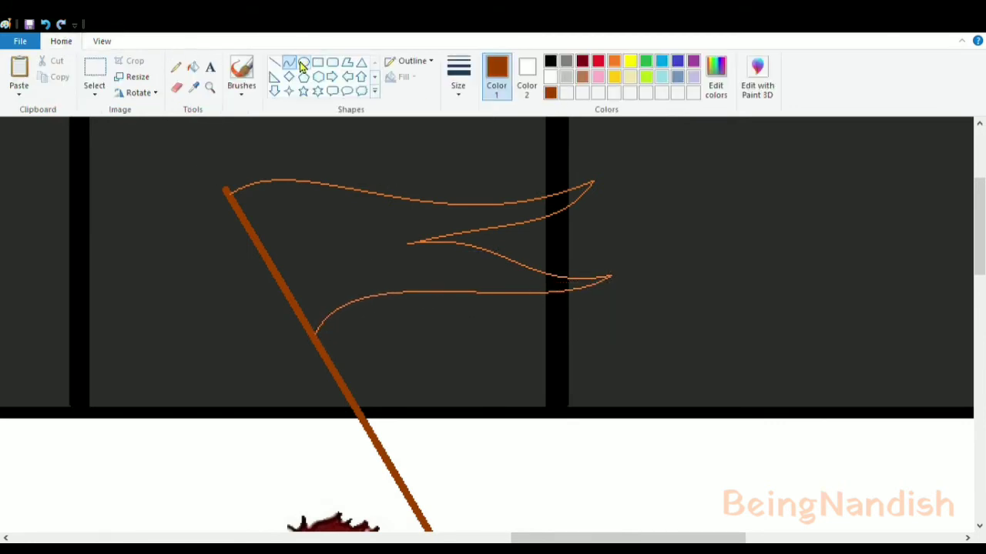
{"action": "left_click", "coordinate": [193, 67]}
{"action": "left_click", "coordinate": [222, 183]}
Fill the forked flag and the sections crossing the window bar with orange, then recolour it with a slightly darker custom orange
{"action": "left_click", "coordinate": [614, 61]}
{"action": "left_click", "coordinate": [456, 223]}
{"action": "left_click", "coordinate": [557, 285]}
{"action": "left_click", "coordinate": [579, 283]}
{"action": "left_click", "coordinate": [557, 205]}
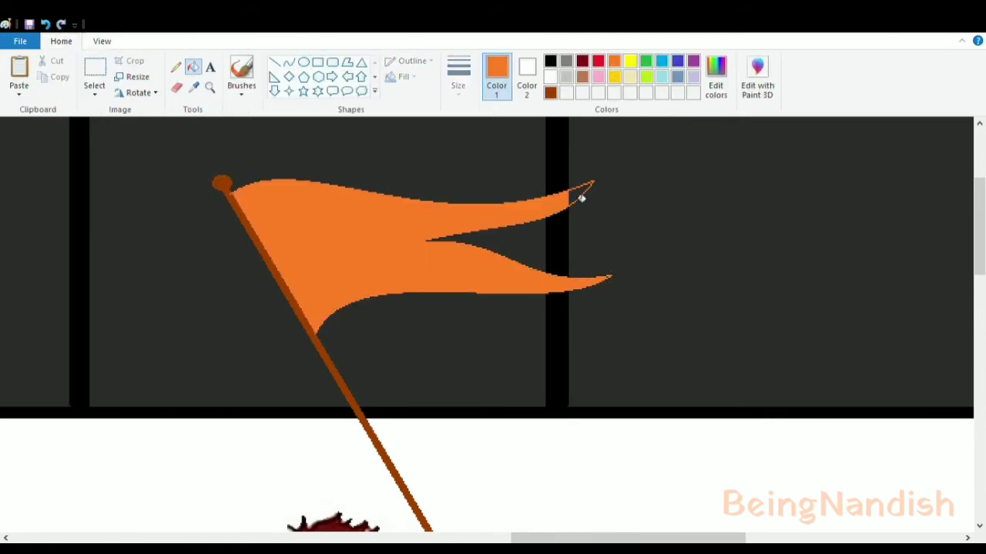
{"action": "left_click", "coordinate": [717, 77]}
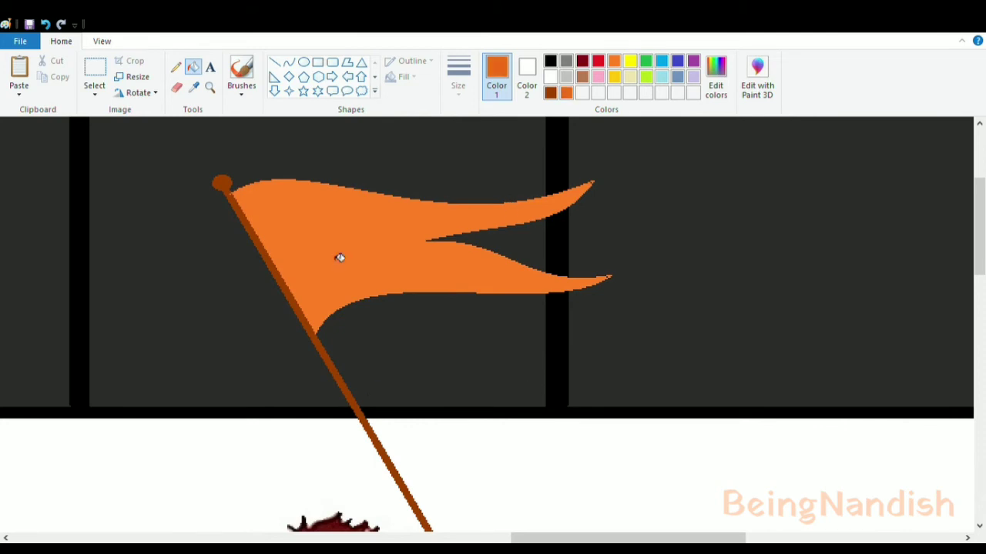
{"action": "left_click", "coordinate": [338, 257]}
Extend the brown flagpole down to the red horse's back and draw a second slanted brown pole behind it, crossing the window edge
{"action": "left_click", "coordinate": [101, 42]}
{"action": "left_click", "coordinate": [51, 76]}
{"action": "left_click_drag", "start_coordinate": [627, 539], "coordinate": [728, 538]}
{"action": "scroll", "coordinate": [493, 324], "scroll_direction": "down", "scroll_amount": 1}
{"action": "left_click", "coordinate": [60, 40]}
{"action": "left_click", "coordinate": [550, 92]}
{"action": "scroll", "coordinate": [493, 323], "scroll_direction": "down", "scroll_amount": 1}
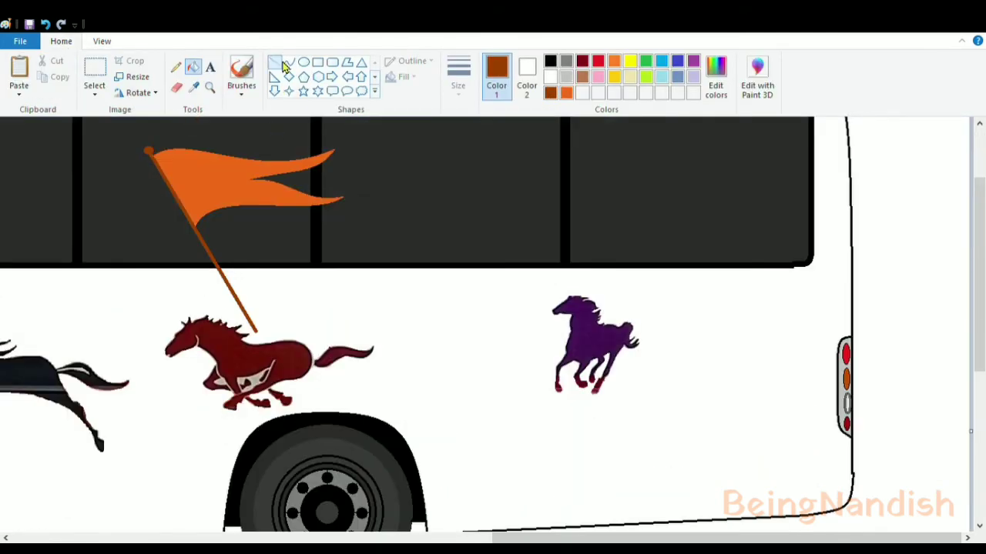
{"action": "left_click", "coordinate": [274, 61]}
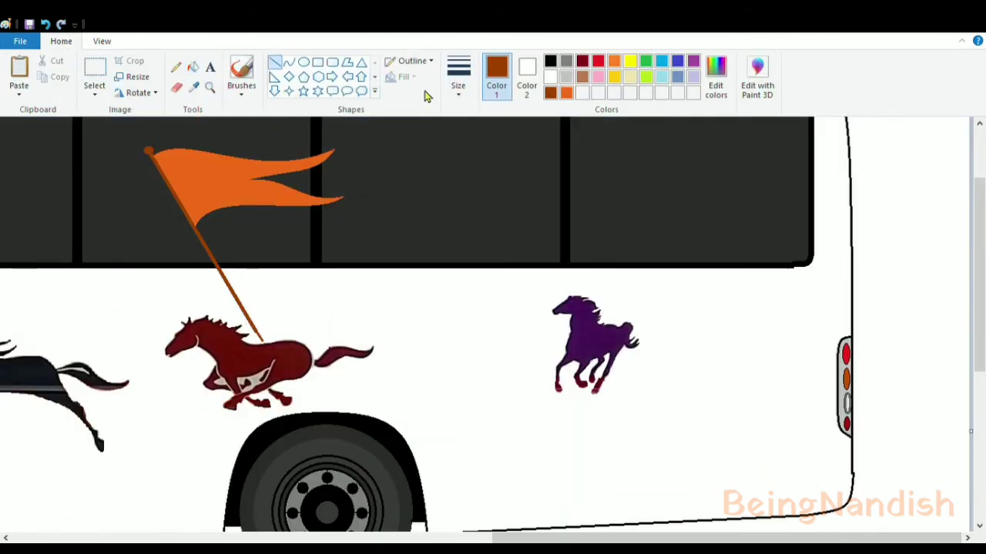
{"action": "mouse_move", "coordinate": [352, 210]}
{"action": "left_mouse_down"}
{"action": "mouse_move", "coordinate": [428, 343]}
{"action": "mouse_move", "coordinate": [377, 221]}
{"action": "left_mouse_up"}
{"action": "left_click_drag", "start_coordinate": [436, 335], "coordinate": [444, 361]}
{"action": "left_click_drag", "start_coordinate": [416, 291], "coordinate": [417, 276]}
{"action": "left_click_drag", "start_coordinate": [237, 299], "coordinate": [264, 341]}
Outline a smaller forked flag on the second pole with curves in the custom orange
{"action": "left_click", "coordinate": [566, 92]}
{"action": "left_click", "coordinate": [288, 62]}
{"action": "mouse_move", "coordinate": [368, 196]}
{"action": "left_mouse_down"}
{"action": "mouse_move", "coordinate": [488, 168]}
{"action": "mouse_move", "coordinate": [457, 216]}
{"action": "left_mouse_up"}
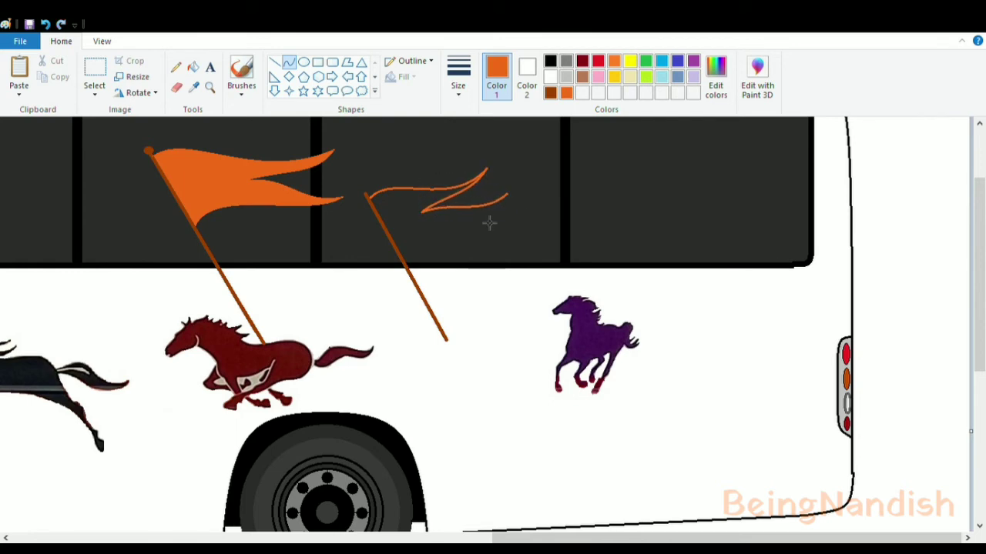
{"action": "left_click_drag", "start_coordinate": [405, 251], "coordinate": [399, 251]}
{"action": "left_click_drag", "start_coordinate": [460, 225], "coordinate": [469, 245]}
{"action": "left_click_drag", "start_coordinate": [431, 235], "coordinate": [422, 223]}
Fill the second flag with the custom orange and undo the accidental fill of the background
{"action": "left_click", "coordinate": [194, 69]}
{"action": "left_click", "coordinate": [409, 214]}
{"action": "left_click", "coordinate": [540, 532]}
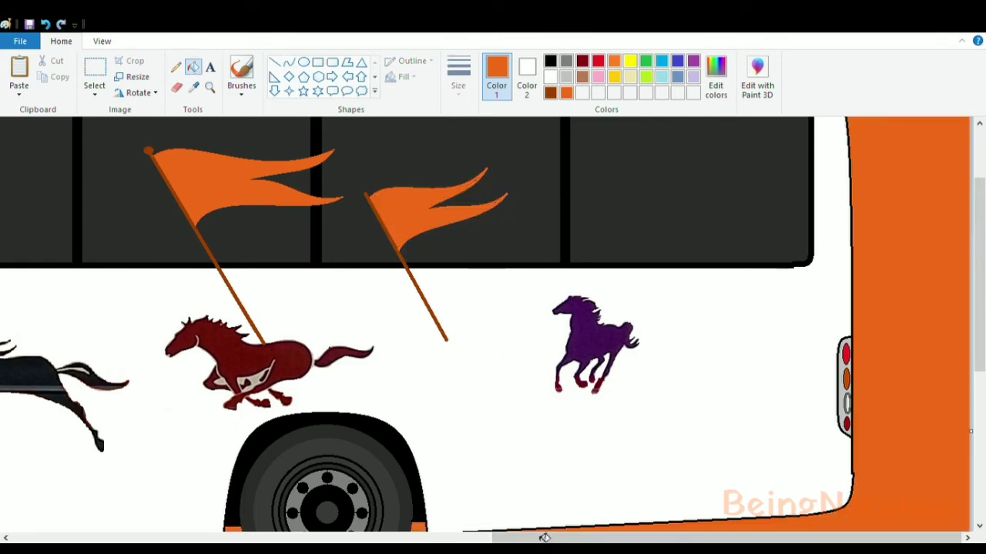
{"action": "left_click", "coordinate": [46, 25]}
Draw a third slanted brown flagpole from the rearmost window down beside the purple horse
{"action": "left_click", "coordinate": [551, 93]}
{"action": "left_click", "coordinate": [274, 61]}
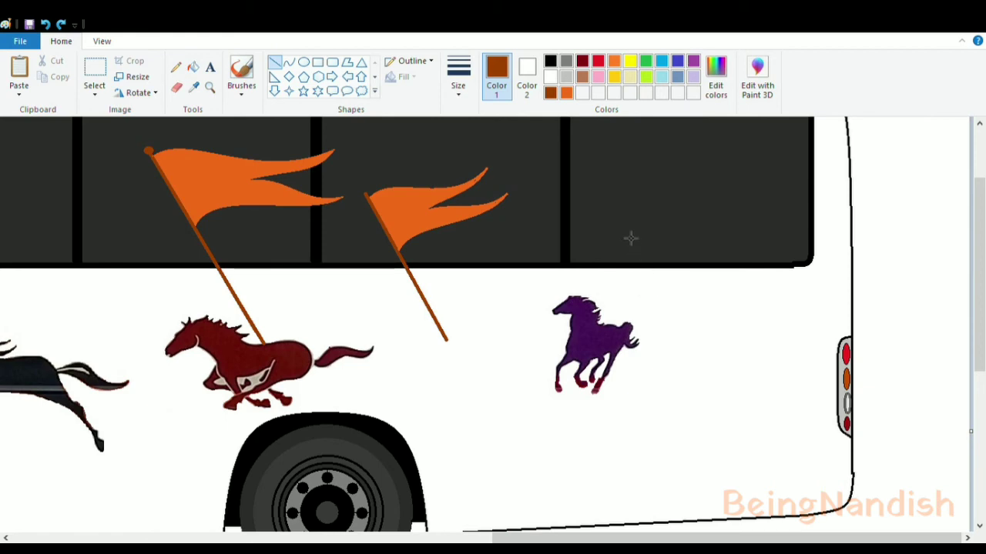
{"action": "left_click_drag", "start_coordinate": [631, 239], "coordinate": [690, 347]}
{"action": "left_click_drag", "start_coordinate": [675, 304], "coordinate": [654, 293]}
Outline a forked flag on the third pole with curves and fill it with the custom orange
{"action": "left_click", "coordinate": [566, 93]}
{"action": "mouse_move", "coordinate": [599, 207]}
{"action": "left_mouse_down"}
{"action": "mouse_move", "coordinate": [691, 173]}
{"action": "mouse_move", "coordinate": [705, 179]}
{"action": "mouse_move", "coordinate": [675, 208]}
{"action": "left_mouse_up"}
{"action": "left_click", "coordinate": [46, 25]}
{"action": "left_click", "coordinate": [289, 62]}
{"action": "left_click_drag", "start_coordinate": [633, 202], "coordinate": [625, 191]}
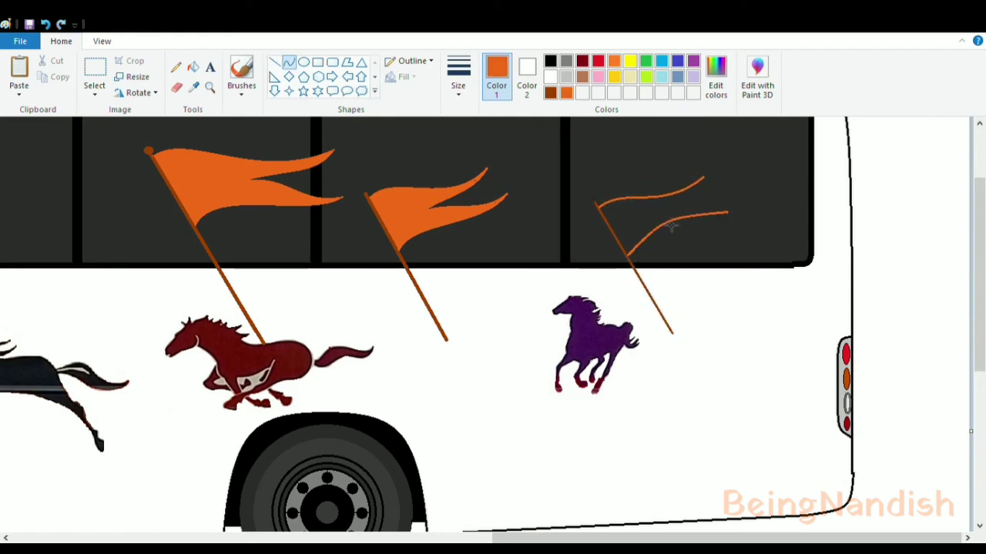
{"action": "left_click_drag", "start_coordinate": [672, 227], "coordinate": [702, 253]}
{"action": "left_click", "coordinate": [645, 147]}
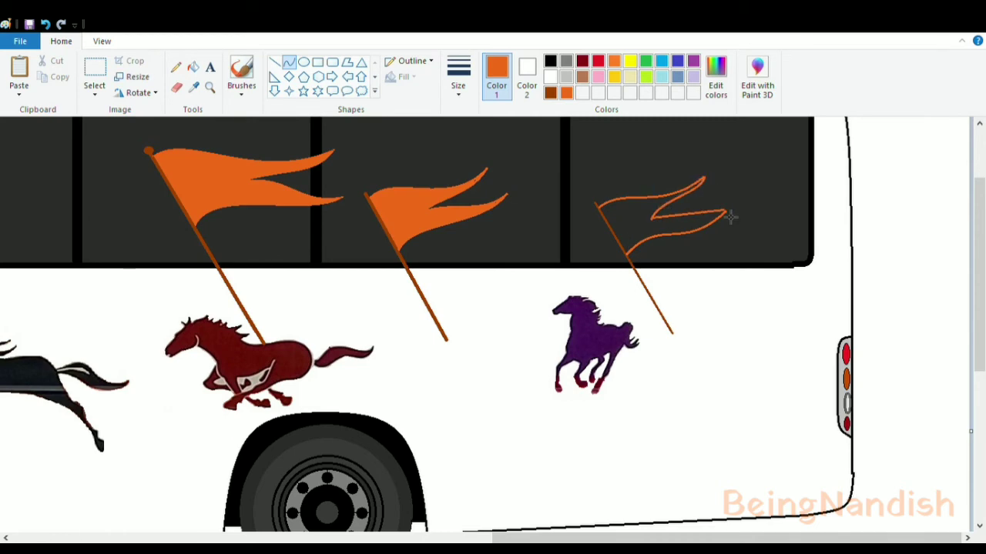
{"action": "left_click_drag", "start_coordinate": [730, 218], "coordinate": [704, 214]}
{"action": "left_click", "coordinate": [192, 67]}
{"action": "left_click", "coordinate": [612, 220]}
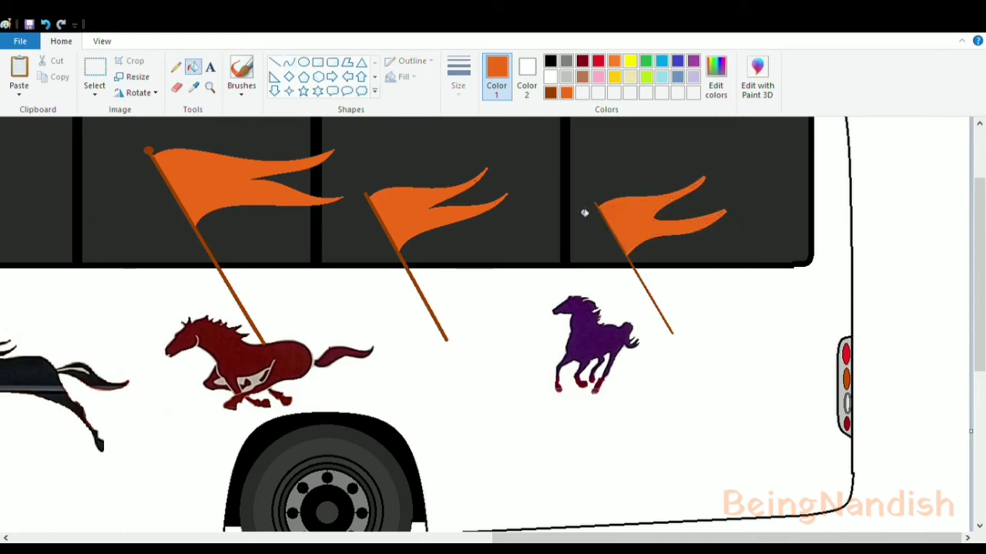
Add small round brown knobs to the upper ends of the second and third flagpoles
{"action": "left_click", "coordinate": [551, 94]}
{"action": "left_click", "coordinate": [102, 41]}
{"action": "left_click", "coordinate": [18, 71]}
{"action": "left_click_drag", "start_coordinate": [514, 539], "coordinate": [602, 538]}
{"action": "left_click", "coordinate": [61, 42]}
{"action": "left_click", "coordinate": [304, 62]}
{"action": "left_click_drag", "start_coordinate": [359, 258], "coordinate": [373, 270]}
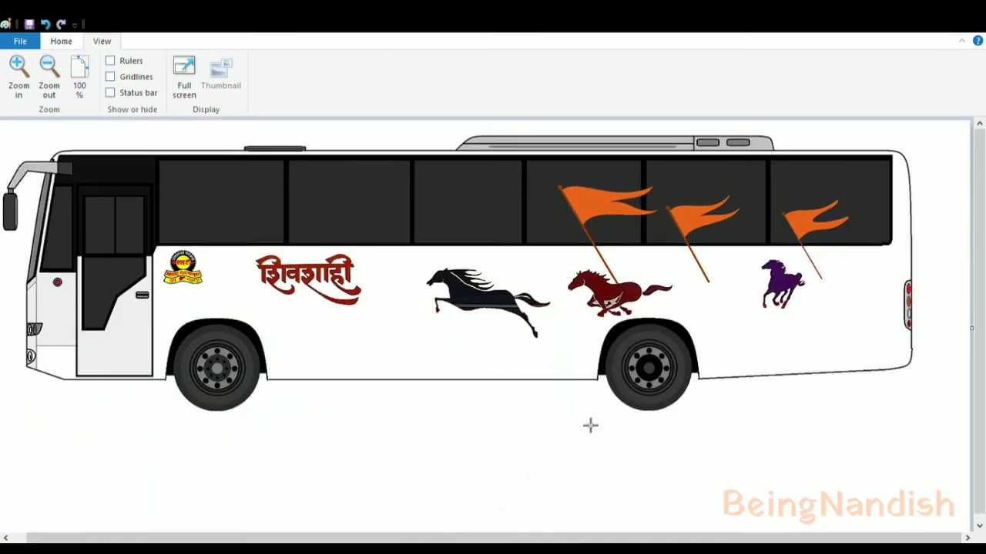
Mix a custom bright red as the drawing colour for a stripe along the bus side
{"action": "left_click", "coordinate": [18, 75]}
{"action": "scroll", "coordinate": [293, 305], "scroll_direction": "down", "scroll_amount": 3}
{"action": "left_click_drag", "start_coordinate": [292, 538], "coordinate": [431, 538]}
{"action": "left_click", "coordinate": [66, 43]}
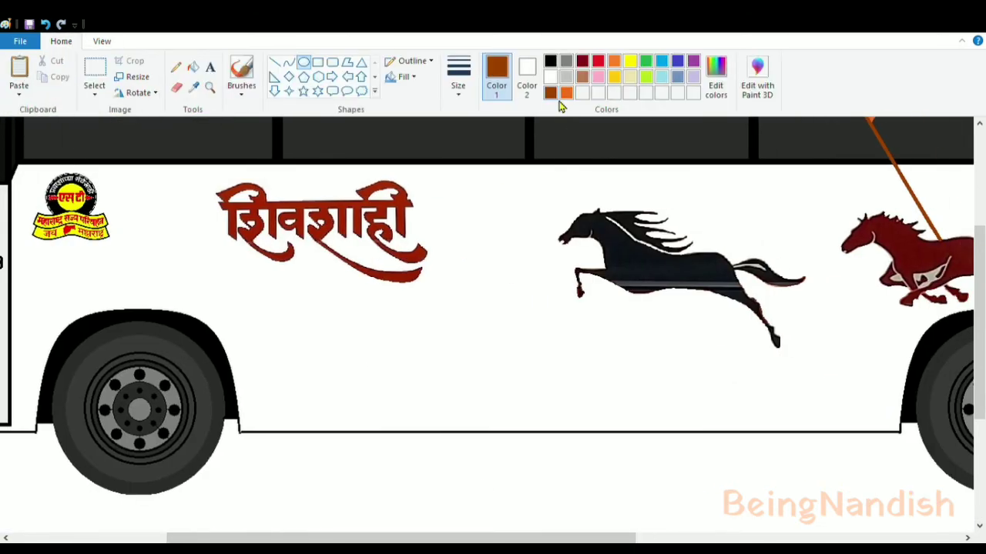
{"action": "left_click", "coordinate": [598, 62]}
{"action": "left_click", "coordinate": [717, 77]}
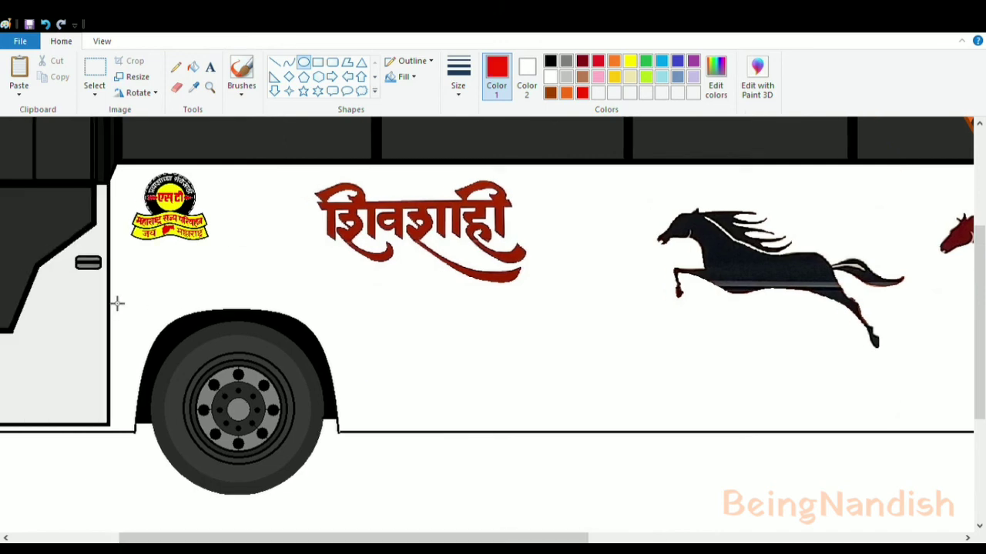
{"action": "left_click_drag", "start_coordinate": [115, 273], "coordinate": [177, 286]}
{"action": "left_click", "coordinate": [46, 26]}
{"action": "left_click", "coordinate": [289, 62]}
{"action": "left_click", "coordinate": [459, 77]}
{"action": "left_click_drag", "start_coordinate": [115, 291], "coordinate": [319, 292]}
{"action": "left_click", "coordinate": [46, 26]}
Draw two long red sagging curves, from the door edge and the front wheel arch to the black horse's hind leg
{"action": "left_click", "coordinate": [459, 77]}
{"action": "left_click_drag", "start_coordinate": [116, 273], "coordinate": [844, 308]}
{"action": "left_click_drag", "start_coordinate": [569, 331], "coordinate": [593, 372]}
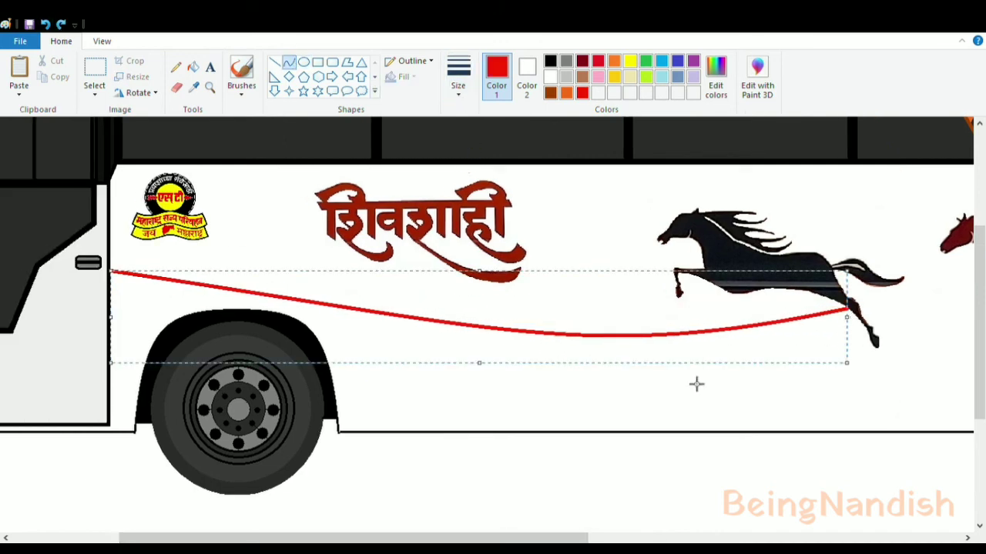
{"action": "left_click_drag", "start_coordinate": [330, 364], "coordinate": [874, 336]}
{"action": "left_click_drag", "start_coordinate": [573, 356], "coordinate": [707, 388]}
Continue both red curves past the red horse's legs and taper them to a point above the rear wheel arch
{"action": "left_click_drag", "start_coordinate": [389, 538], "coordinate": [565, 539]}
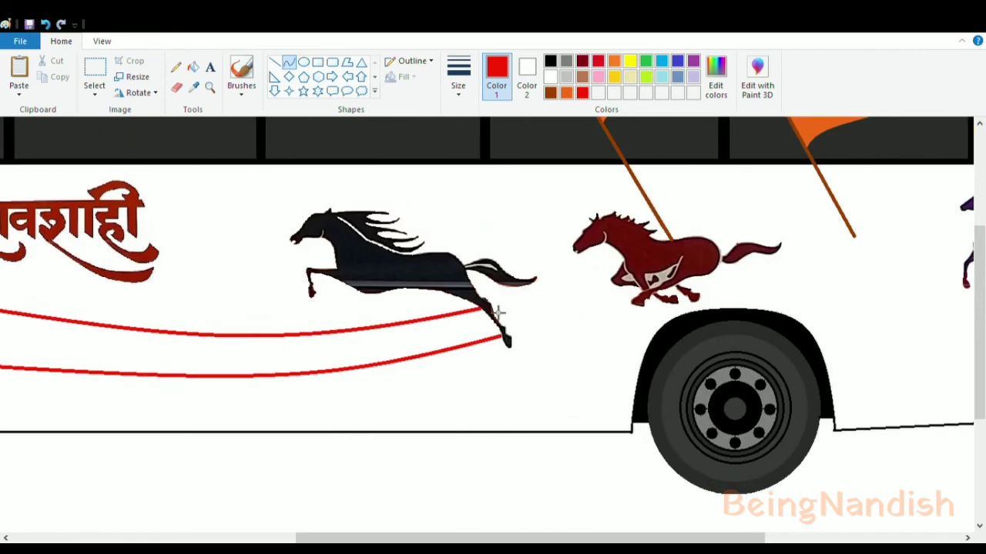
{"action": "mouse_move", "coordinate": [506, 335]}
{"action": "left_mouse_down"}
{"action": "mouse_move", "coordinate": [631, 302]}
{"action": "mouse_move", "coordinate": [587, 307]}
{"action": "left_mouse_up"}
{"action": "left_click", "coordinate": [588, 307]}
{"action": "left_click_drag", "start_coordinate": [500, 538], "coordinate": [585, 539]}
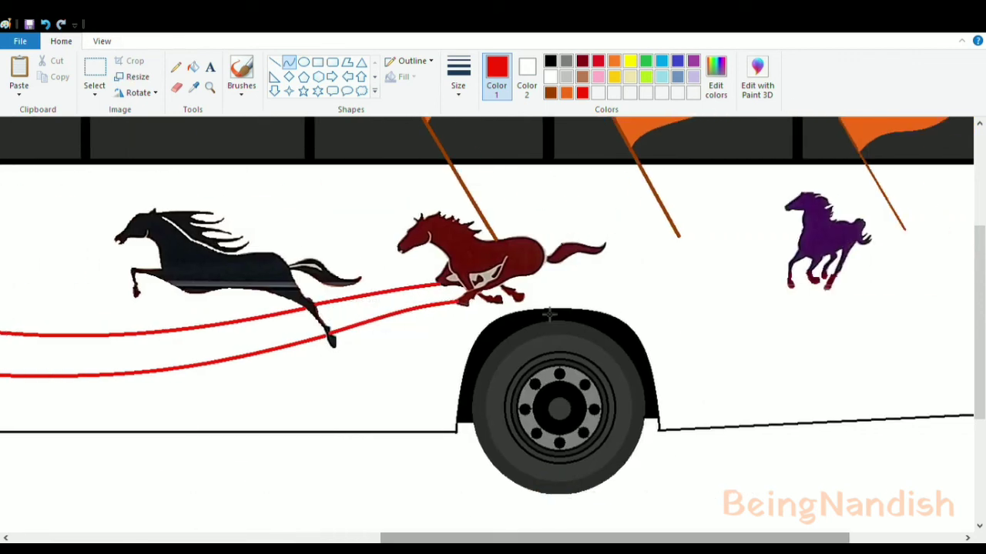
{"action": "mouse_move", "coordinate": [515, 279]}
{"action": "left_mouse_down"}
{"action": "mouse_move", "coordinate": [664, 286]}
{"action": "mouse_move", "coordinate": [617, 270]}
{"action": "left_mouse_up"}
Fill the stripe with red and brush over the remaining white gaps around the horses' legs
{"action": "left_click", "coordinate": [102, 41]}
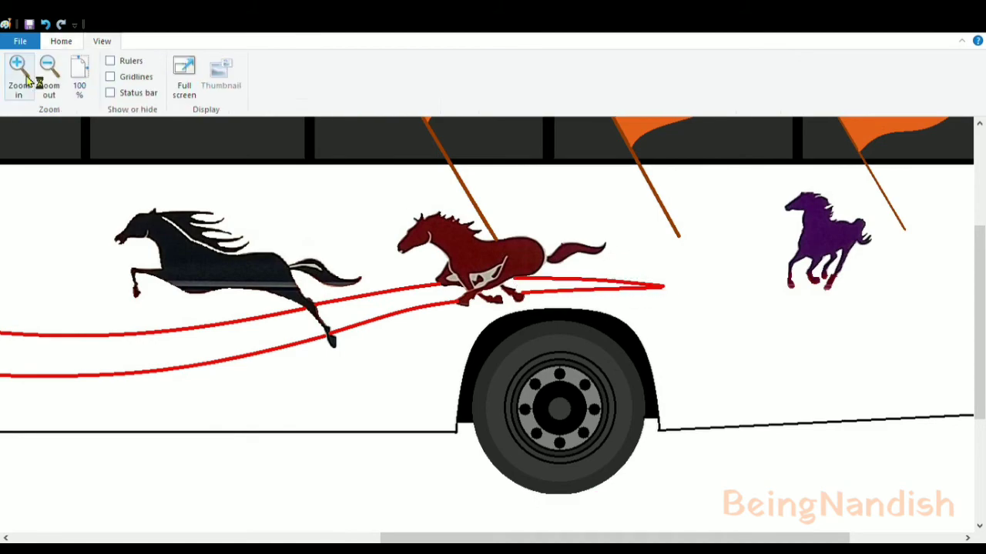
{"action": "left_click", "coordinate": [20, 70]}
{"action": "left_click", "coordinate": [61, 41]}
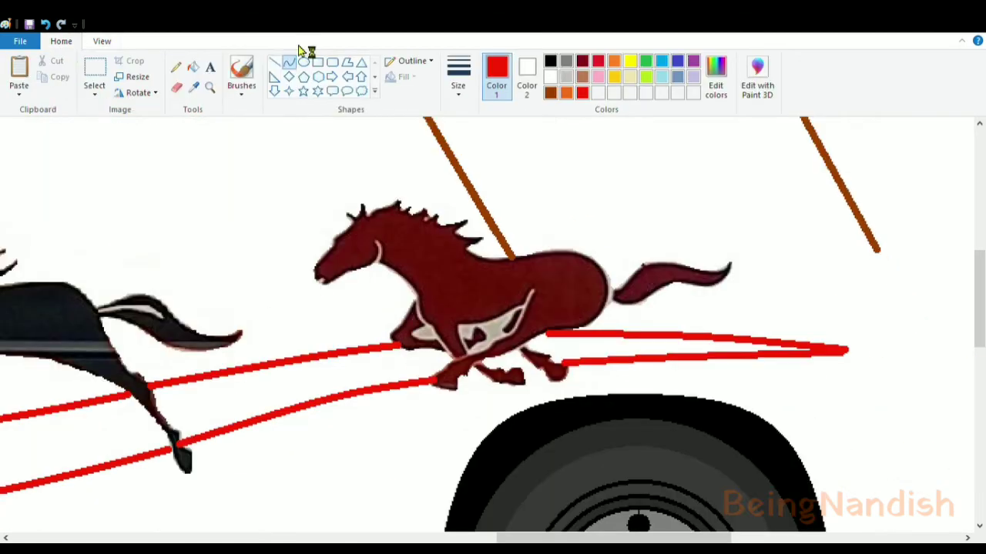
{"action": "left_click", "coordinate": [193, 68]}
{"action": "left_click", "coordinate": [308, 400]}
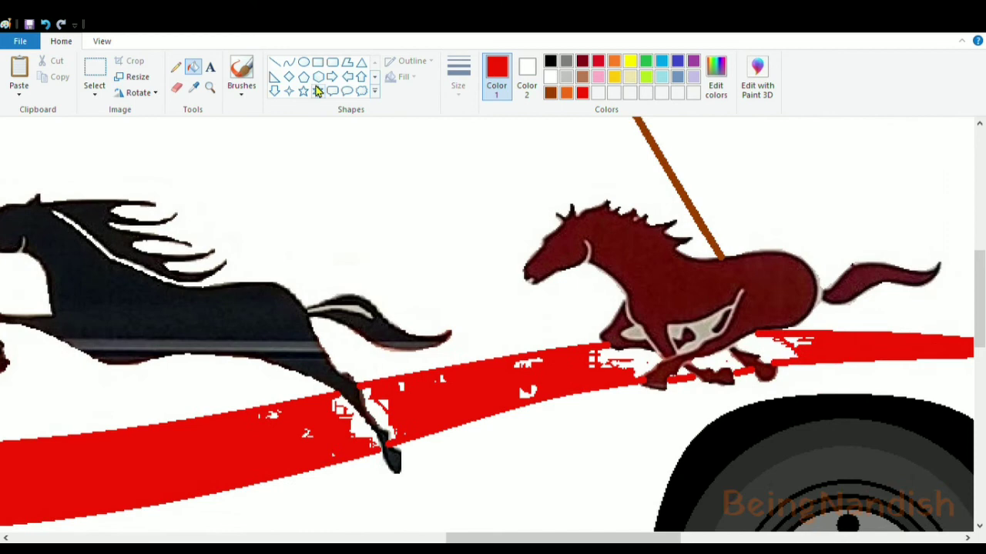
{"action": "left_click", "coordinate": [241, 73]}
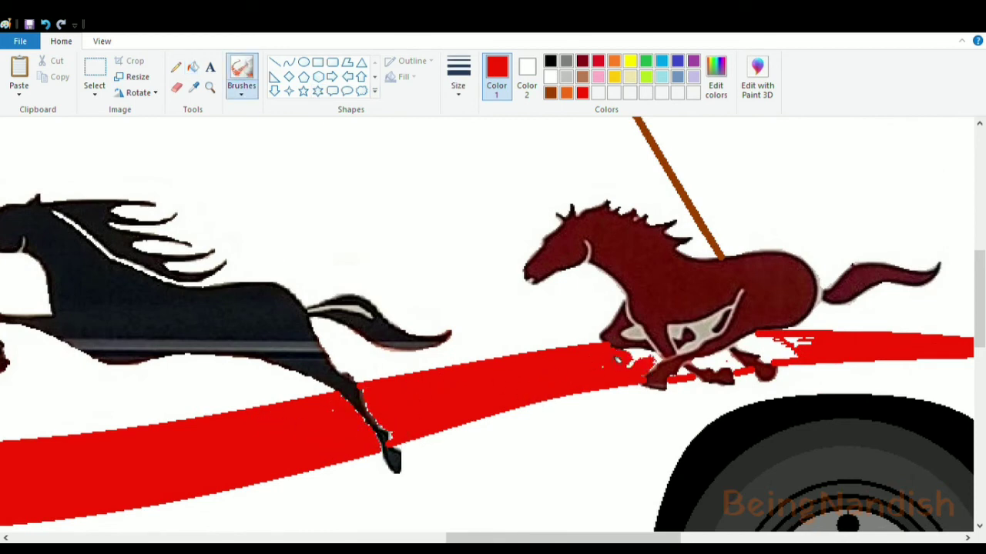
{"action": "left_click_drag", "start_coordinate": [534, 537], "coordinate": [589, 536]}
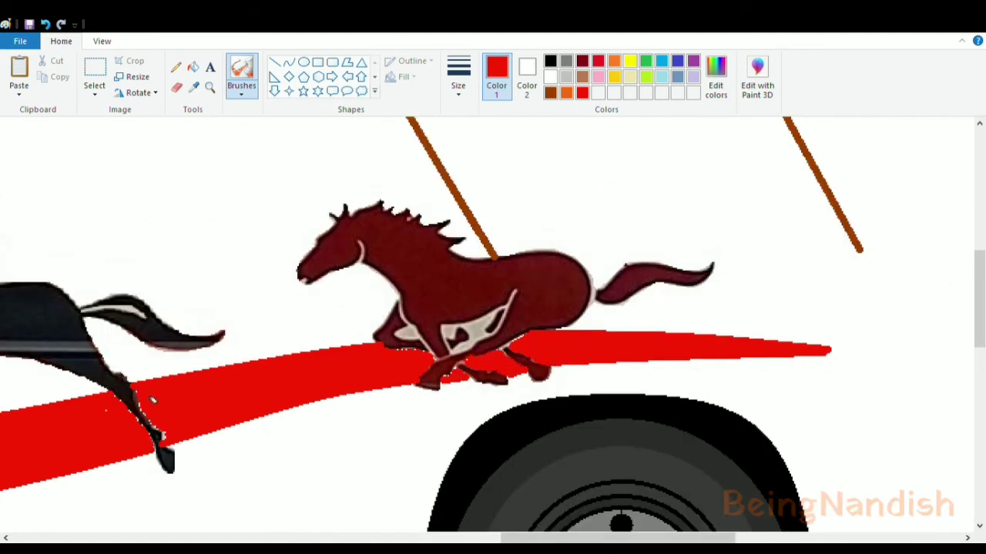
Outline an orange swoosh beneath the red stripe, from below the black horse to the red horse's front hooves, with a bulging lower edge
{"action": "left_click", "coordinate": [102, 41]}
{"action": "scroll", "coordinate": [493, 323], "scroll_direction": "down", "scroll_amount": 3}
{"action": "scroll", "coordinate": [493, 323], "scroll_direction": "up", "scroll_amount": 2}
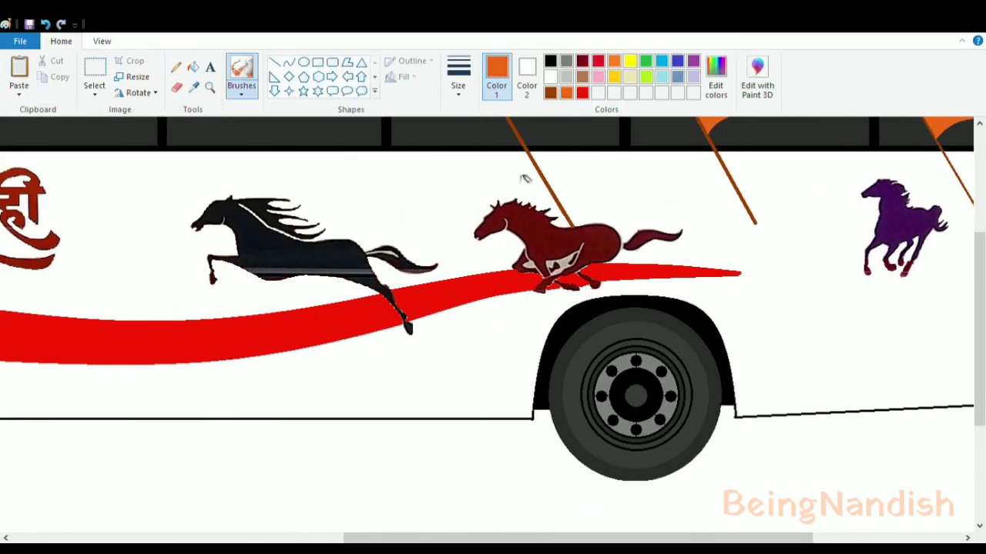
{"action": "left_click", "coordinate": [289, 62]}
{"action": "left_click_drag", "start_coordinate": [233, 363], "coordinate": [403, 330]}
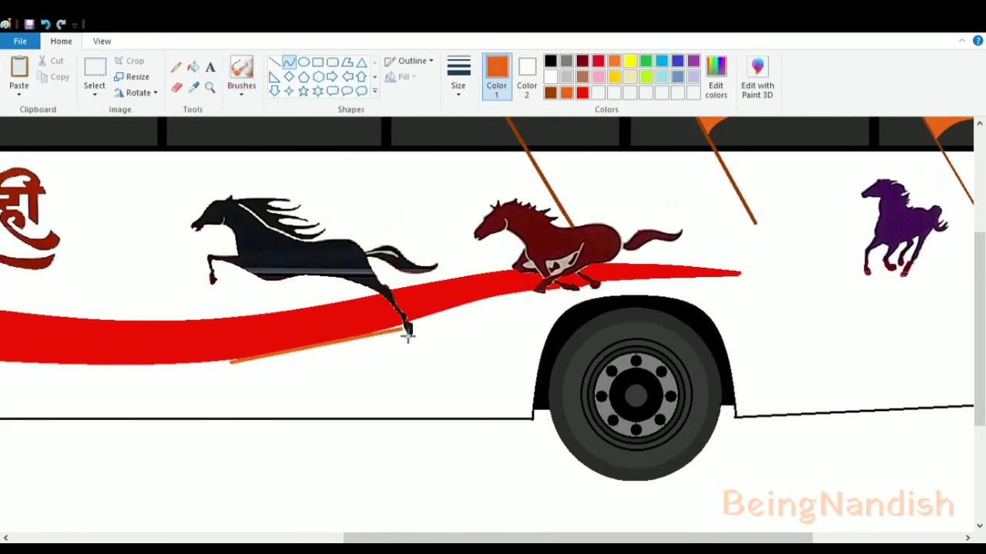
{"action": "left_click", "coordinate": [317, 354]}
{"action": "left_click", "coordinate": [317, 354]}
{"action": "left_click_drag", "start_coordinate": [237, 373], "coordinate": [242, 370]}
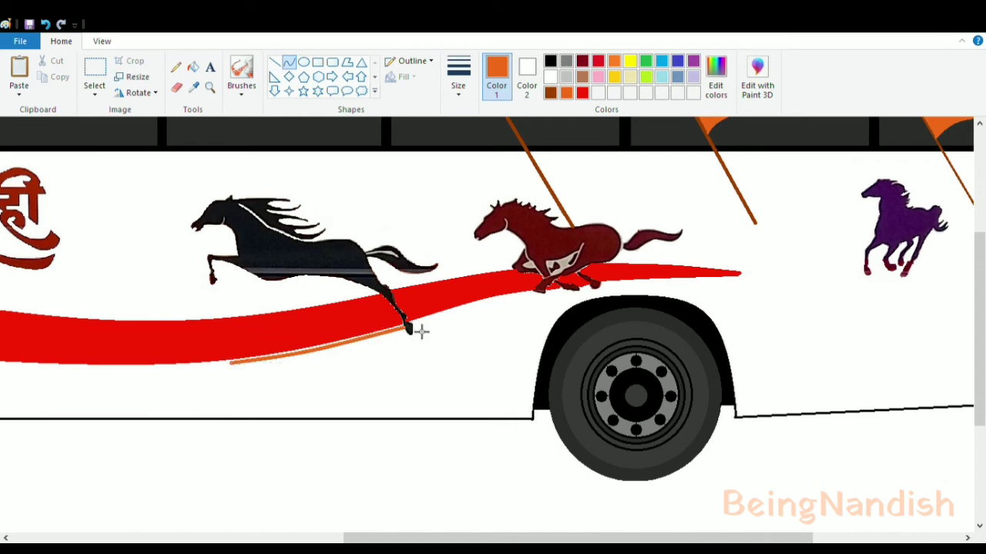
{"action": "left_click_drag", "start_coordinate": [412, 329], "coordinate": [546, 293]}
{"action": "left_click_drag", "start_coordinate": [231, 364], "coordinate": [544, 295]}
{"action": "left_click", "coordinate": [423, 372]}
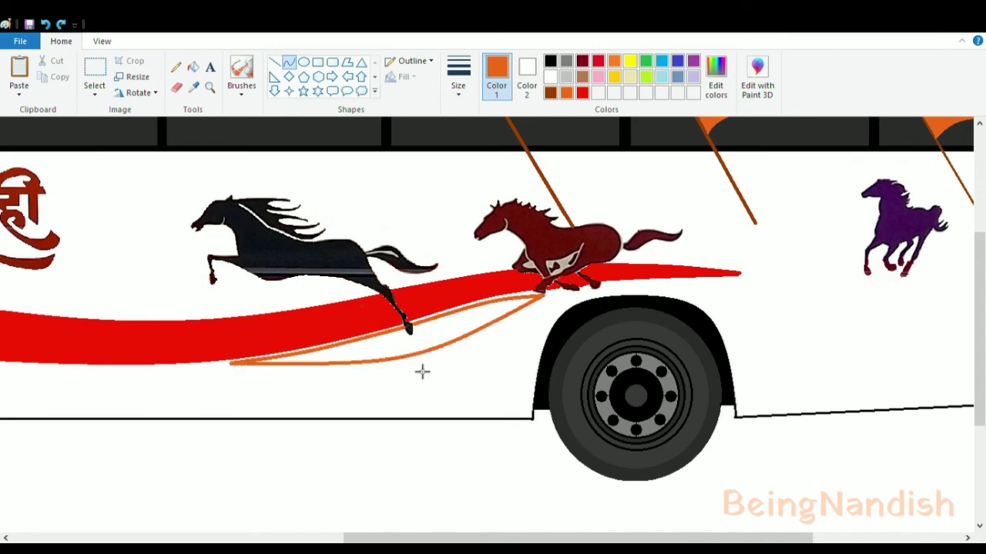
{"action": "left_click", "coordinate": [323, 390]}
Fill the swoosh beneath the red stripe with orange and brush over its leftover gaps
{"action": "left_click", "coordinate": [194, 67]}
{"action": "left_click", "coordinate": [435, 333]}
{"action": "left_click", "coordinate": [242, 68]}
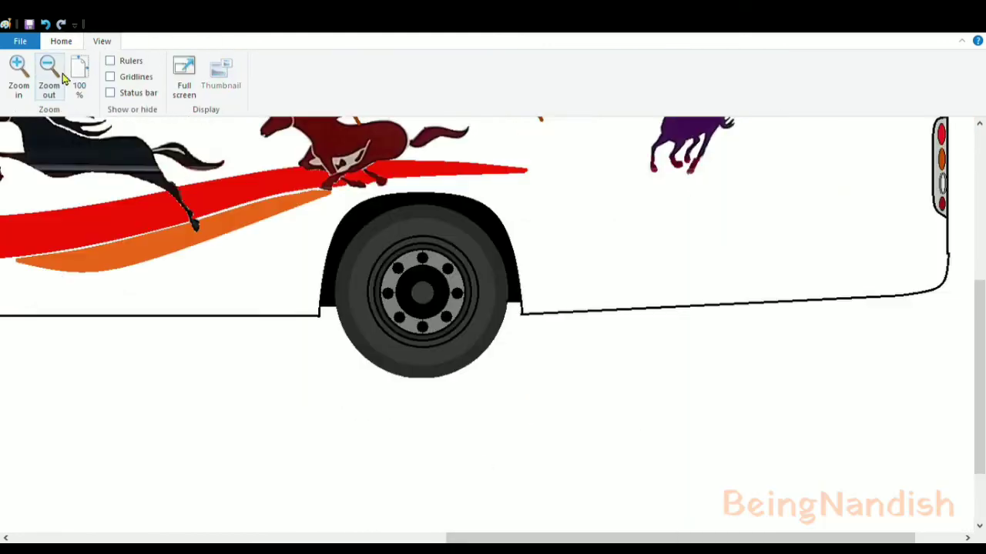
{"action": "left_click", "coordinate": [48, 68]}
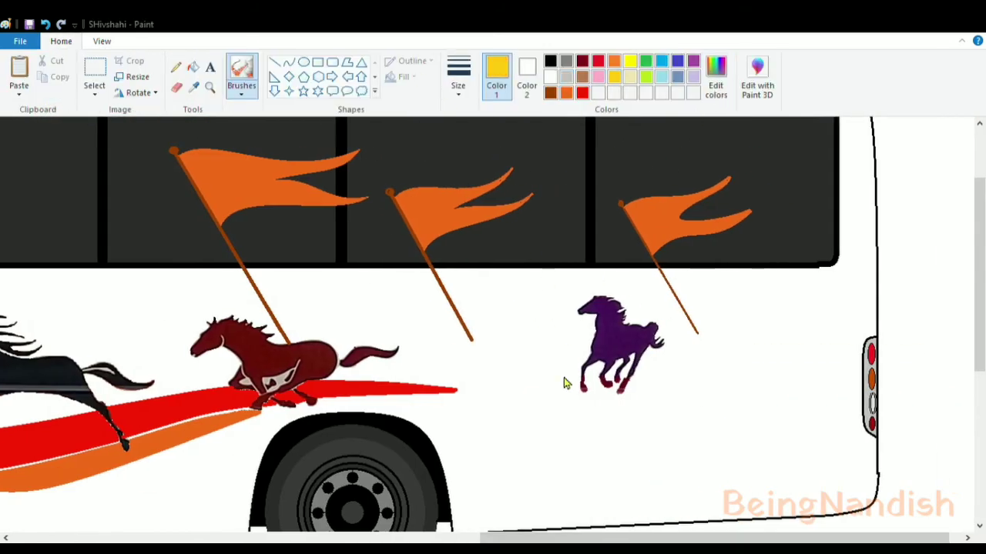
{"action": "left_click", "coordinate": [288, 61]}
{"action": "left_click_drag", "start_coordinate": [585, 360], "coordinate": [393, 416]}
{"action": "left_click_drag", "start_coordinate": [493, 385], "coordinate": [489, 432]}
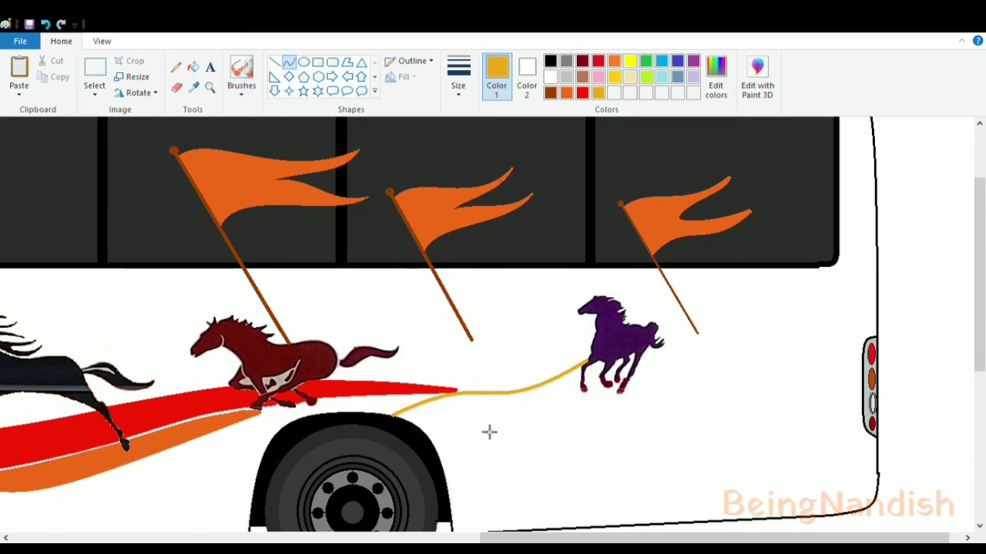
{"action": "key", "text": "ctrl+z"}
Outline a golden-yellow stripe with curves rising from the rear wheel arch past the purple horse's legs to a point
{"action": "left_click_drag", "start_coordinate": [420, 424], "coordinate": [583, 363]}
{"action": "mouse_move", "coordinate": [501, 394]}
{"action": "left_mouse_down"}
{"action": "mouse_move", "coordinate": [482, 405]}
{"action": "mouse_move", "coordinate": [511, 377]}
{"action": "left_mouse_up"}
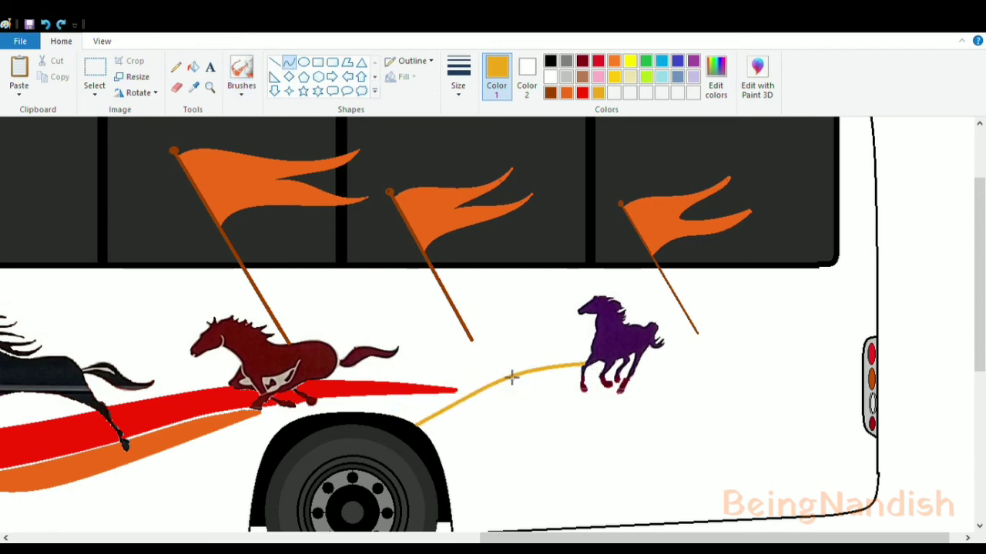
{"action": "left_click_drag", "start_coordinate": [445, 462], "coordinate": [508, 396]}
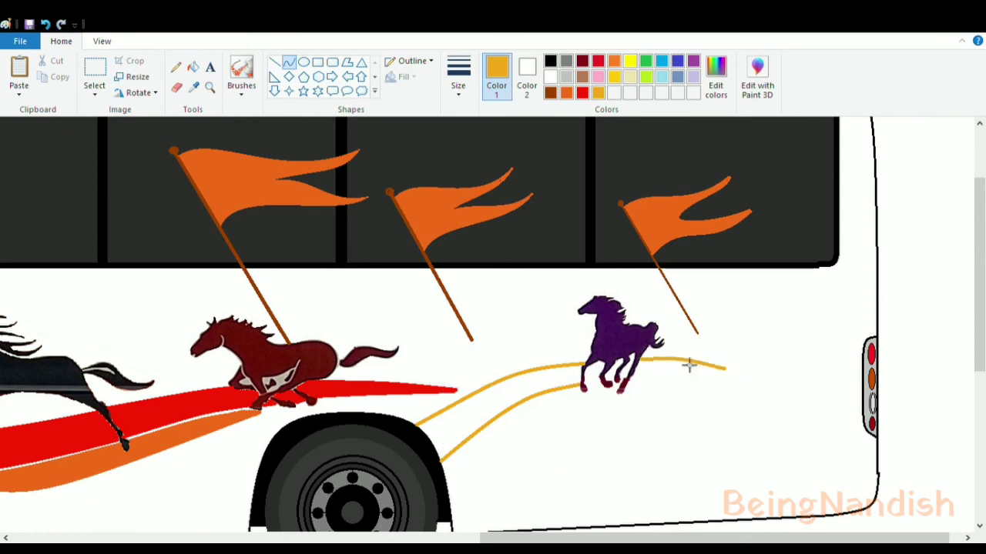
Fill the stripe behind the rear wheel with golden yellow and brush over the gaps around the purple horse's legs
{"action": "left_click", "coordinate": [102, 42]}
{"action": "left_click", "coordinate": [18, 73]}
{"action": "left_click", "coordinate": [979, 346]}
{"action": "left_click_drag", "start_coordinate": [601, 538], "coordinate": [749, 538]}
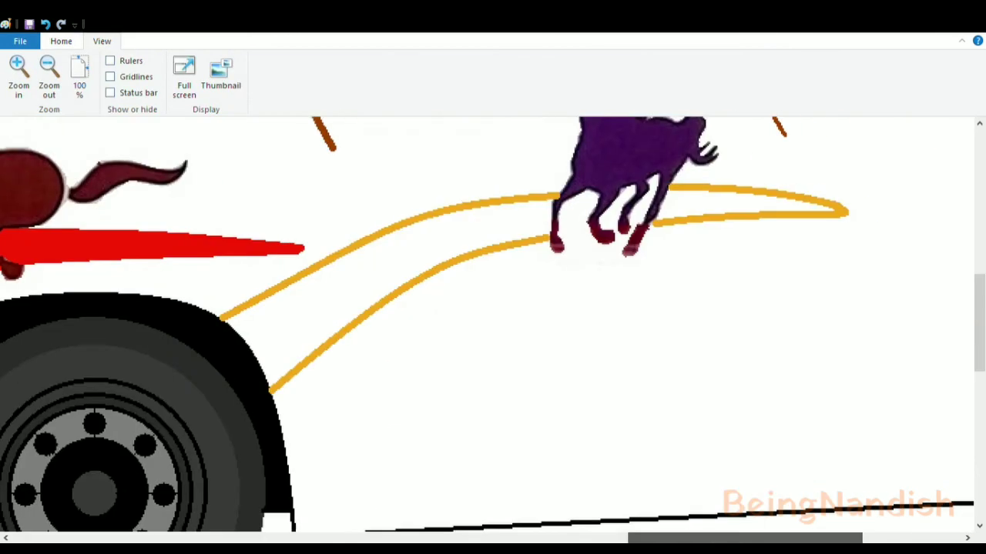
{"action": "left_click", "coordinate": [62, 42]}
{"action": "left_click", "coordinate": [194, 67]}
{"action": "left_click", "coordinate": [408, 251]}
{"action": "left_click", "coordinate": [716, 203]}
{"action": "left_click", "coordinate": [241, 77]}
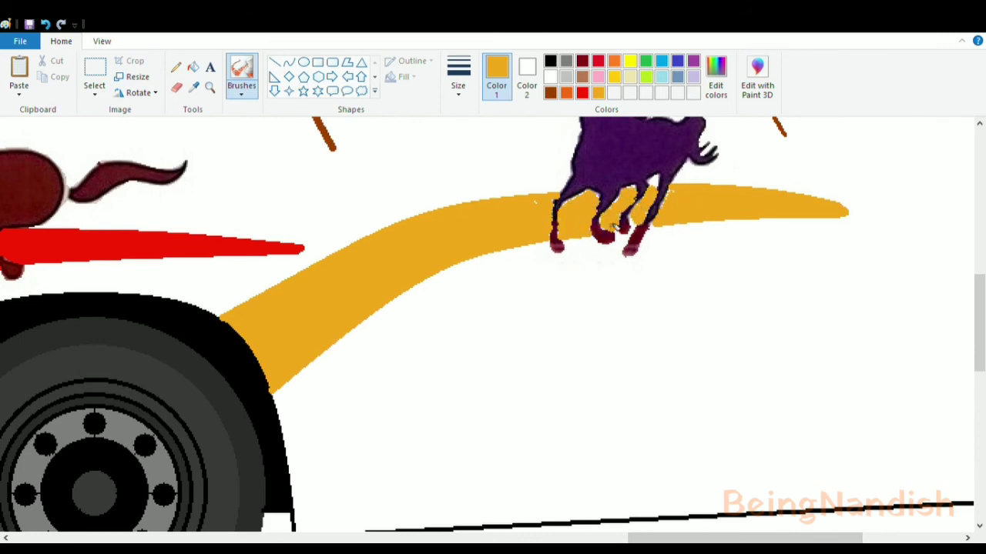
Outline a pointed swoosh in front of the rear wheel arch with golden-yellow curves and fill it with the same colour
{"action": "left_click", "coordinate": [102, 42]}
{"action": "left_click", "coordinate": [49, 73]}
{"action": "left_click", "coordinate": [62, 41]}
{"action": "left_click", "coordinate": [288, 61]}
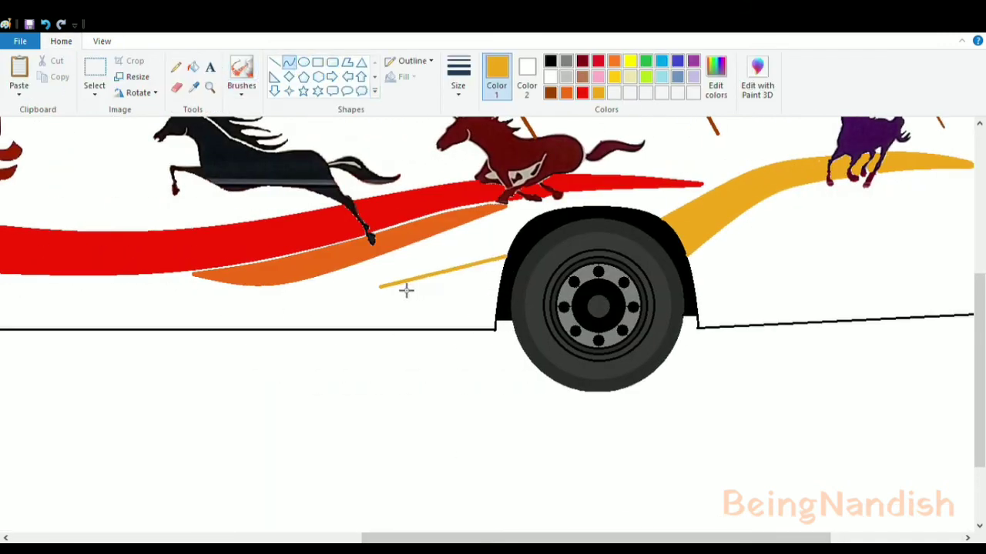
{"action": "mouse_move", "coordinate": [407, 291]}
{"action": "left_mouse_down"}
{"action": "mouse_move", "coordinate": [385, 286]}
{"action": "mouse_move", "coordinate": [297, 336]}
{"action": "mouse_move", "coordinate": [369, 287]}
{"action": "mouse_move", "coordinate": [401, 309]}
{"action": "left_mouse_up"}
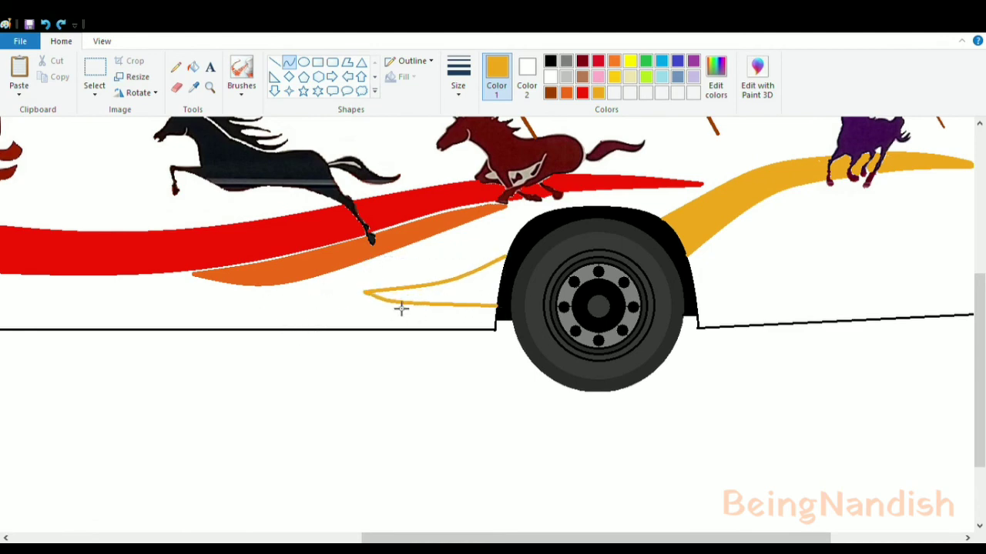
{"action": "left_click", "coordinate": [462, 287]}
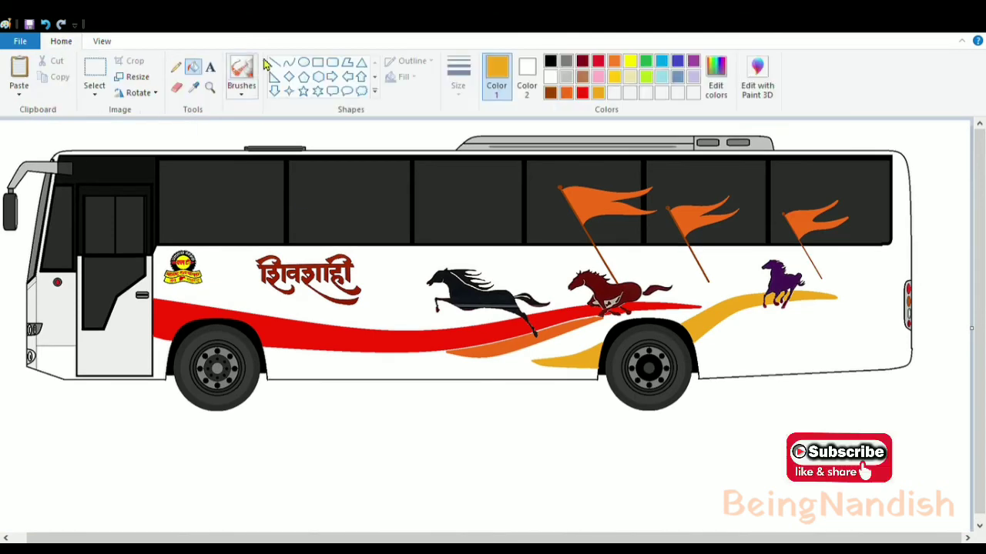
Draw a long, thin black-outlined rectangle along the lower body from the door to the tail lights
{"action": "left_click", "coordinate": [552, 62]}
{"action": "left_click", "coordinate": [317, 61]}
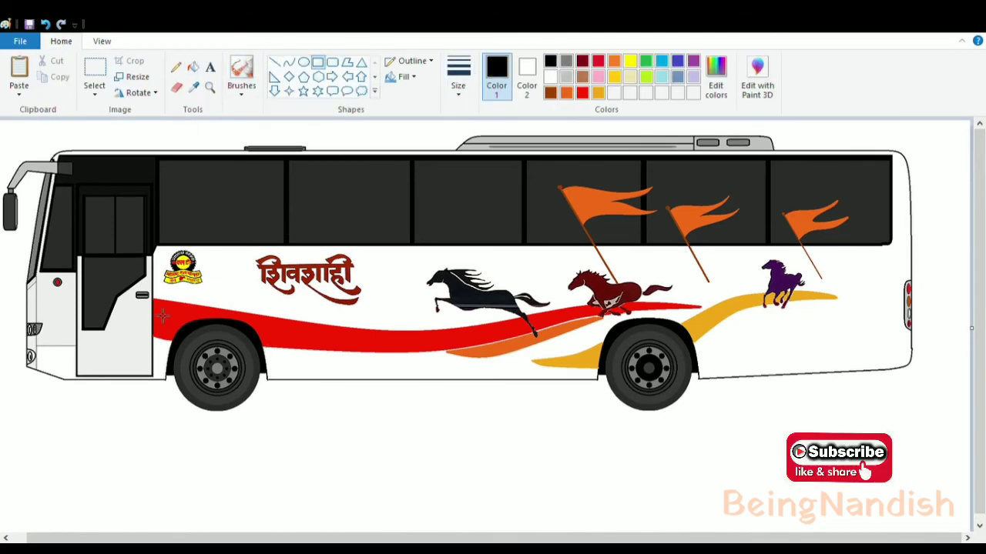
{"action": "left_click_drag", "start_coordinate": [154, 304], "coordinate": [905, 307]}
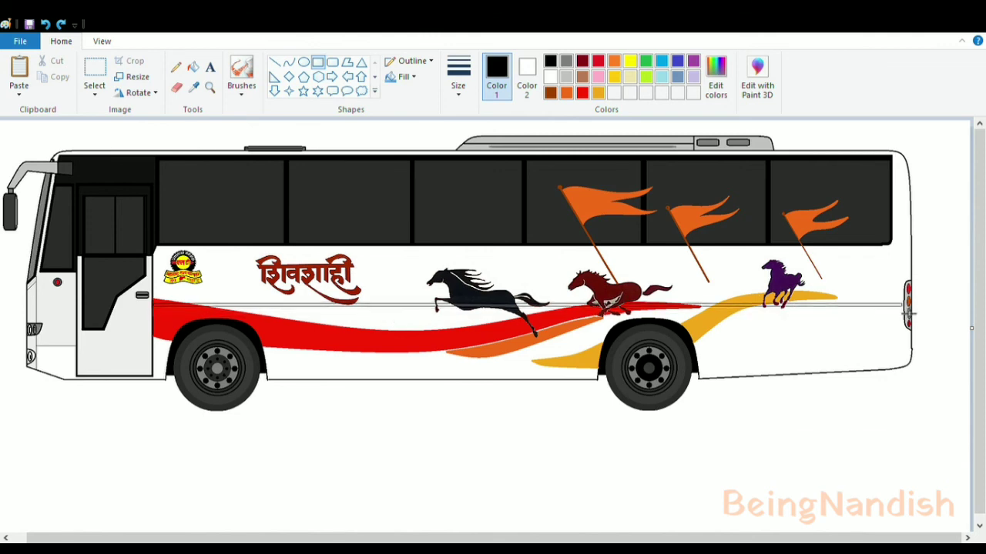
Outline three rectangular luggage panels between the wheels and one behind the rear wheel, below the thin strip
{"action": "left_click_drag", "start_coordinate": [282, 310], "coordinate": [391, 385]}
{"action": "left_click_drag", "start_coordinate": [399, 311], "coordinate": [510, 385]}
{"action": "left_click_drag", "start_coordinate": [517, 314], "coordinate": [601, 385]}
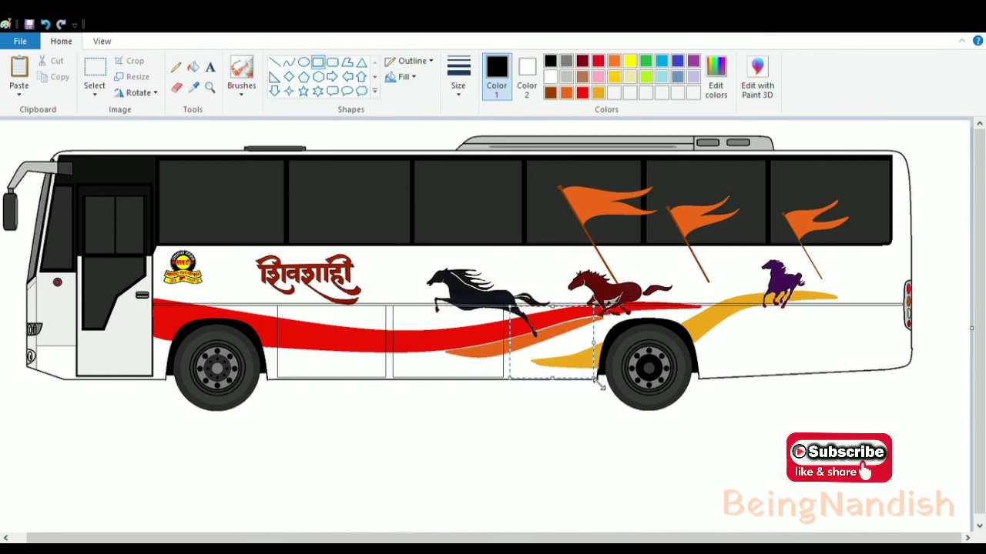
{"action": "mouse_move", "coordinate": [704, 306]}
{"action": "left_mouse_down"}
{"action": "mouse_move", "coordinate": [814, 378]}
{"action": "mouse_move", "coordinate": [806, 380]}
{"action": "left_mouse_up"}
{"action": "left_click", "coordinate": [177, 87]}
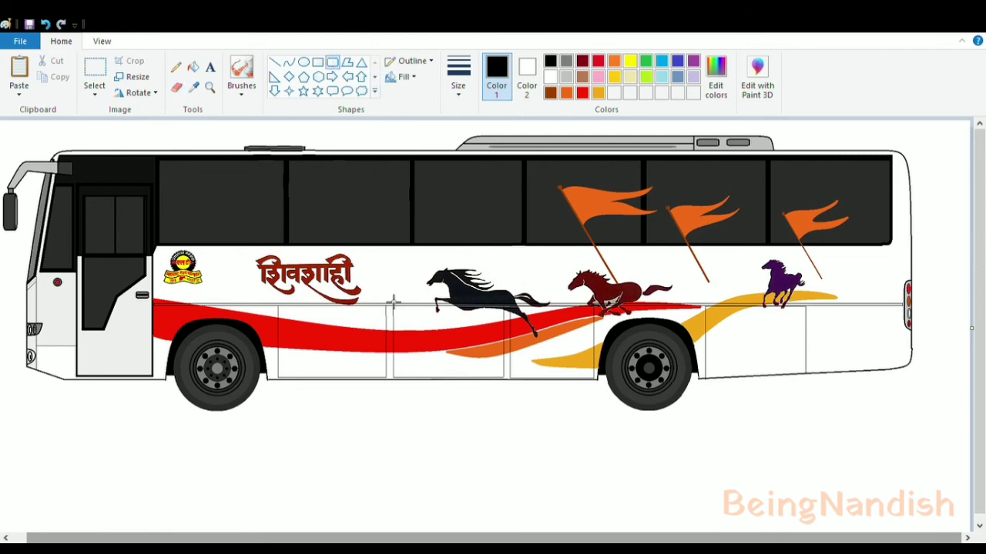
Draw a small rounded handle with a black outline on the first luggage panel and fill it with dark grey
{"action": "left_click", "coordinate": [102, 41]}
{"action": "left_click", "coordinate": [11, 93]}
{"action": "scroll", "coordinate": [661, 291], "scroll_direction": "down", "scroll_amount": 3}
{"action": "left_click_drag", "start_coordinate": [651, 282], "coordinate": [677, 289]}
{"action": "left_click", "coordinate": [56, 43]}
{"action": "left_click", "coordinate": [458, 77]}
{"action": "left_click", "coordinate": [485, 144]}
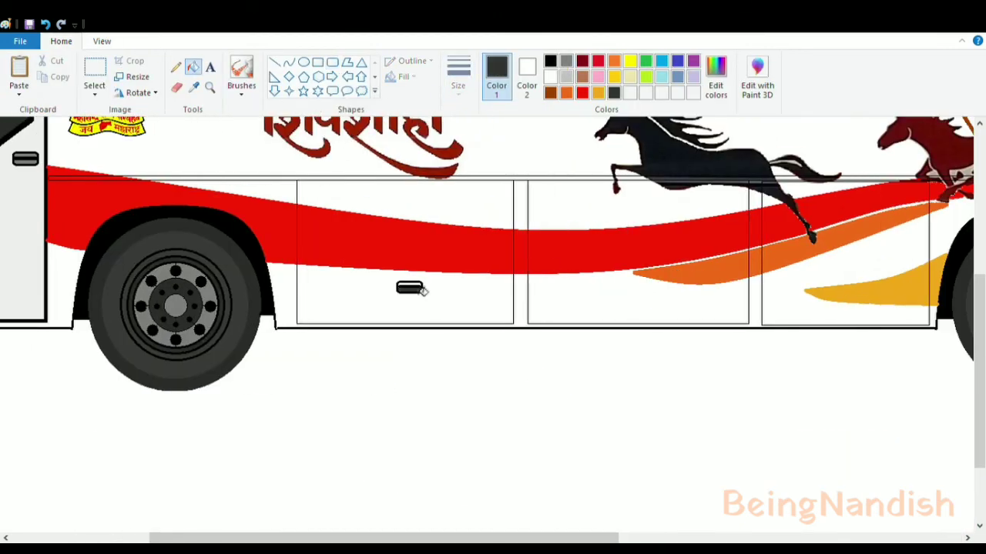
{"action": "left_click", "coordinate": [549, 61]}
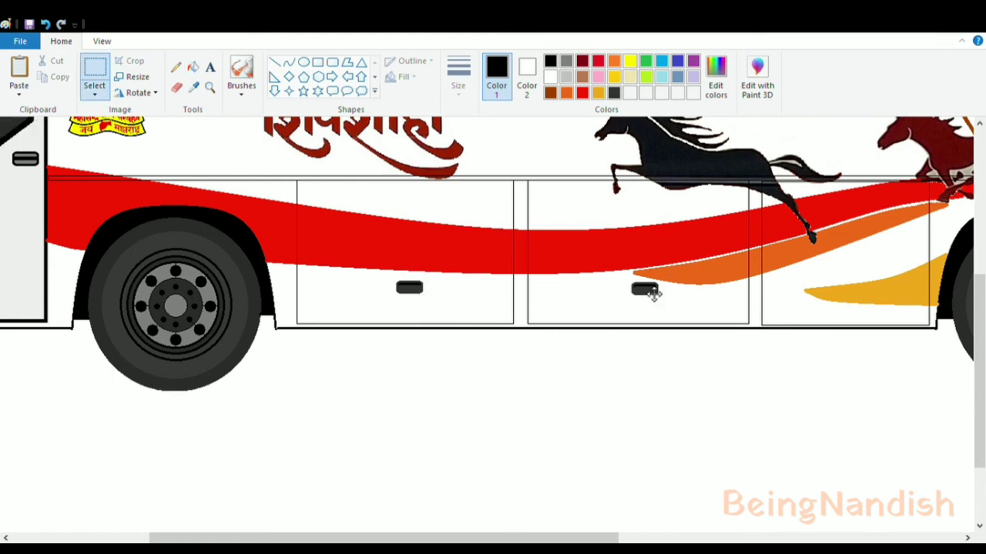
Paste copies of the handle onto the third luggage panel and the panel behind the rear wheel
{"action": "left_click_drag", "start_coordinate": [508, 538], "coordinate": [649, 538]}
{"action": "key", "text": "ctrl+v"}
{"action": "left_click_drag", "start_coordinate": [36, 142], "coordinate": [570, 281]}
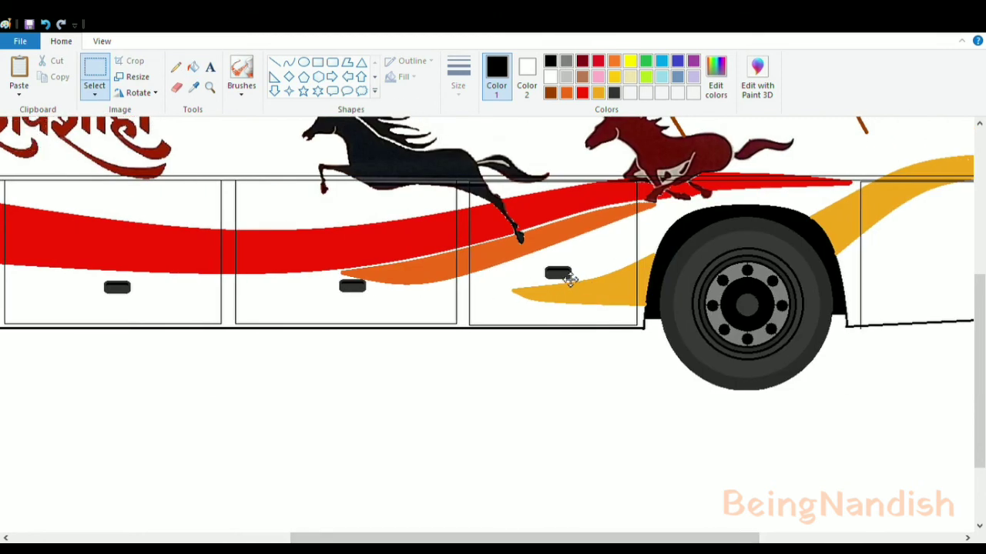
{"action": "left_click_drag", "start_coordinate": [570, 538], "coordinate": [772, 538]}
{"action": "key", "text": "ctrl+v"}
{"action": "left_click_drag", "start_coordinate": [37, 144], "coordinate": [552, 286]}
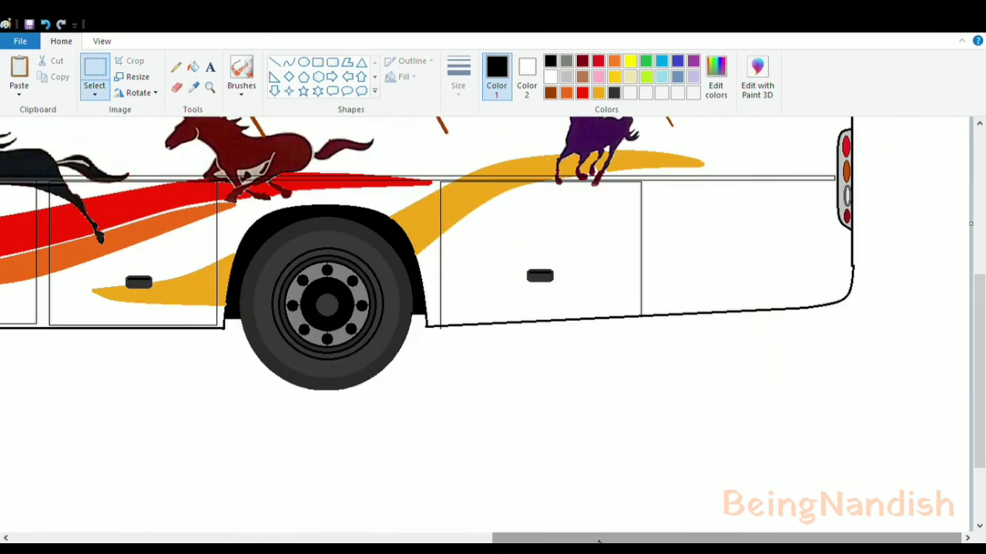
Draw a small rectangular side marker between the door and the front wheel and fill it with orange
{"action": "left_click_drag", "start_coordinate": [599, 539], "coordinate": [178, 539]}
{"action": "scroll", "coordinate": [289, 361], "scroll_direction": "up", "scroll_amount": 3}
{"action": "left_click", "coordinate": [318, 62]}
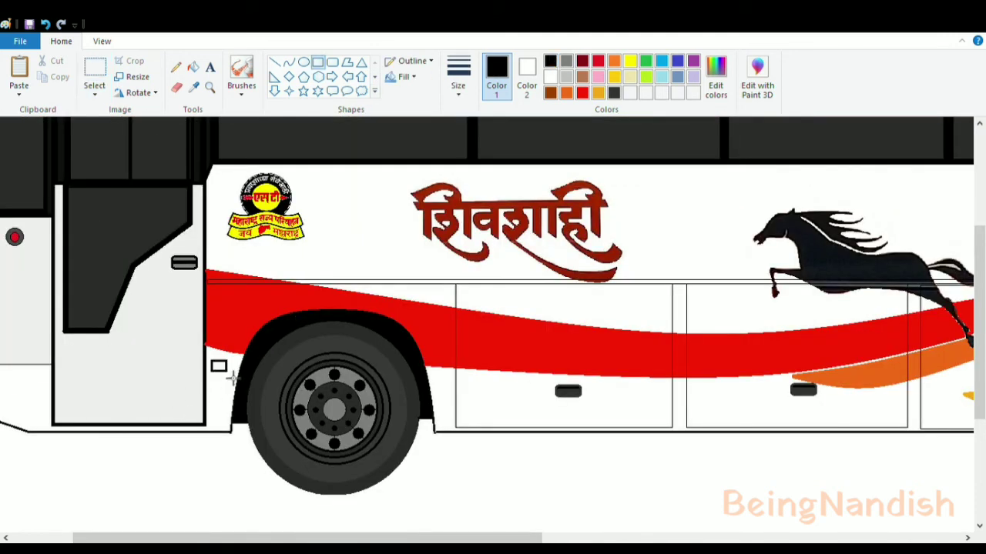
{"action": "left_click", "coordinate": [613, 61]}
{"action": "left_click", "coordinate": [193, 67]}
{"action": "left_click", "coordinate": [232, 366]}
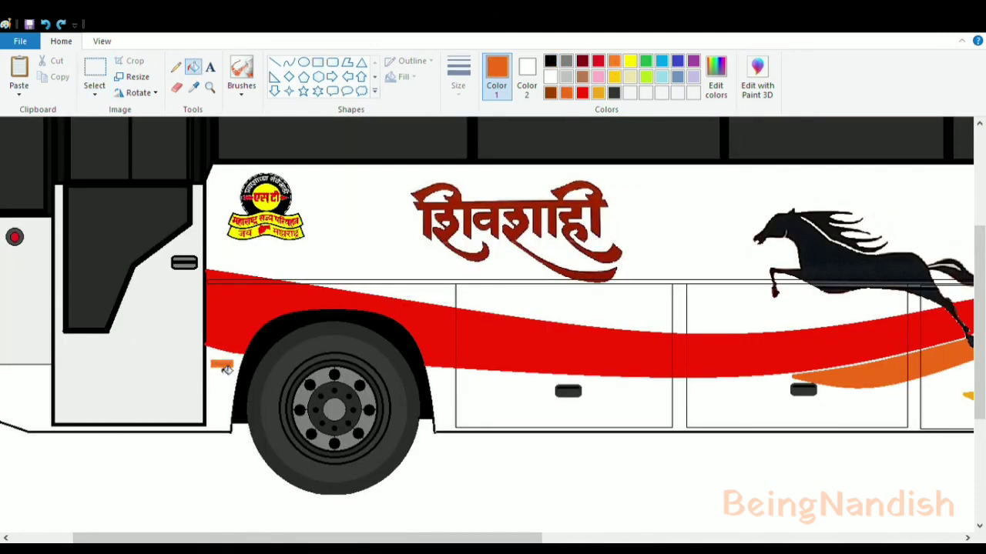
Copy the orange side marker onto the upper part of each of the three luggage panels between the wheels
{"action": "left_click", "coordinate": [100, 71]}
{"action": "left_click_drag", "start_coordinate": [236, 393], "coordinate": [209, 356]}
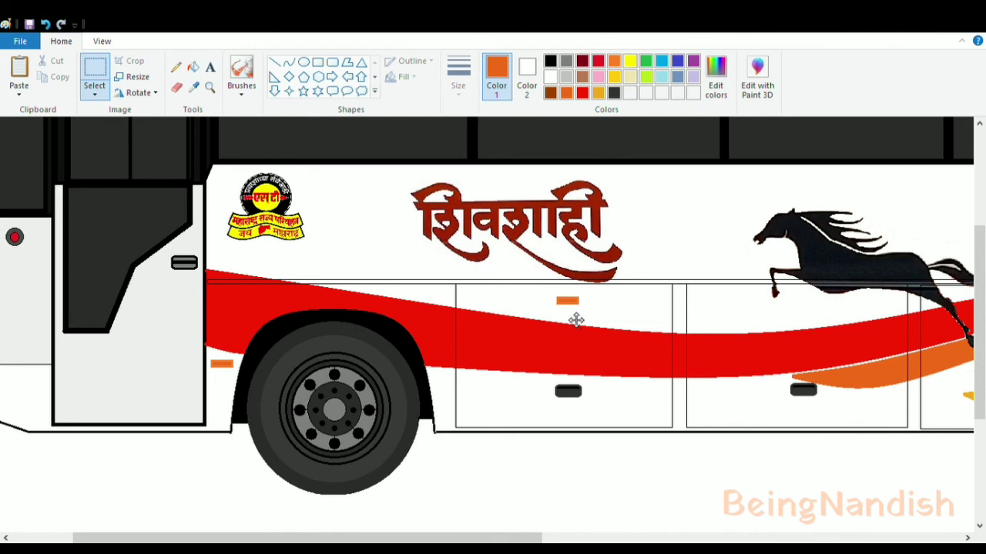
{"action": "left_click_drag", "start_coordinate": [576, 324], "coordinate": [577, 329]}
{"action": "left_click_drag", "start_coordinate": [498, 538], "coordinate": [629, 537]}
{"action": "key", "text": "ctrl+v"}
{"action": "left_click_drag", "start_coordinate": [34, 140], "coordinate": [404, 300]}
{"action": "key", "text": "ctrl+z"}
{"action": "key", "text": "ctrl+v"}
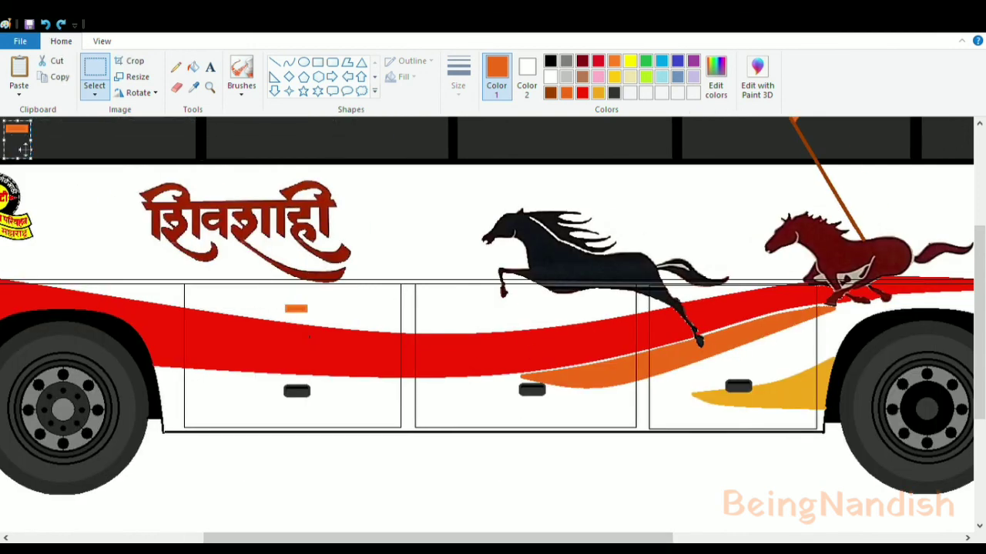
{"action": "left_click_drag", "start_coordinate": [27, 151], "coordinate": [537, 331]}
{"action": "key", "text": "ctrl+v"}
{"action": "left_click_drag", "start_coordinate": [27, 147], "coordinate": [749, 320]}
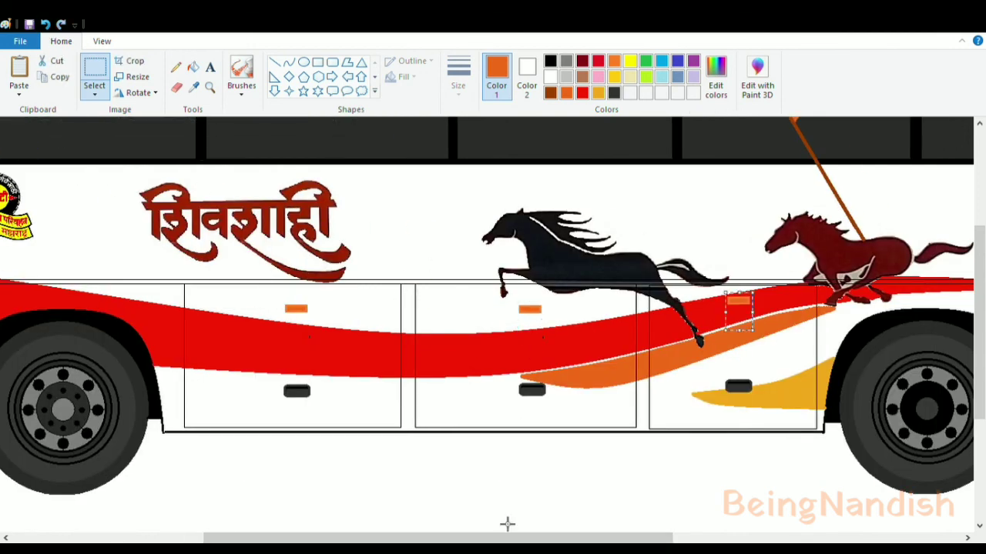
Paste orange side markers onto the panel behind the rear wheel, near the tail lights, and ahead of the door
{"action": "left_click_drag", "start_coordinate": [505, 538], "coordinate": [720, 537]}
{"action": "key", "text": "ctrl+v"}
{"action": "left_click_drag", "start_coordinate": [27, 148], "coordinate": [700, 323]}
{"action": "left_click_drag", "start_coordinate": [562, 538], "coordinate": [655, 538]}
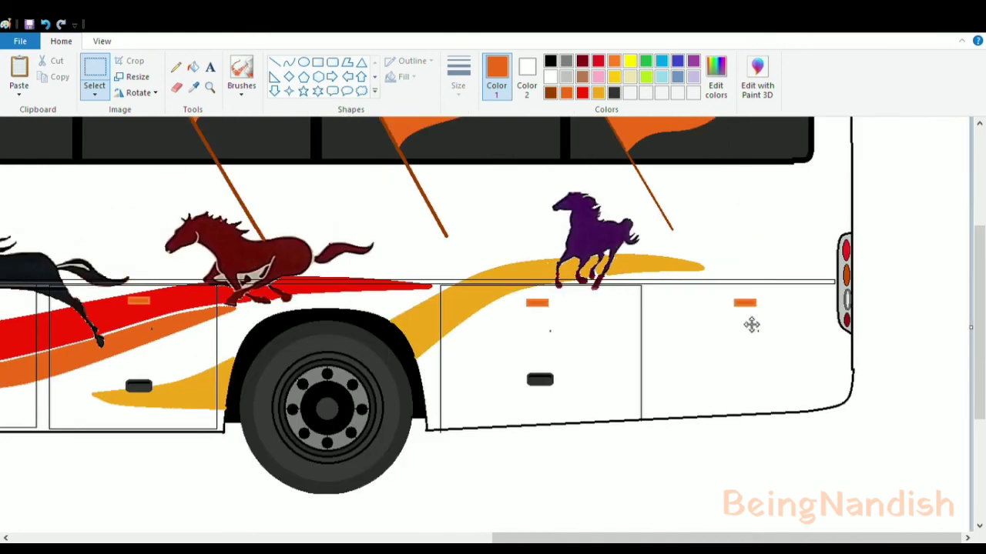
{"action": "left_click_drag", "start_coordinate": [728, 537], "coordinate": [269, 538]}
{"action": "key", "text": "ctrl+v"}
{"action": "left_click_drag", "start_coordinate": [23, 143], "coordinate": [101, 393]}
Fill the white areas of the bus body and luggage panels with light grey
{"action": "left_click", "coordinate": [101, 42]}
{"action": "left_click", "coordinate": [51, 73]}
{"action": "left_click", "coordinate": [60, 42]}
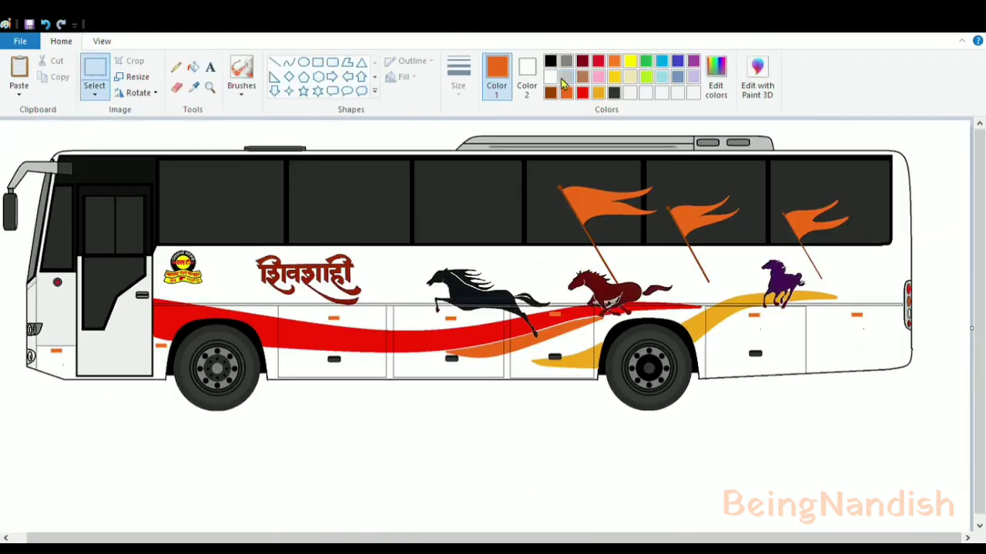
{"action": "left_click", "coordinate": [541, 370]}
{"action": "left_click", "coordinate": [193, 67]}
{"action": "left_click", "coordinate": [63, 363]}
{"action": "left_click", "coordinate": [231, 289]}
{"action": "left_click", "coordinate": [362, 365]}
{"action": "left_click", "coordinate": [477, 367]}
{"action": "left_click", "coordinate": [724, 289]}
{"action": "left_click", "coordinate": [575, 372]}
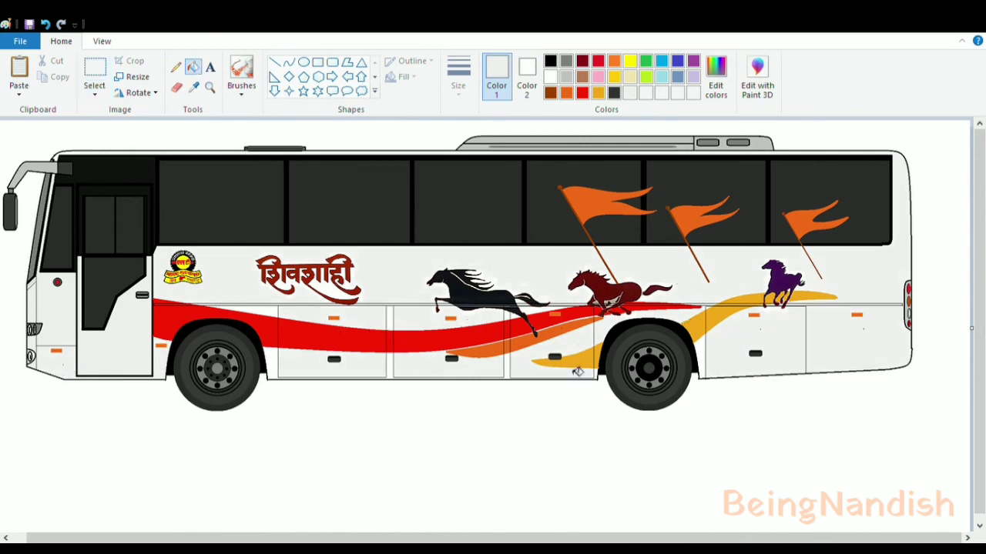
Choose black and the Line tool for drawing on the front part of the bus
{"action": "left_click", "coordinate": [102, 42]}
{"action": "left_click", "coordinate": [18, 69]}
{"action": "left_click", "coordinate": [61, 41]}
{"action": "left_click", "coordinate": [550, 61]}
{"action": "left_click", "coordinate": [275, 62]}
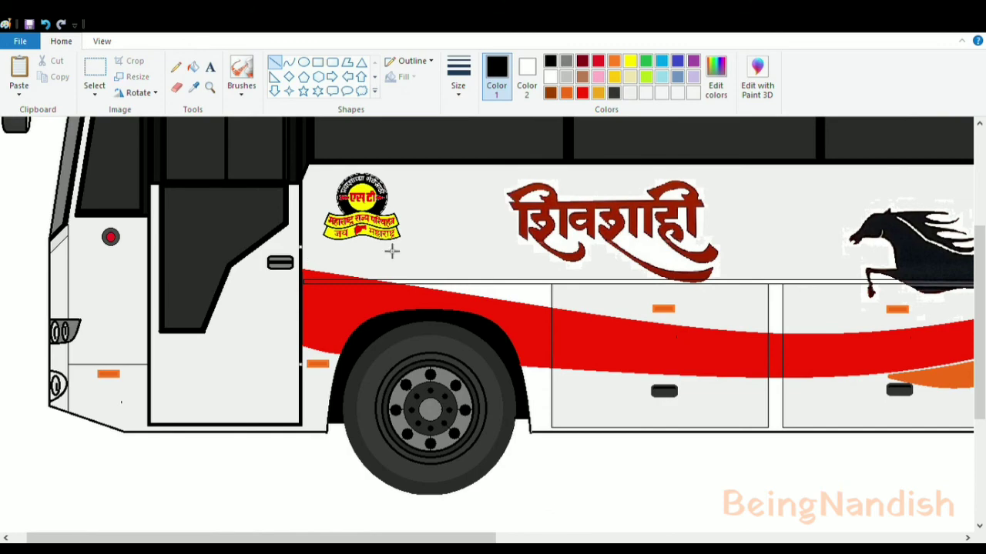